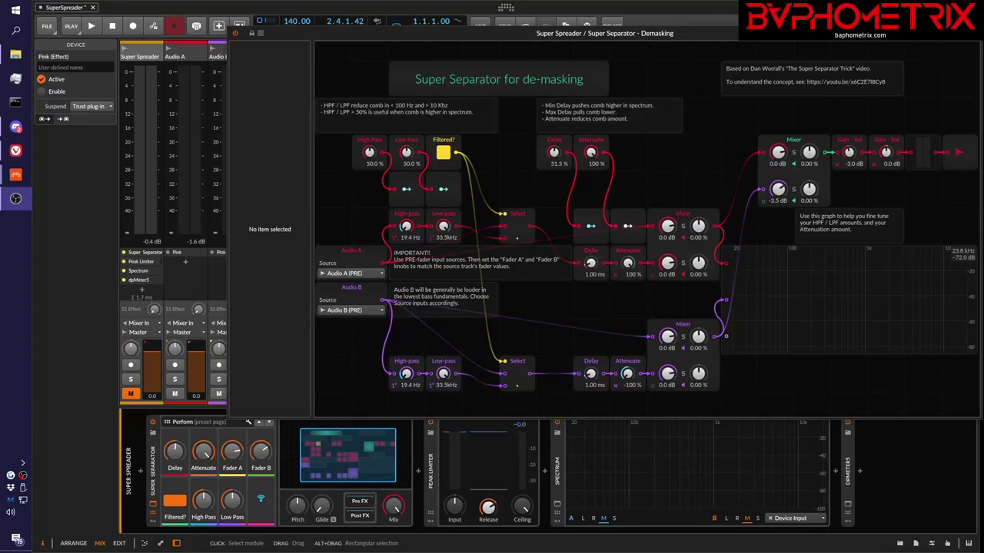
- After checking the demasking video, set the Super Separator's Attenuate amount to 31%, then 47%
{"action": "key", "text": "alt+Tab"}
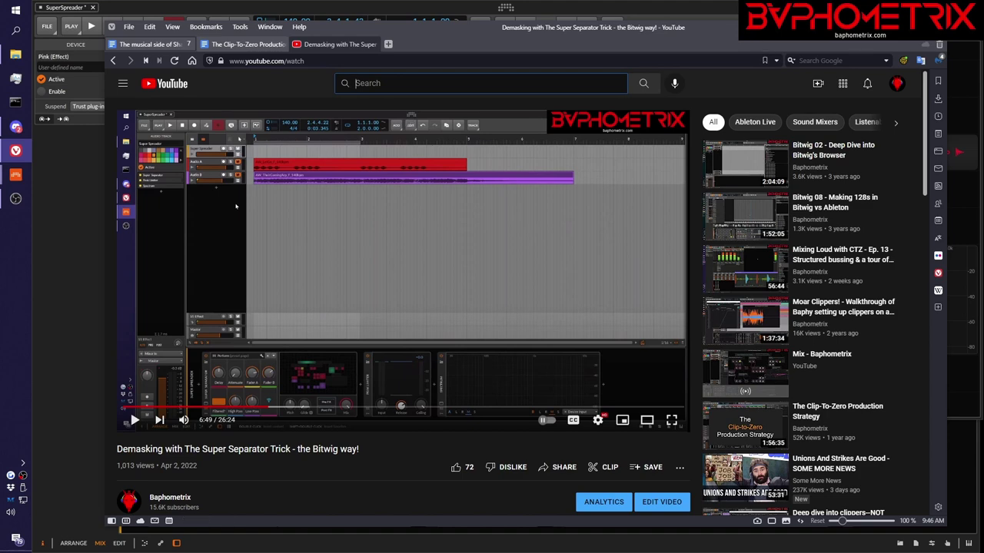
{"action": "key", "text": "alt+Tab"}
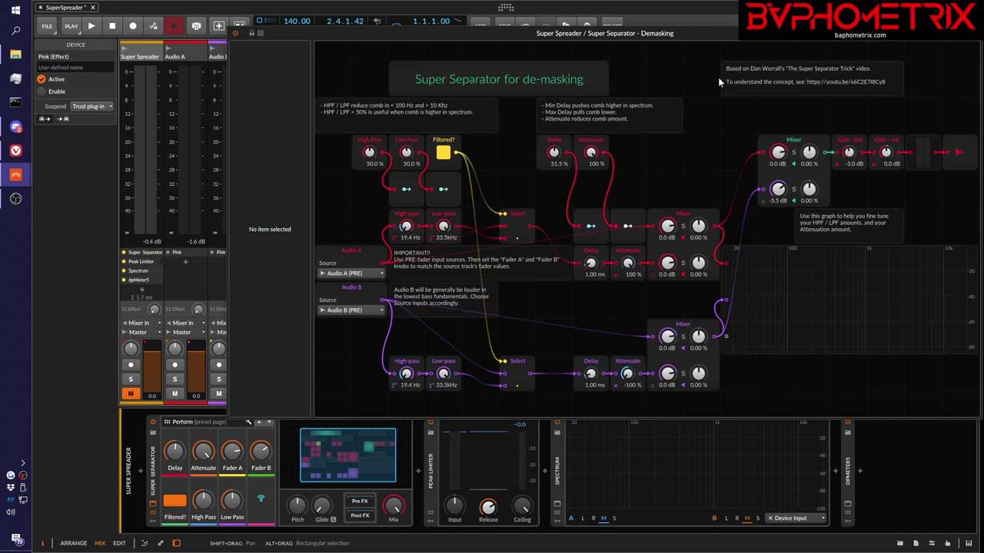
{"action": "mouse_move", "coordinate": [203, 451]}
{"action": "left_mouse_down"}
{"action": "mouse_move", "coordinate": [204, 480]}
{"action": "mouse_move", "coordinate": [211, 453]}
{"action": "left_mouse_up"}
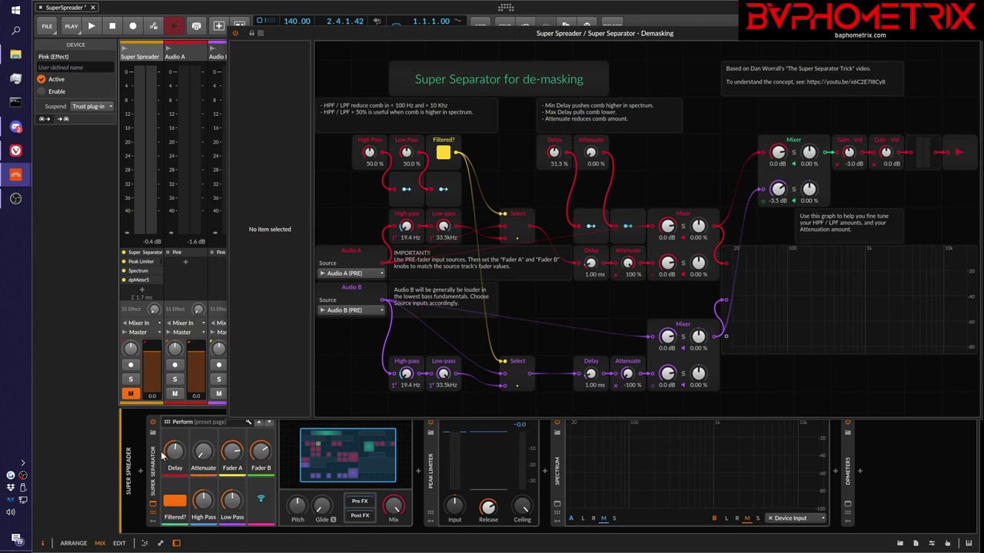
{"action": "mouse_move", "coordinate": [203, 452]}
{"action": "left_mouse_down"}
{"action": "mouse_move", "coordinate": [203, 427]}
{"action": "mouse_move", "coordinate": [203, 452]}
{"action": "left_mouse_up"}
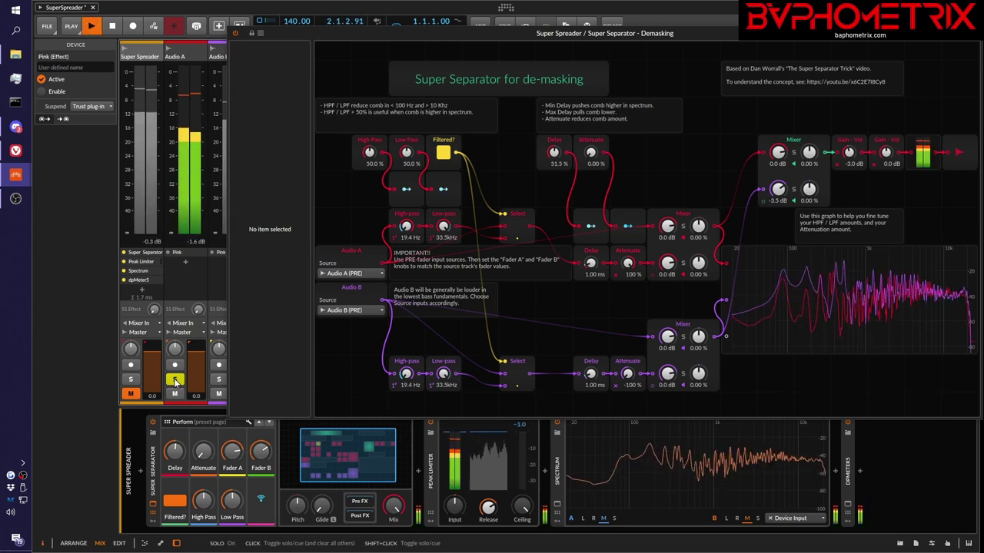
{"action": "left_click", "coordinate": [219, 379]}
{"action": "key", "text": "space"}
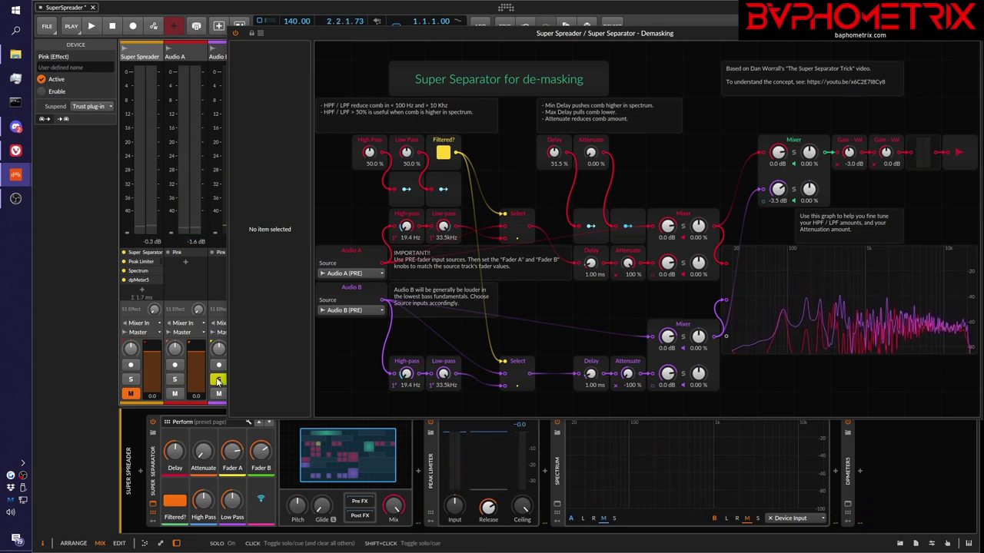
{"action": "key", "text": "space"}
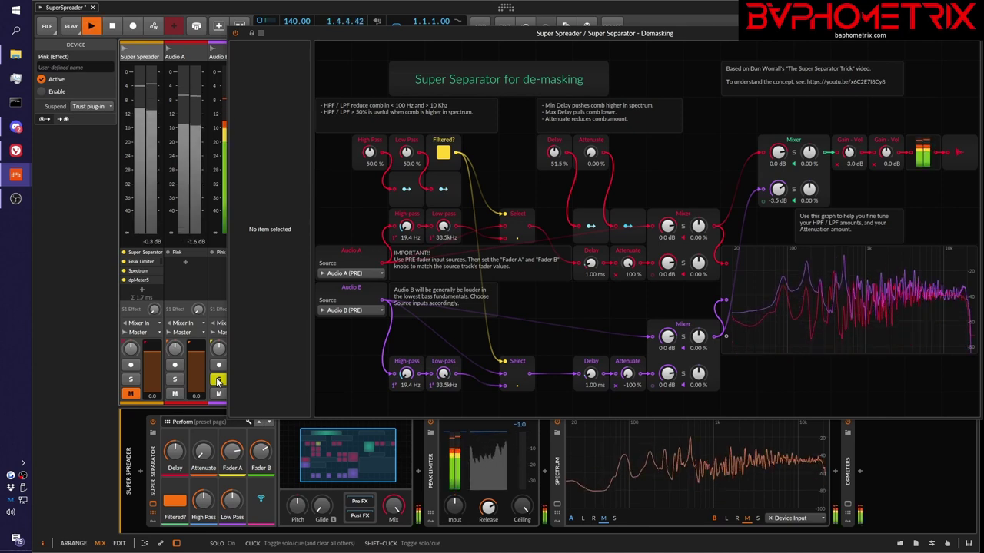
{"action": "key", "text": "space"}
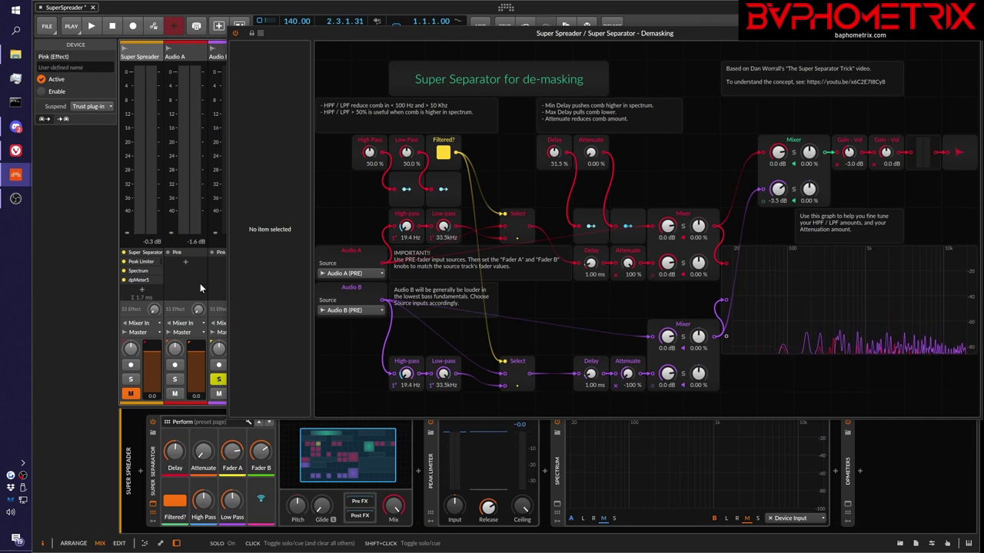
{"action": "left_click", "coordinate": [178, 91]}
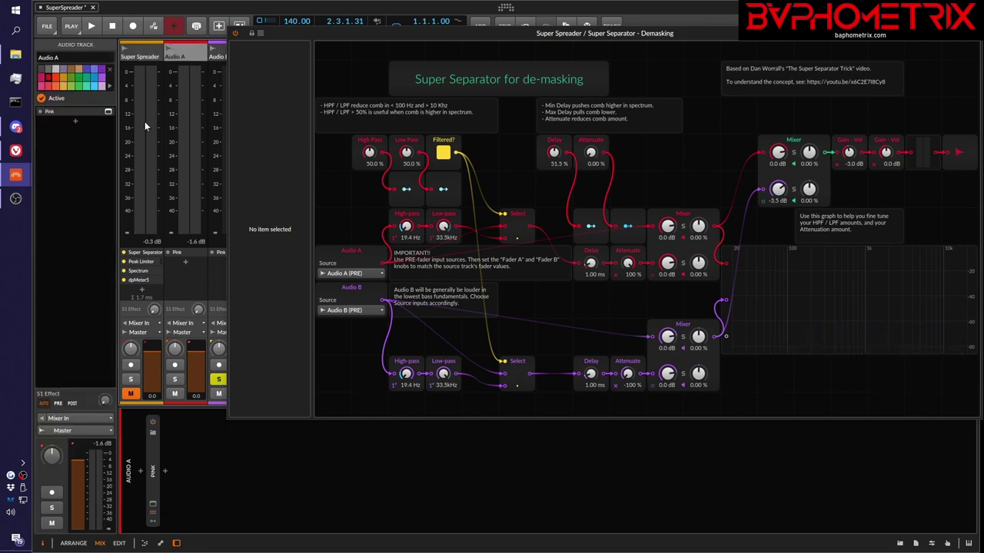
{"action": "left_click", "coordinate": [152, 348]}
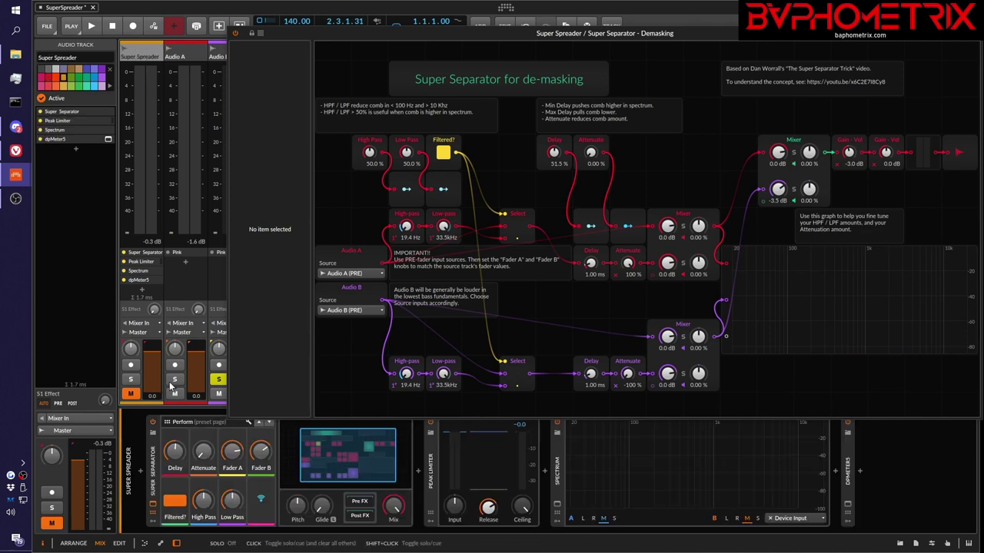
{"action": "left_click", "coordinate": [173, 379]}
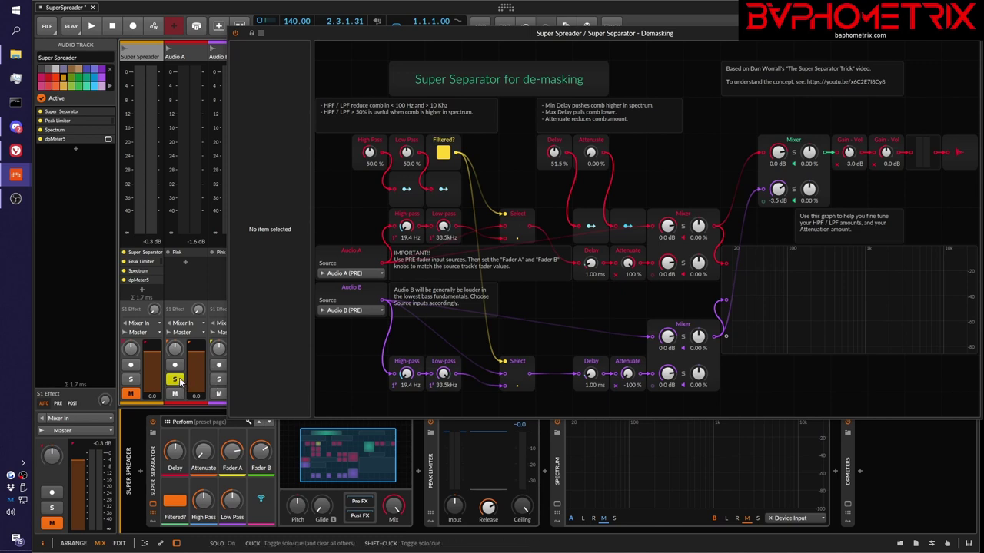
{"action": "key", "text": "space"}
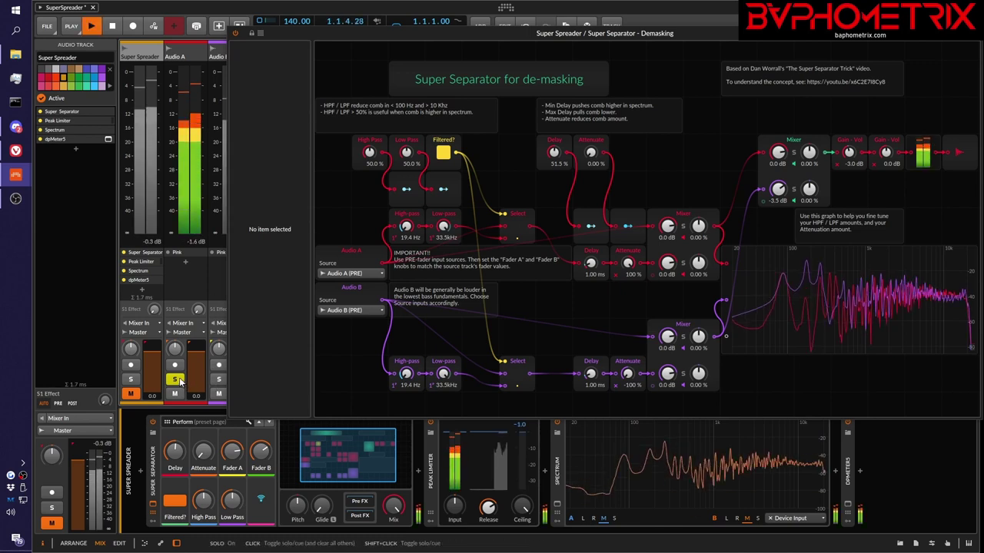
{"action": "left_click", "coordinate": [176, 380]}
{"action": "key", "text": "space"}
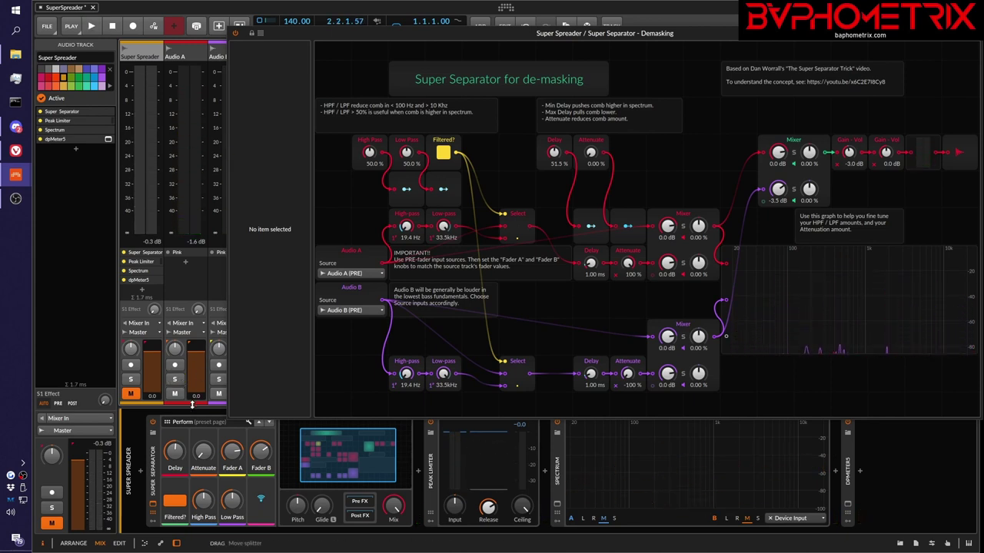
{"action": "key", "text": "space"}
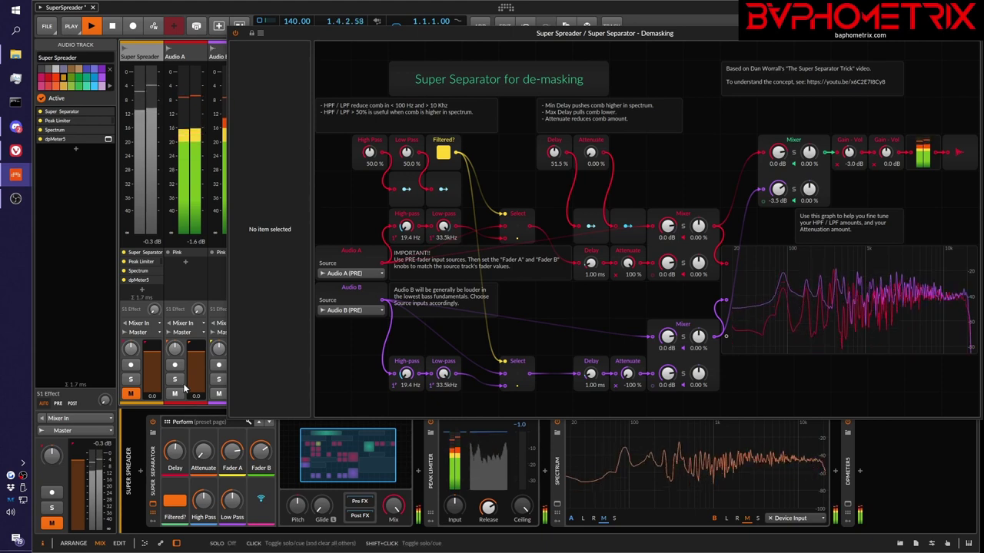
{"action": "key", "text": "space"}
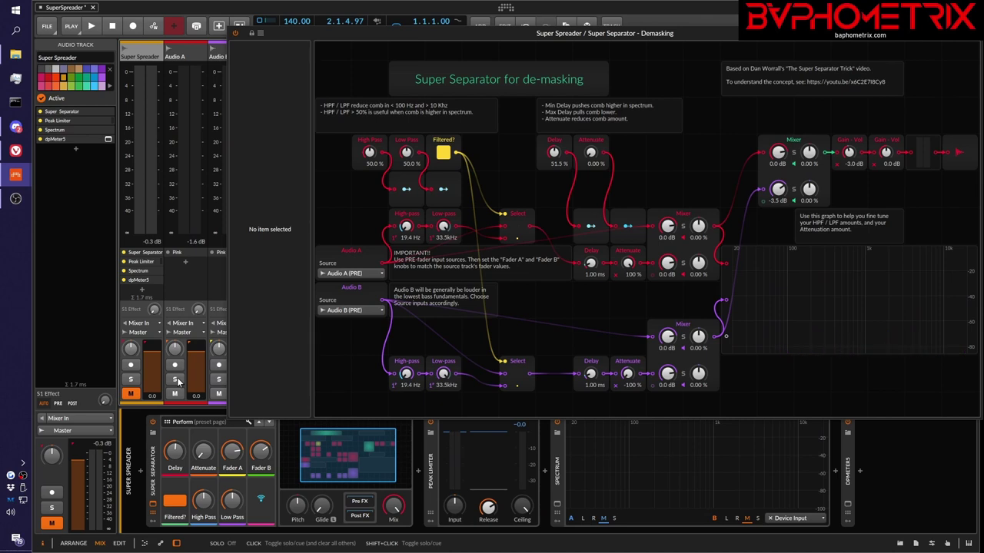
{"action": "left_click", "coordinate": [175, 379]}
{"action": "key", "text": "space"}
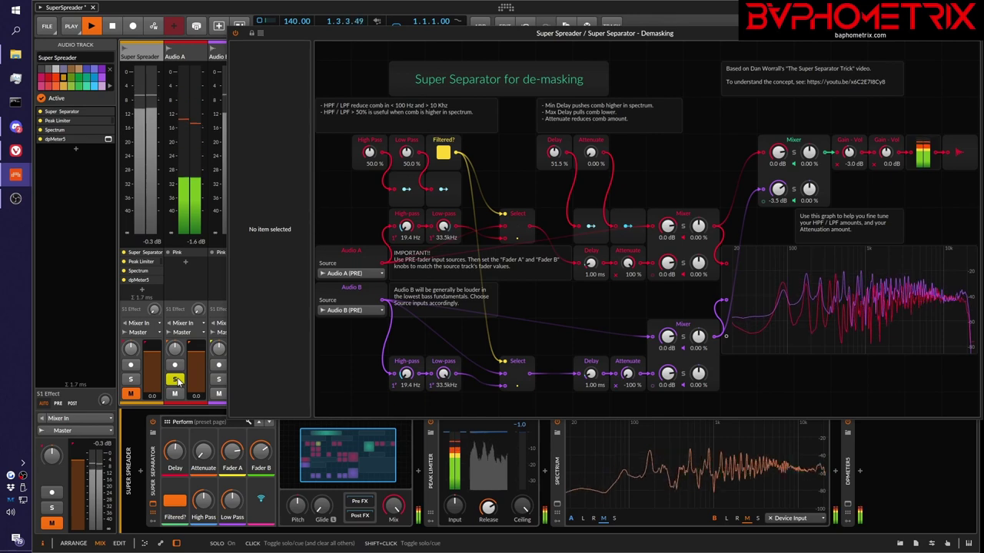
{"action": "left_click", "coordinate": [175, 380]}
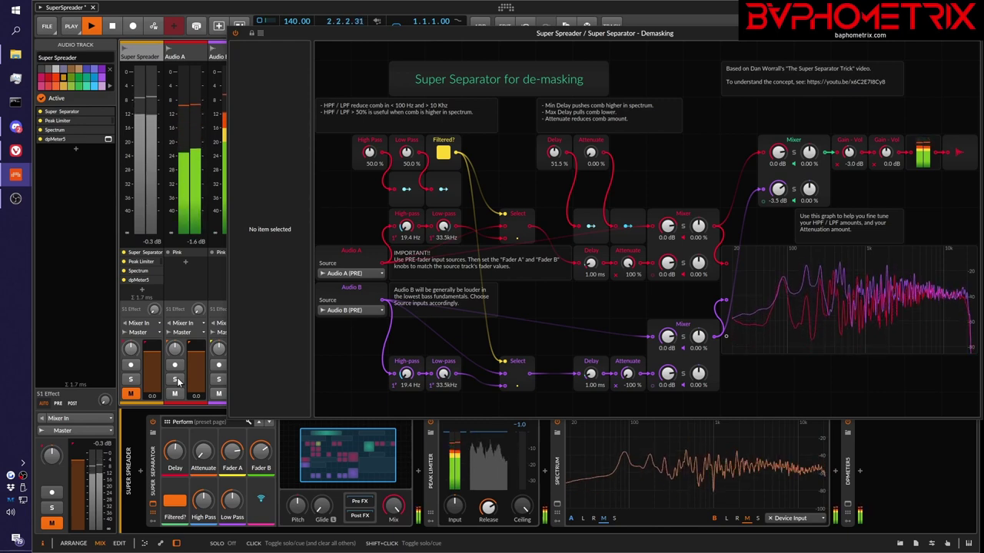
{"action": "left_click", "coordinate": [175, 380]}
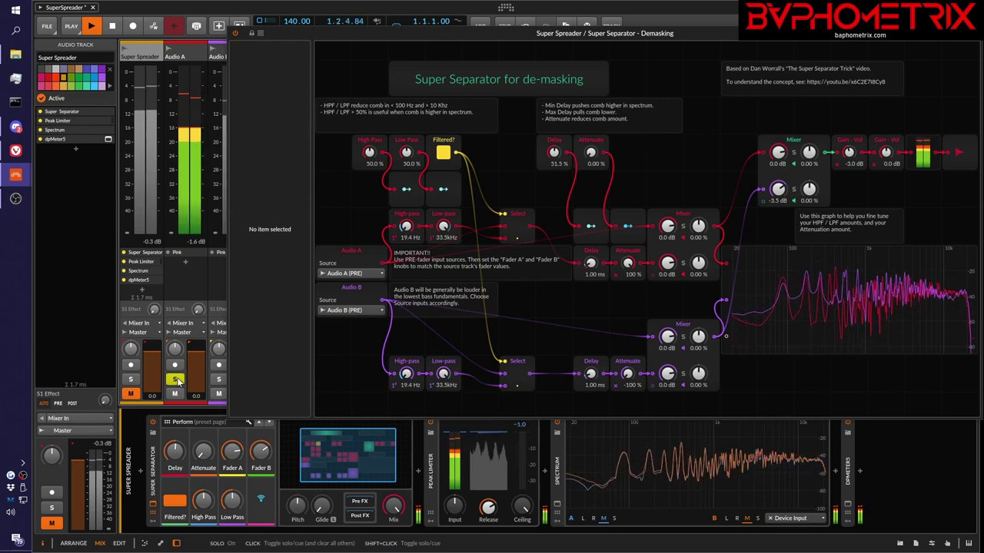
{"action": "left_click", "coordinate": [175, 380]}
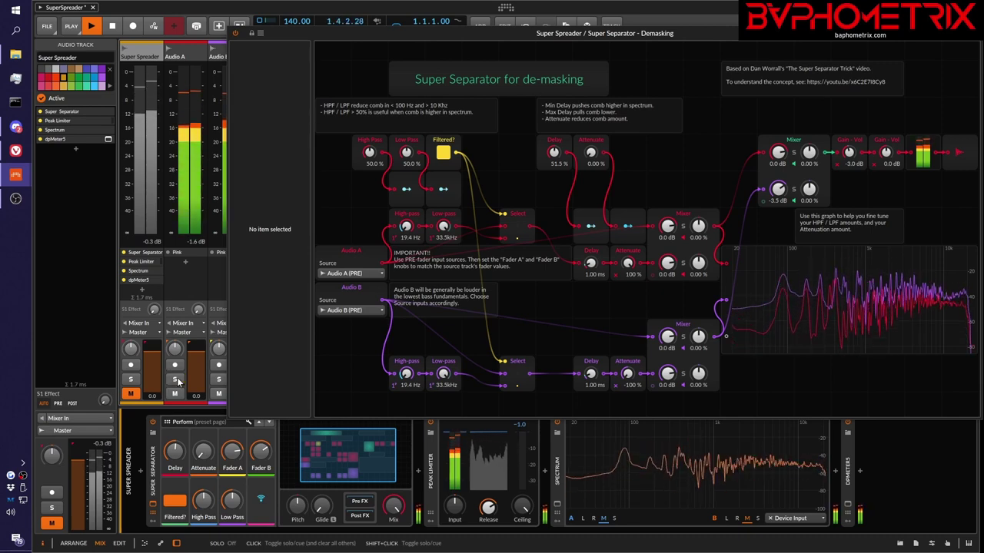
{"action": "left_click", "coordinate": [175, 380]}
{"action": "key", "text": "space"}
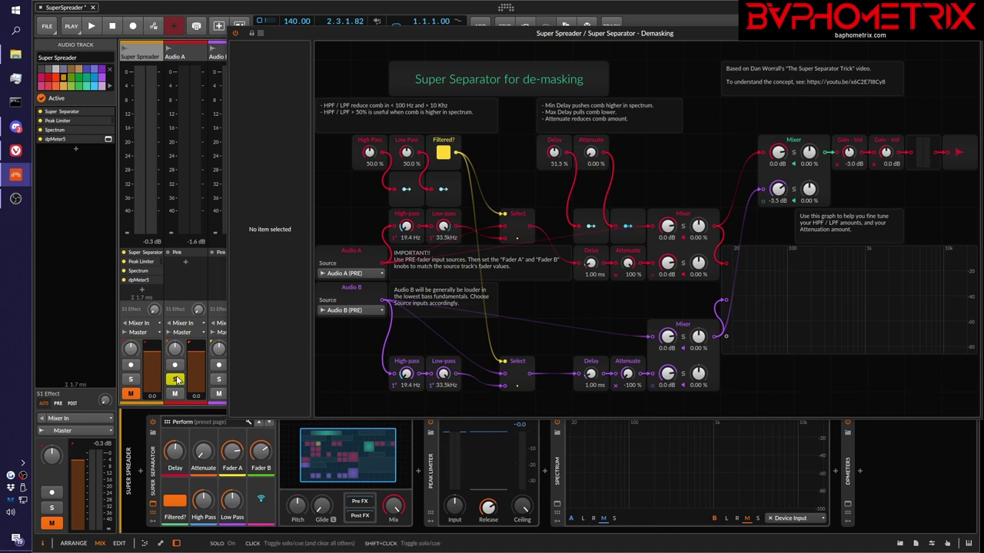
- Mute Audio A, then play and compare Audio A soloed and unsoloed, ending unsoloed and stopped
{"action": "left_click", "coordinate": [176, 379]}
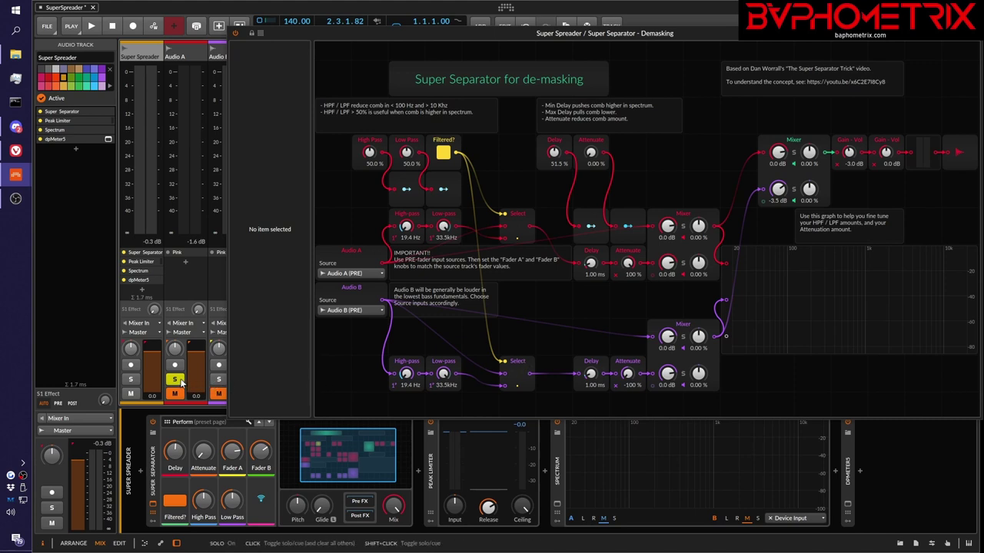
{"action": "key", "text": "space"}
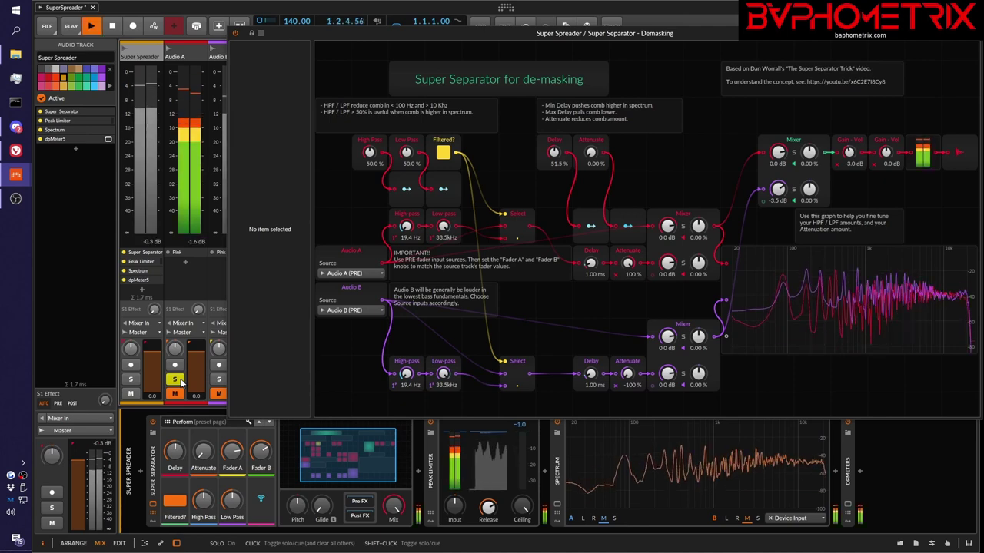
{"action": "left_click", "coordinate": [181, 381]}
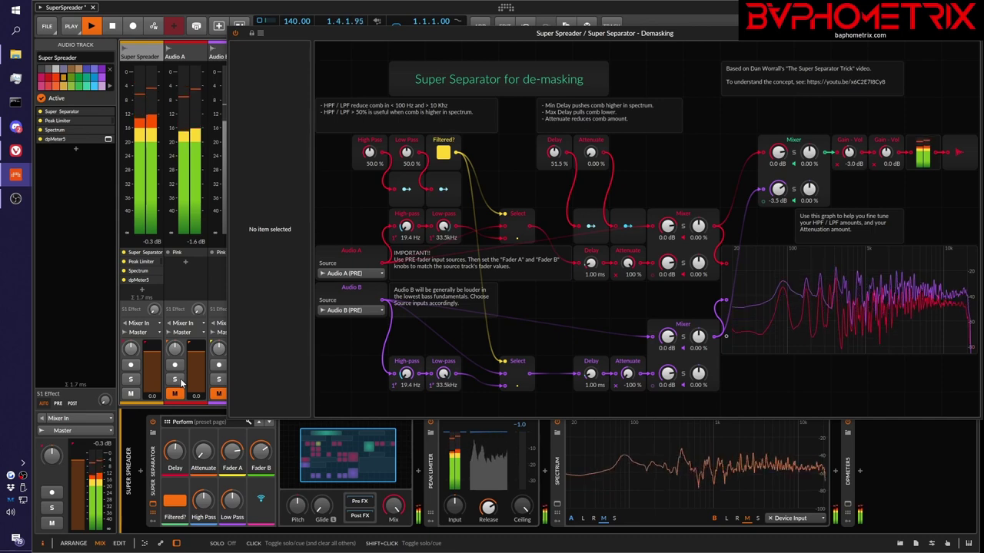
{"action": "left_click", "coordinate": [176, 379]}
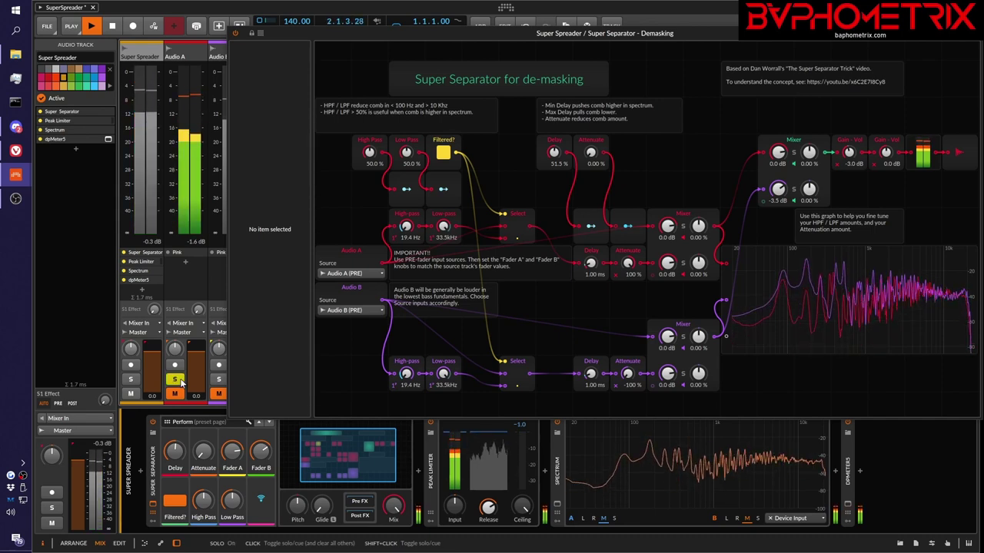
{"action": "left_click", "coordinate": [175, 378]}
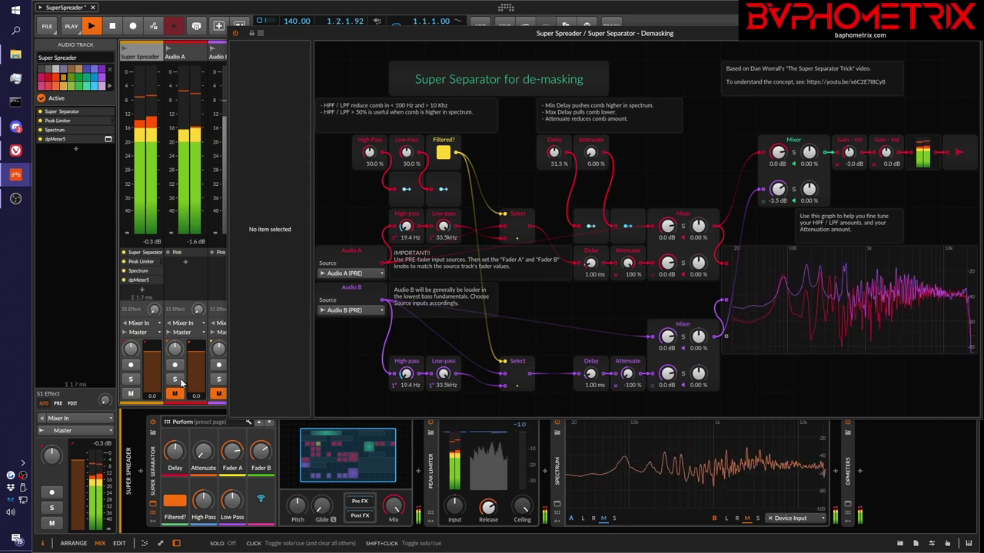
{"action": "key", "text": "space"}
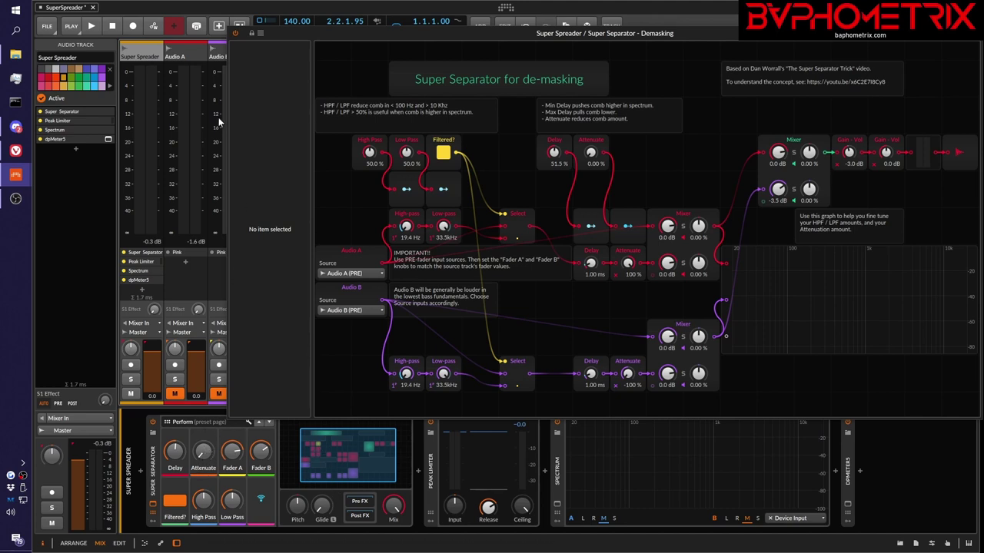
- Select the Pink device on Audio A and bring Attenuate from 13% down to 0%
{"action": "left_click", "coordinate": [196, 253]}
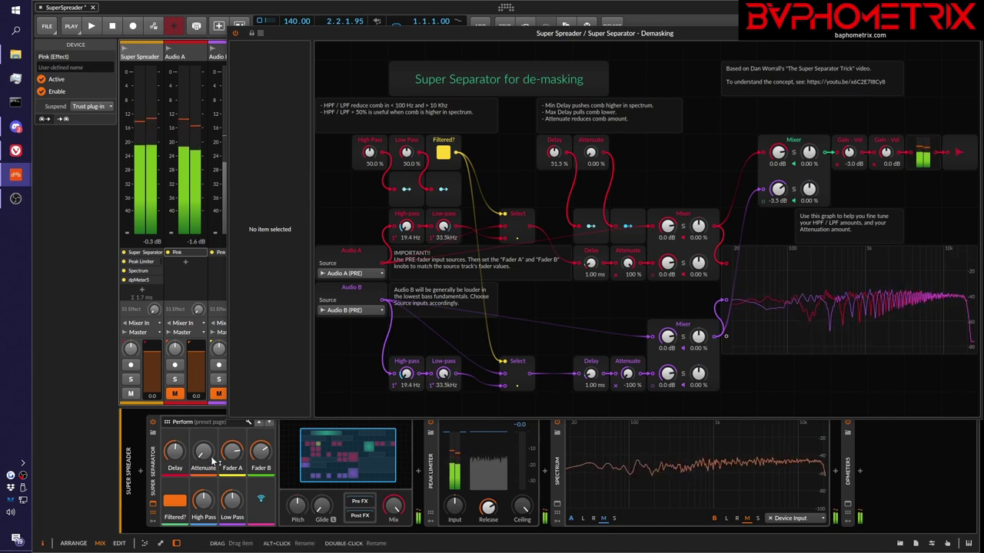
{"action": "left_click_drag", "start_coordinate": [203, 452], "coordinate": [206, 408]}
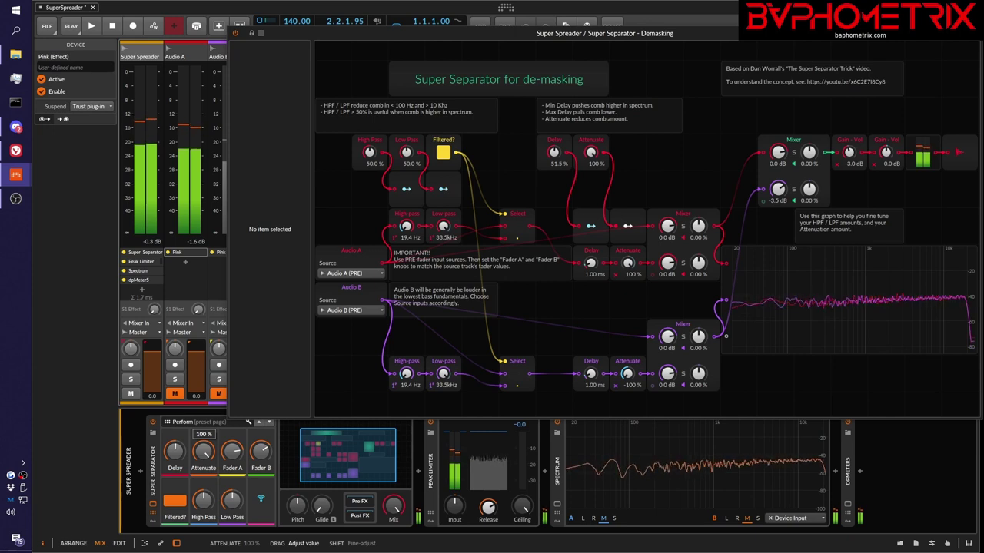
{"action": "mouse_move", "coordinate": [203, 452]}
{"action": "left_mouse_down"}
{"action": "mouse_move", "coordinate": [203, 484]}
{"action": "mouse_move", "coordinate": [202, 430]}
{"action": "mouse_move", "coordinate": [203, 440]}
{"action": "left_mouse_up"}
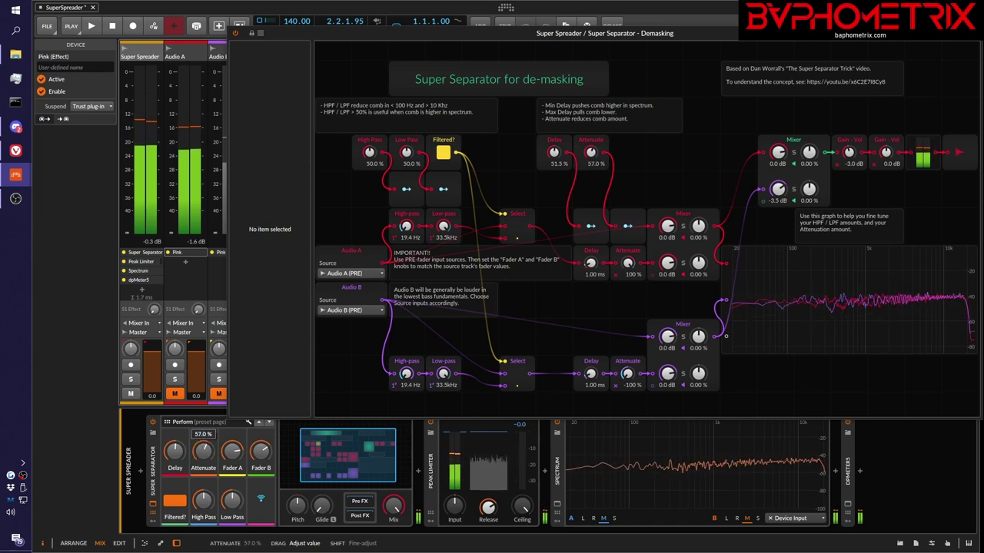
{"action": "left_click_drag", "start_coordinate": [203, 440], "coordinate": [203, 445]}
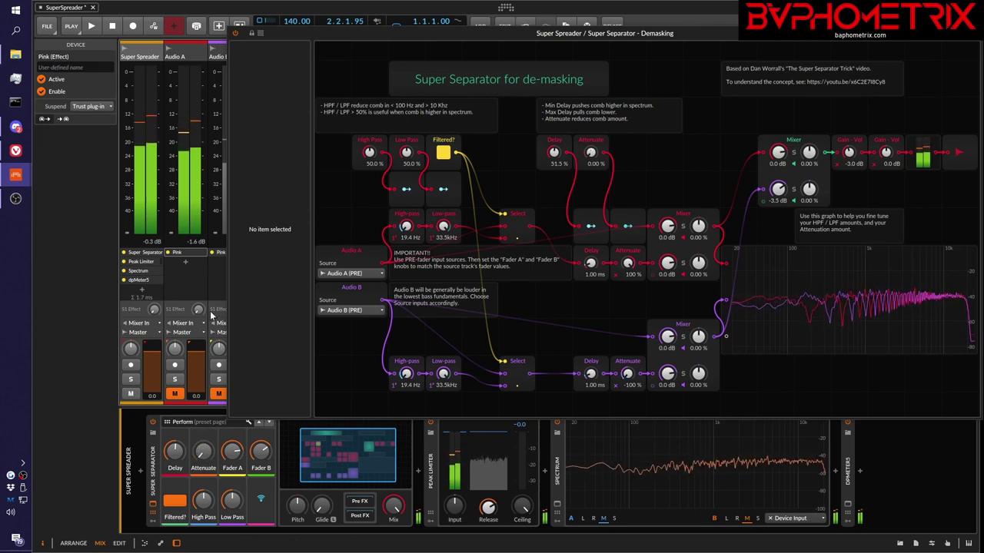
- Disable the Pink device and sweep Attenuate through 12%, 74% and 95% back to 0%
{"action": "left_click", "coordinate": [169, 255]}
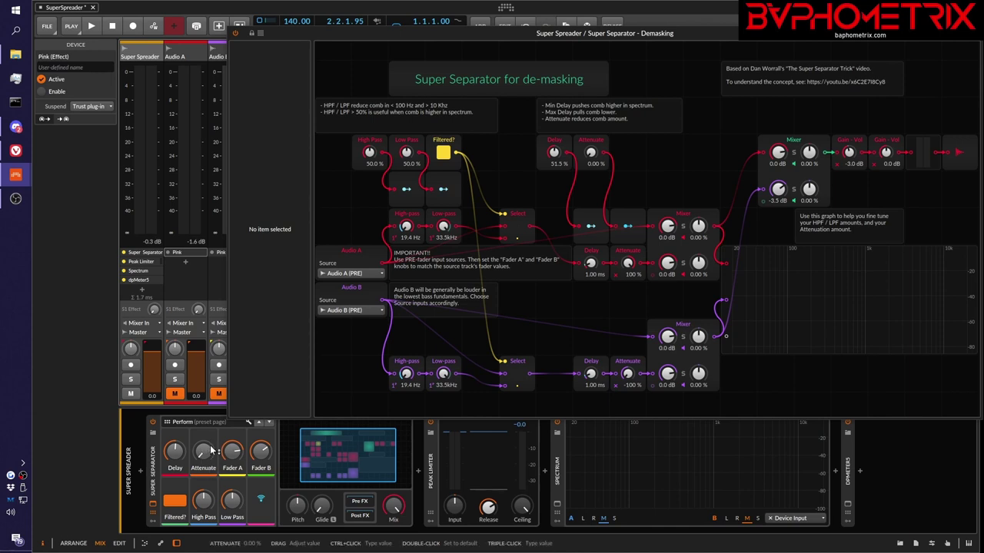
{"action": "mouse_move", "coordinate": [211, 454]}
{"action": "left_mouse_down"}
{"action": "mouse_move", "coordinate": [211, 444]}
{"action": "mouse_move", "coordinate": [203, 465]}
{"action": "left_mouse_up"}
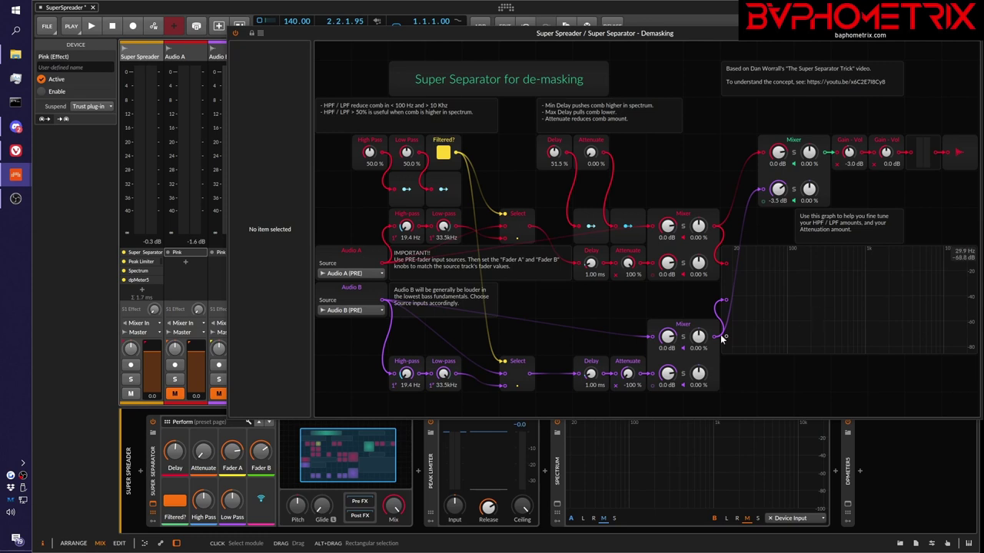
{"action": "left_click_drag", "start_coordinate": [203, 461], "coordinate": [203, 415]}
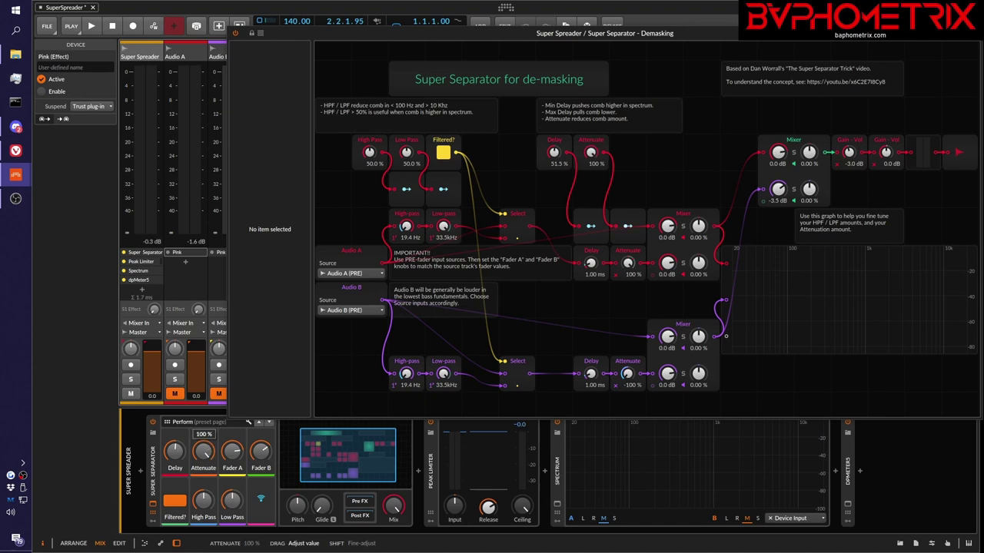
{"action": "left_click_drag", "start_coordinate": [203, 415], "coordinate": [204, 417]}
{"action": "left_click_drag", "start_coordinate": [203, 452], "coordinate": [202, 499]}
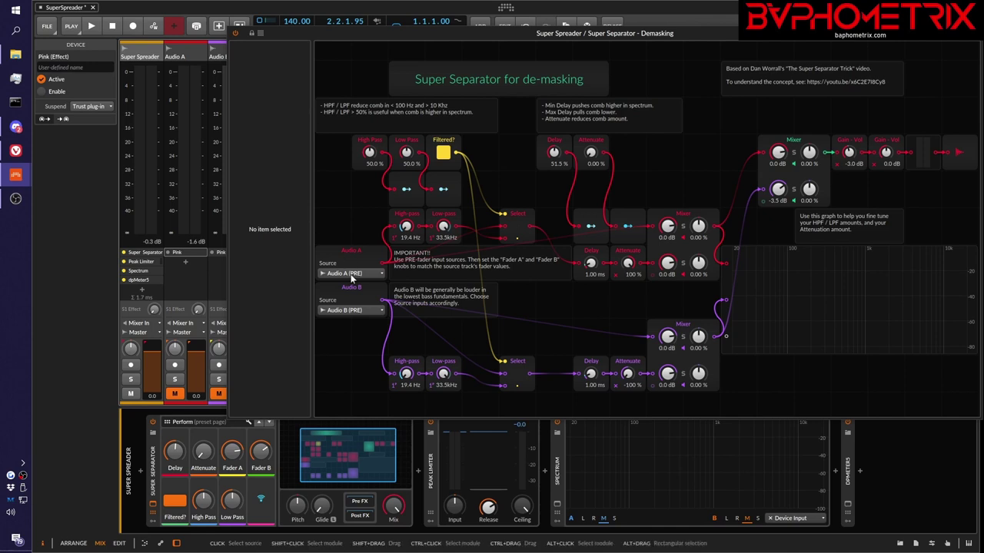
- Set Audio B's source to No Input, start playback, and raise Attenuate to 100%
{"action": "left_click", "coordinate": [351, 310]}
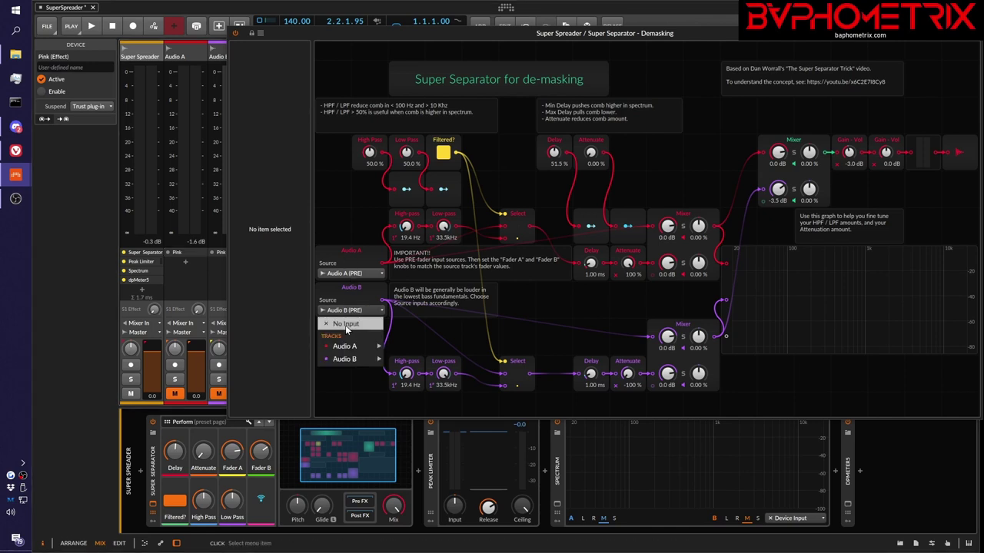
{"action": "left_click", "coordinate": [346, 323]}
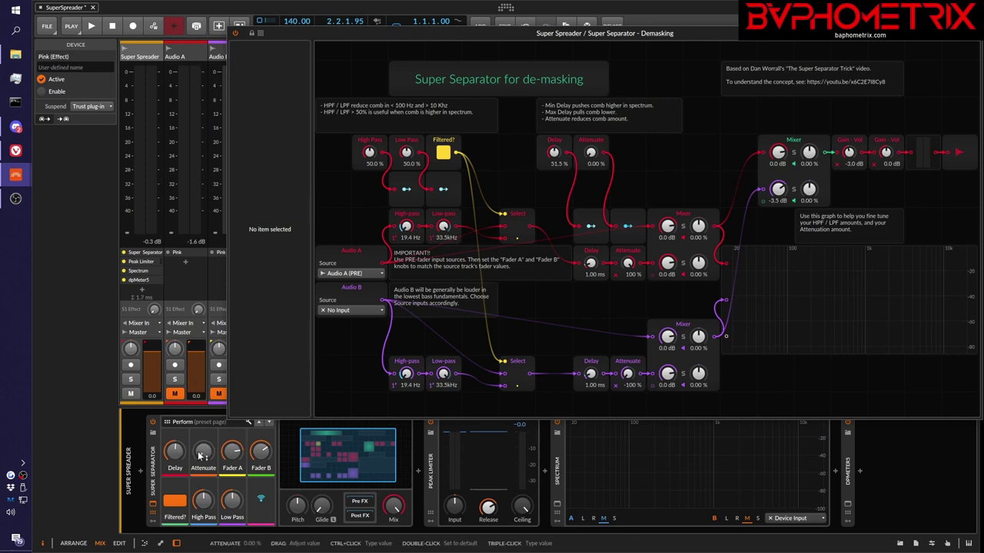
{"action": "mouse_move", "coordinate": [203, 456]}
{"action": "left_mouse_down"}
{"action": "mouse_move", "coordinate": [203, 423]}
{"action": "mouse_move", "coordinate": [207, 456]}
{"action": "left_mouse_up"}
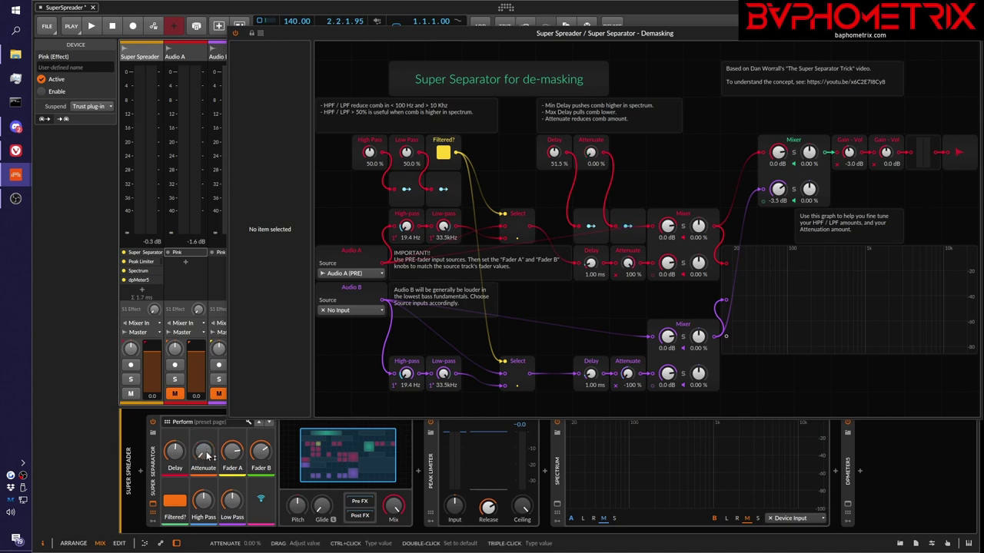
{"action": "key", "text": "space"}
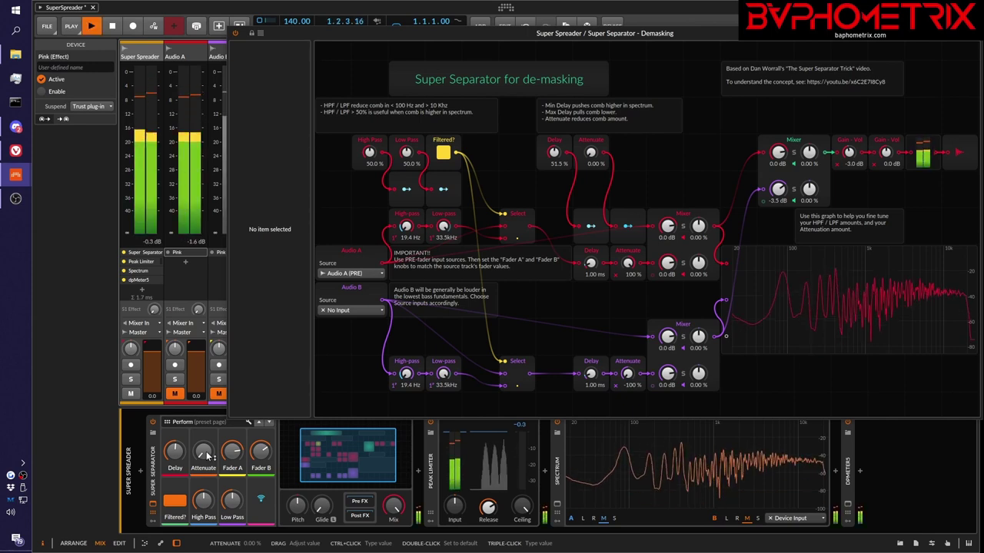
{"action": "left_click_drag", "start_coordinate": [203, 455], "coordinate": [203, 422]}
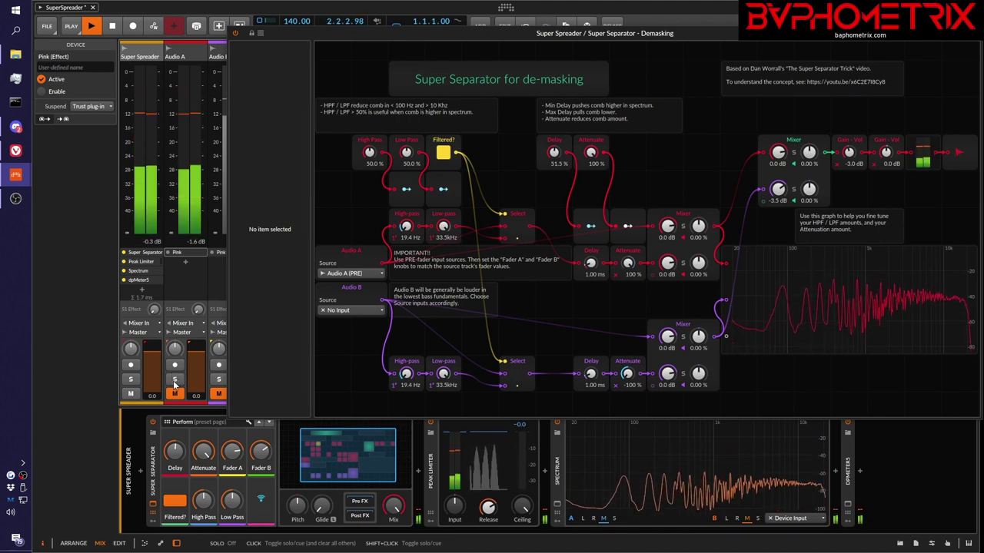
- Compare the sound with Audio A soloed and unsoloed, then stop playback
{"action": "left_click", "coordinate": [174, 380]}
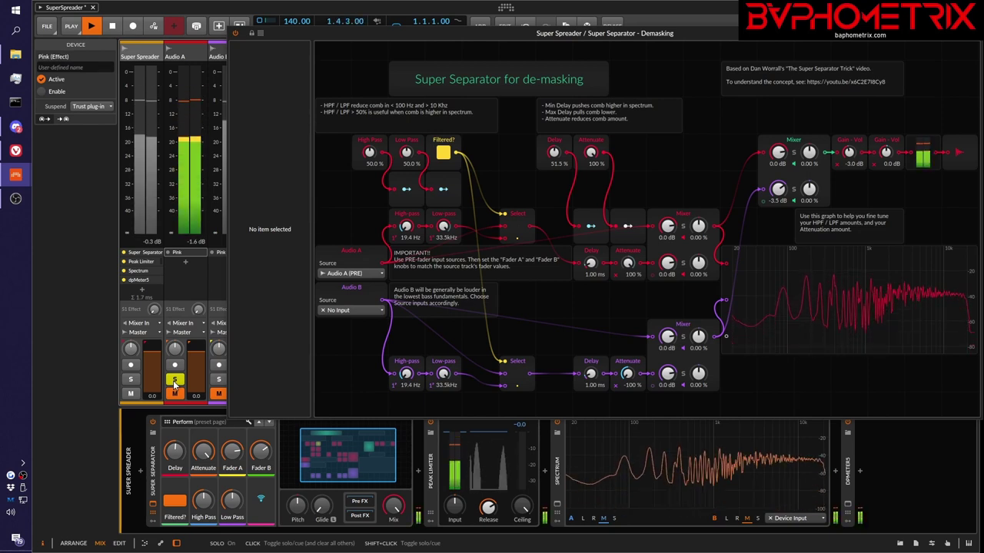
{"action": "left_click", "coordinate": [173, 380]}
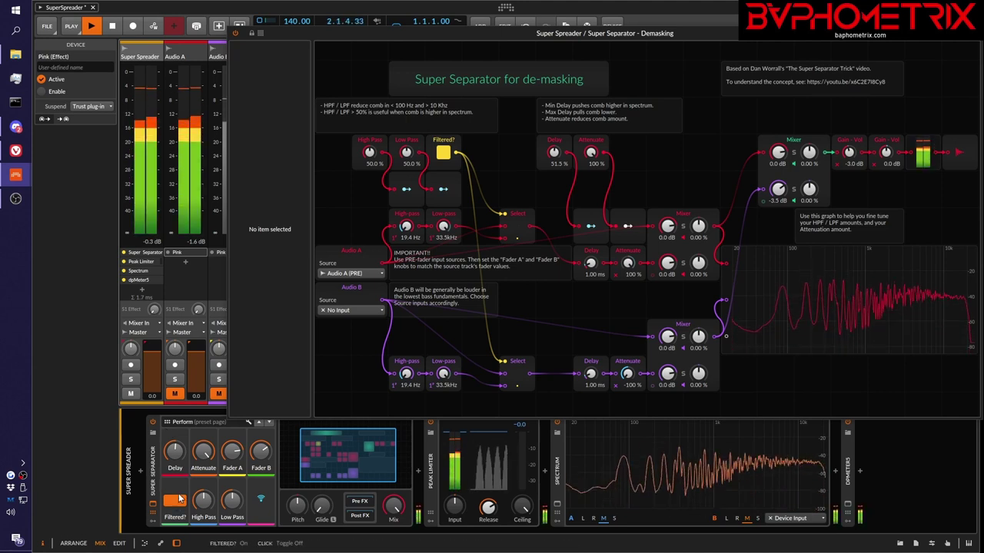
{"action": "left_click", "coordinate": [175, 380]}
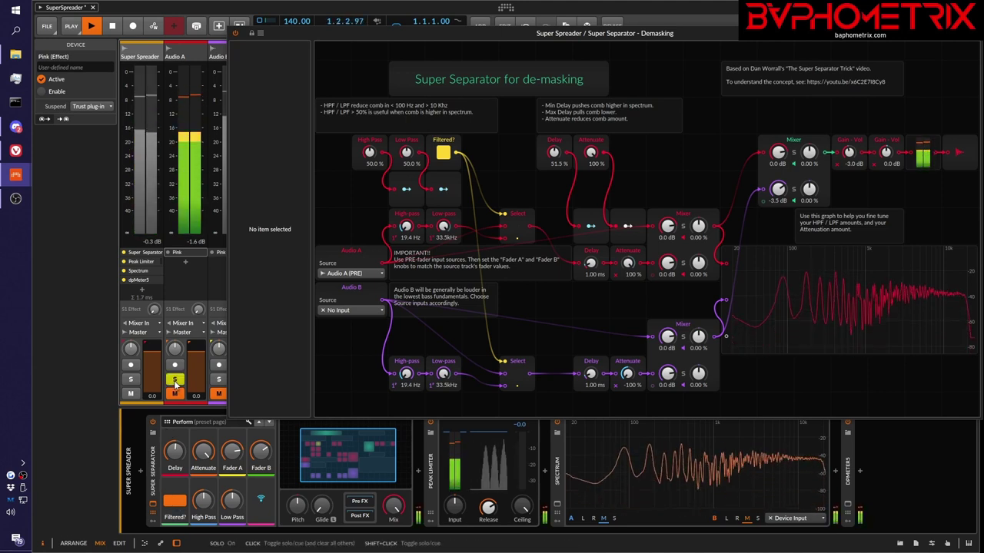
{"action": "left_click", "coordinate": [176, 380]}
{"action": "key", "text": "space"}
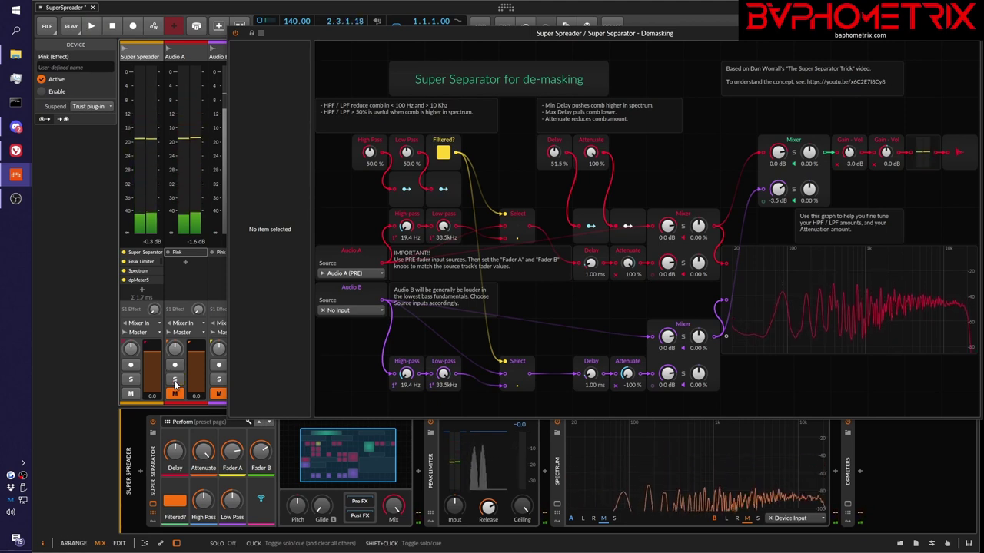
- Turn off Filtered?, then replay and compare Audio A solo on/off, ending unsoloed and stopped
{"action": "left_click", "coordinate": [174, 503]}
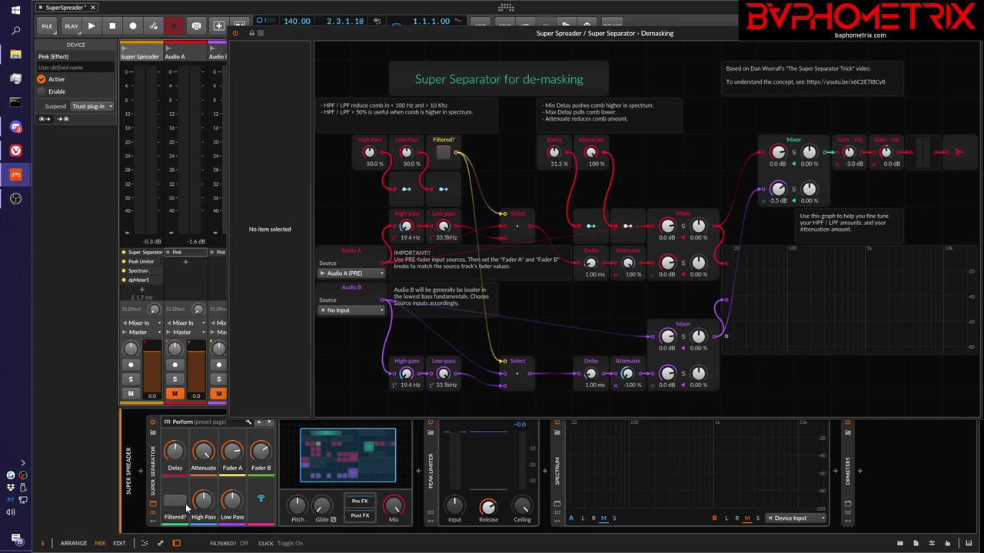
{"action": "left_click", "coordinate": [176, 382]}
{"action": "key", "text": "space"}
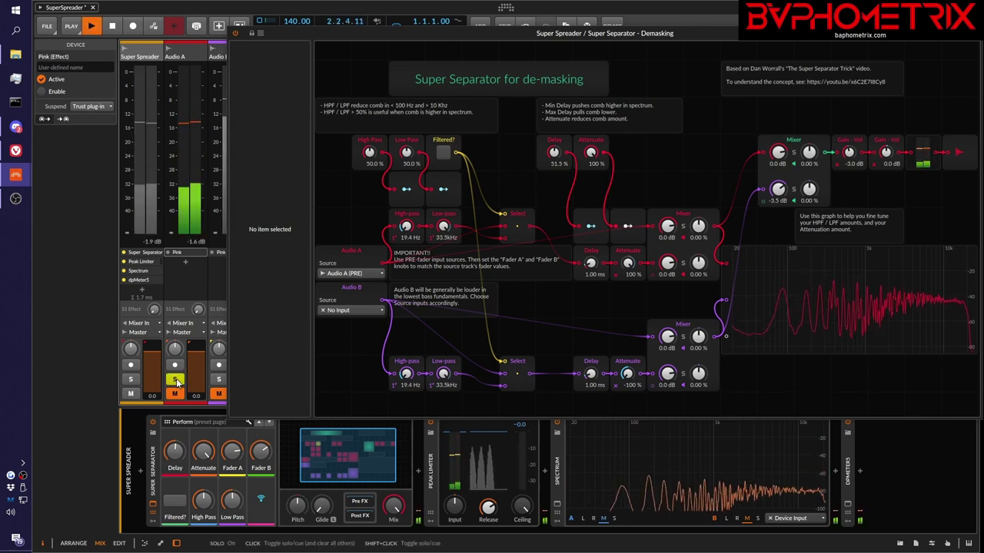
{"action": "left_click", "coordinate": [176, 382]}
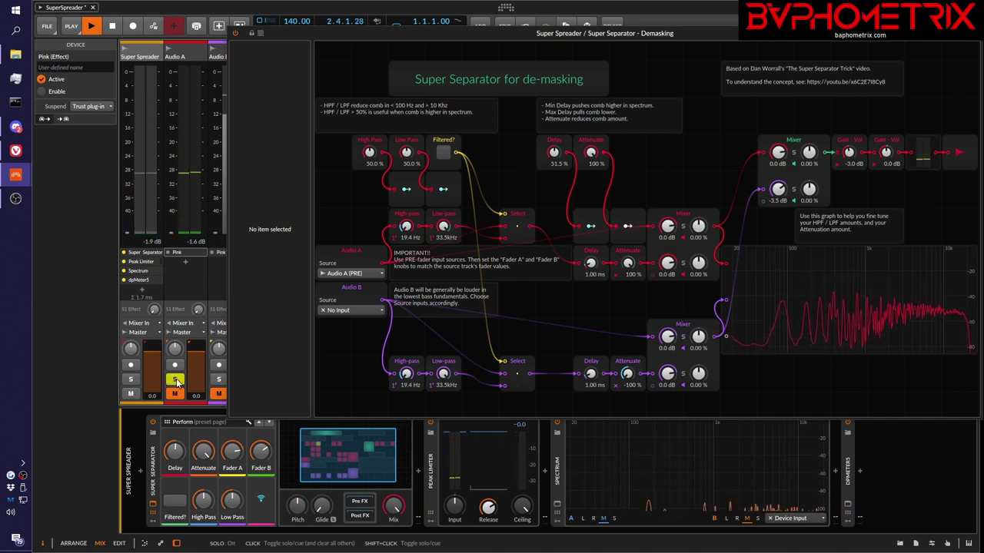
{"action": "left_click", "coordinate": [176, 382]}
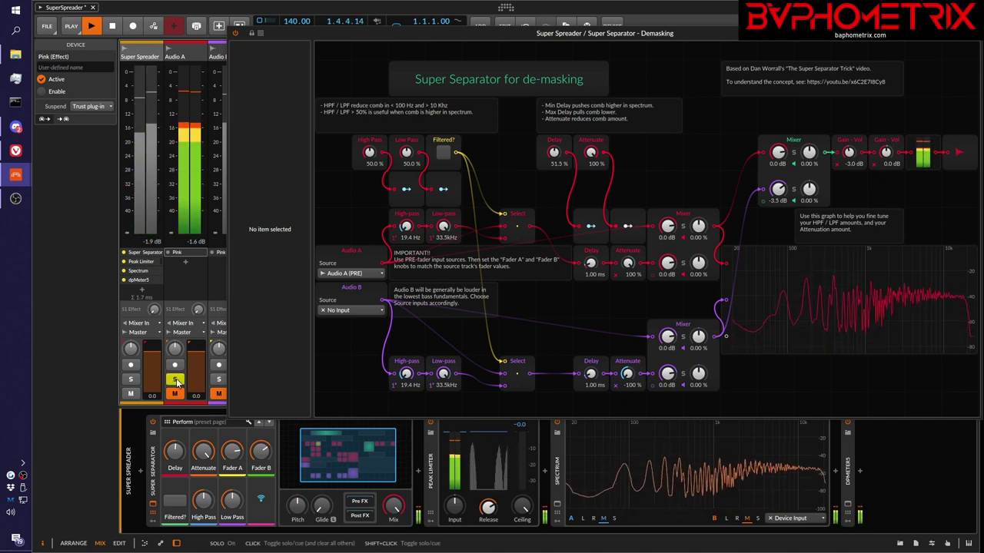
{"action": "left_click", "coordinate": [176, 381]}
{"action": "key", "text": "space"}
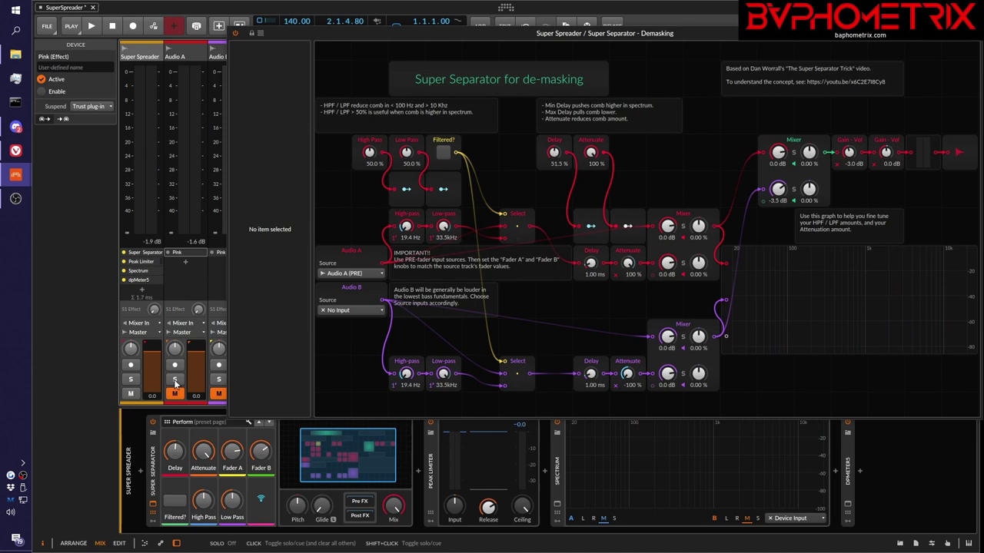
- Briefly solo Audio A during playback, then lower Attenuate to 83% and reset it to 0%
{"action": "left_click", "coordinate": [176, 379]}
{"action": "key", "text": "space"}
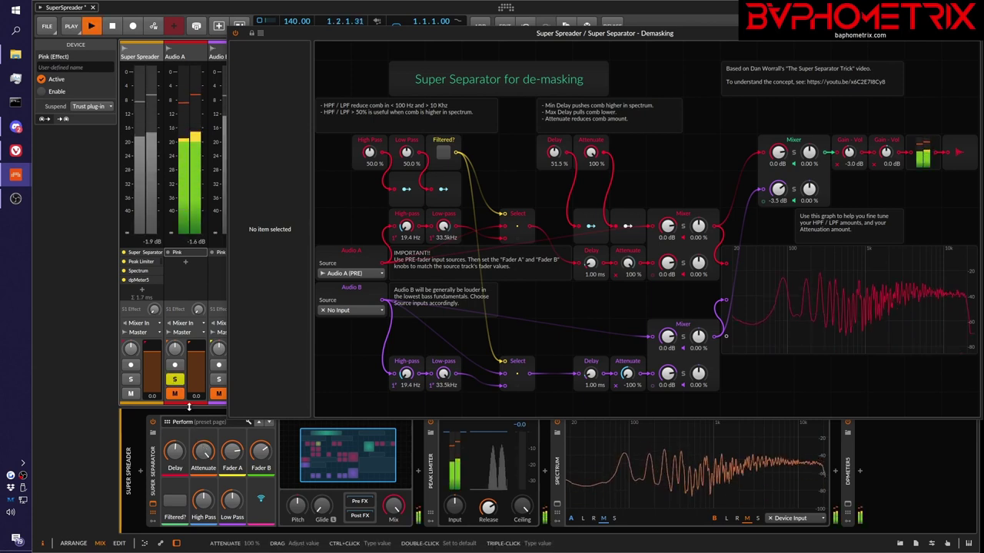
{"action": "left_click", "coordinate": [176, 379]}
{"action": "left_click_drag", "start_coordinate": [203, 452], "coordinate": [203, 476]}
{"action": "double_click", "coordinate": [206, 452]}
{"action": "key", "text": "space"}
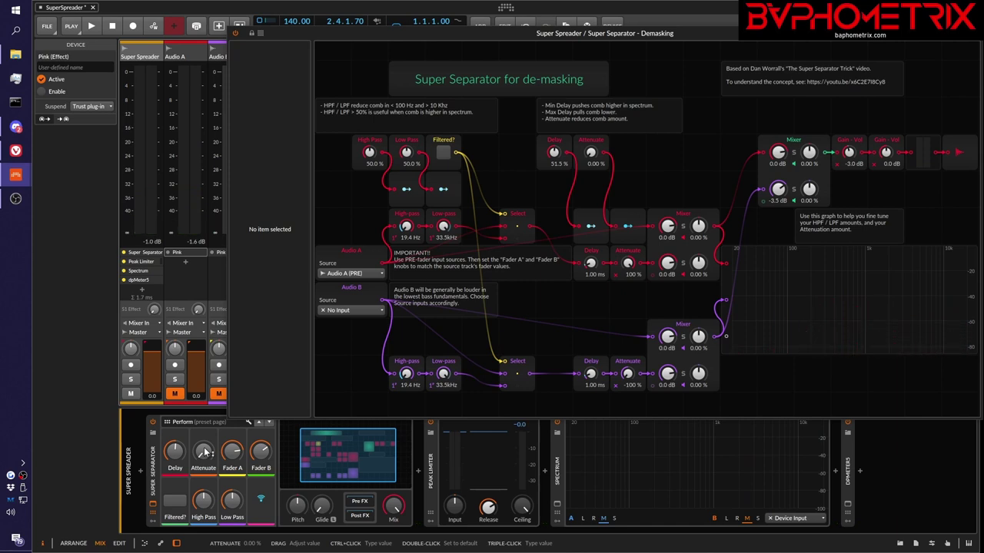
{"action": "mouse_move", "coordinate": [206, 452]}
{"action": "left_mouse_down"}
{"action": "mouse_move", "coordinate": [206, 440]}
{"action": "mouse_move", "coordinate": [203, 450]}
{"action": "left_mouse_up"}
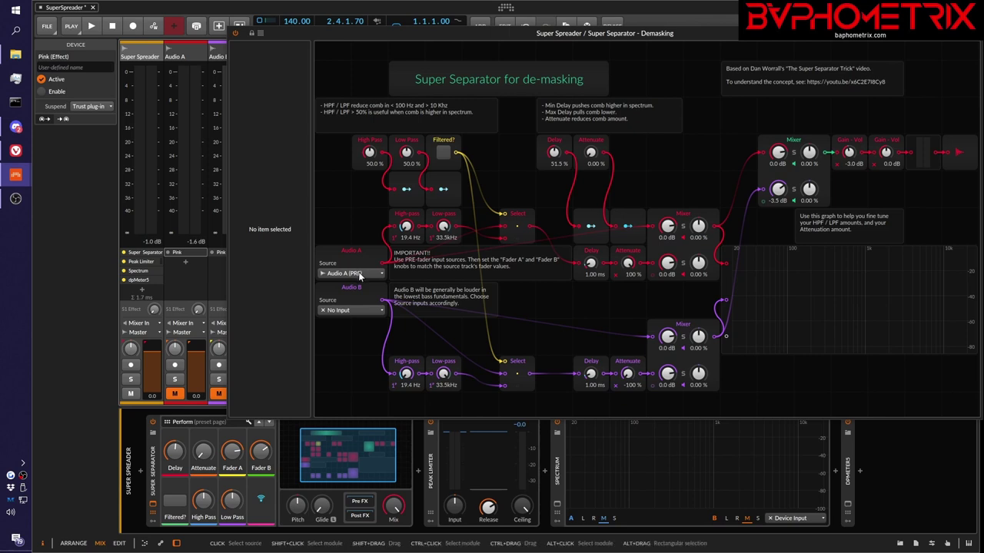
- Set Audio B's source to Audio B (PRE) and Audio A's source to No Input
{"action": "left_click", "coordinate": [369, 309]}
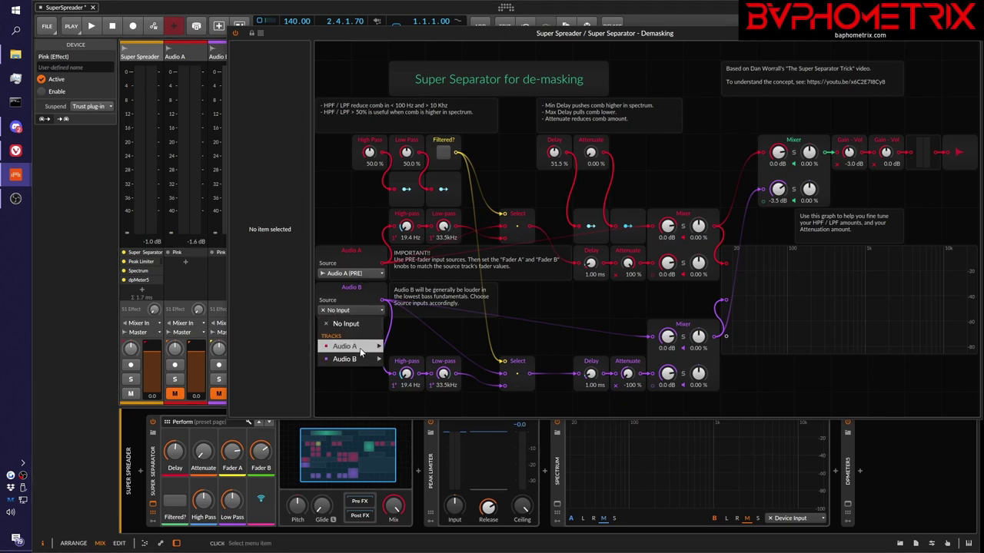
{"action": "mouse_move", "coordinate": [357, 363]}
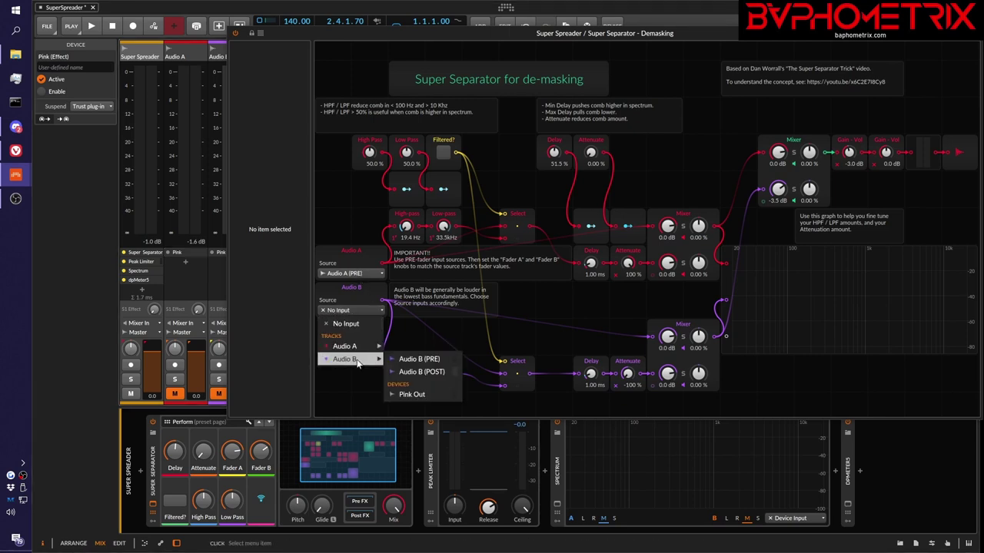
{"action": "left_click", "coordinate": [419, 360]}
{"action": "left_click", "coordinate": [353, 274]}
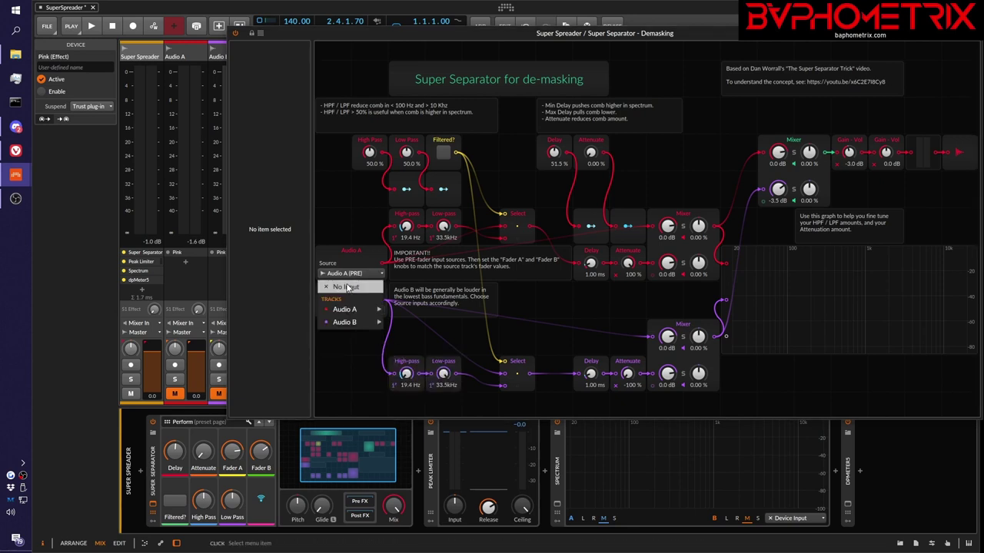
{"action": "left_click", "coordinate": [346, 287]}
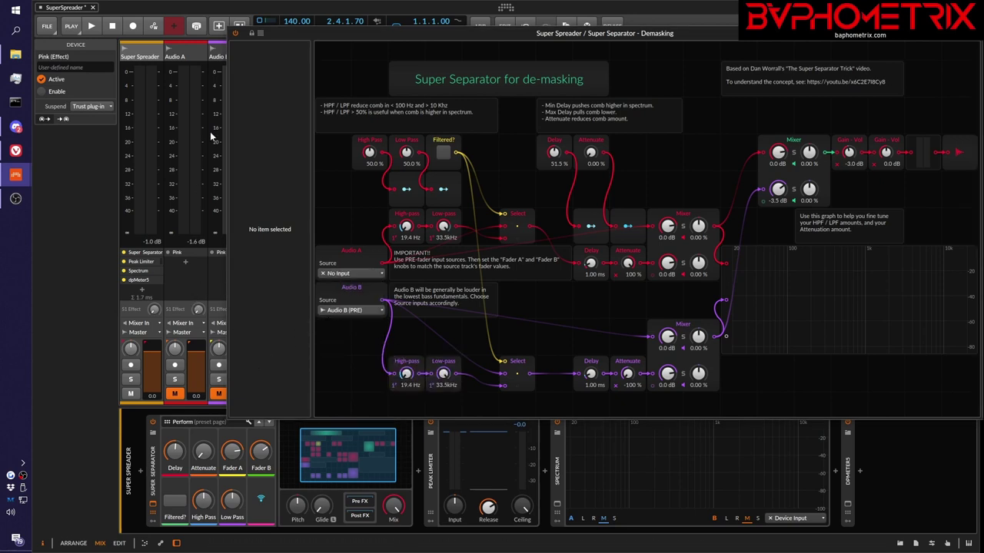
- Solo the third track, set Attenuate to 100%, and compare it soloed and unsoloed while playing
{"action": "left_click", "coordinate": [219, 379]}
{"action": "key", "text": "space"}
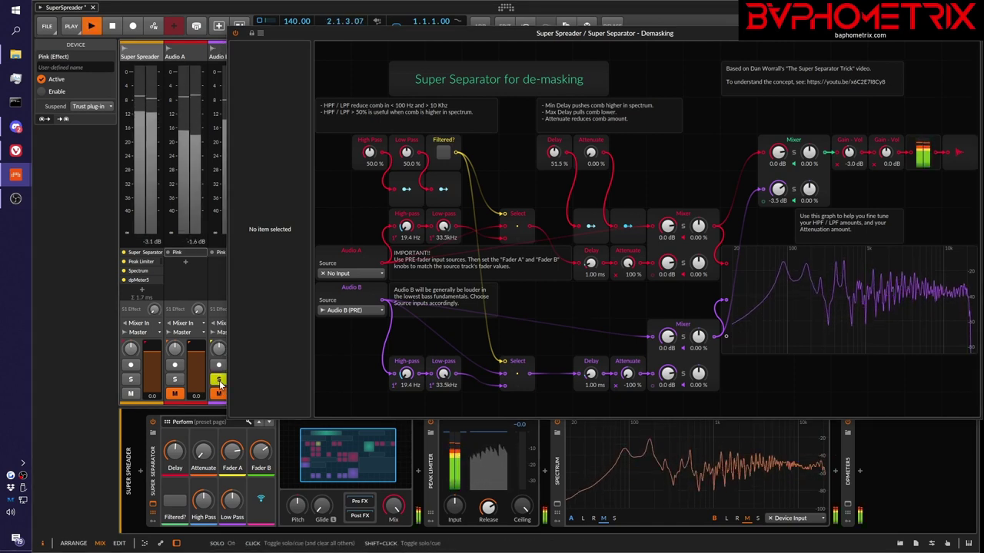
{"action": "key", "text": "space"}
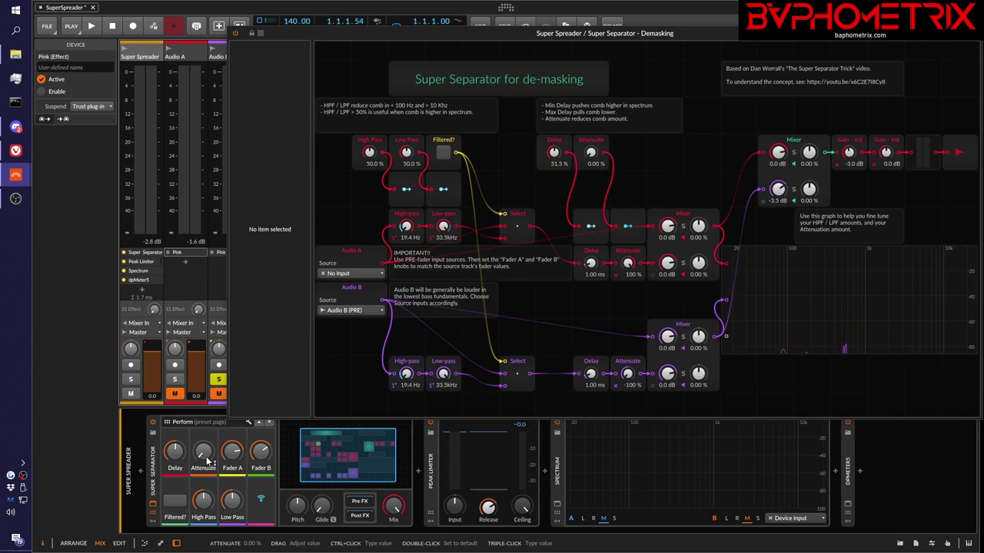
{"action": "left_click_drag", "start_coordinate": [206, 460], "coordinate": [206, 430]}
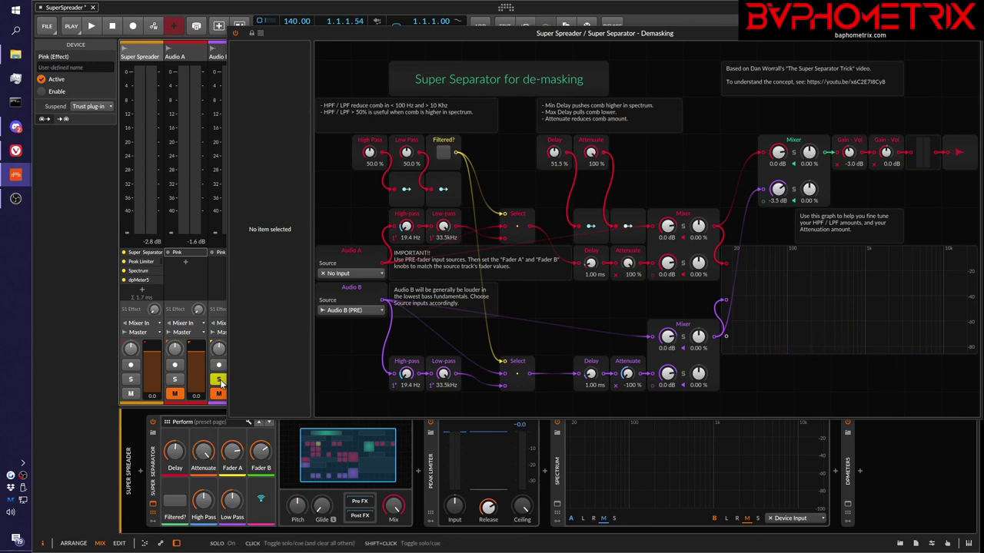
{"action": "key", "text": "space"}
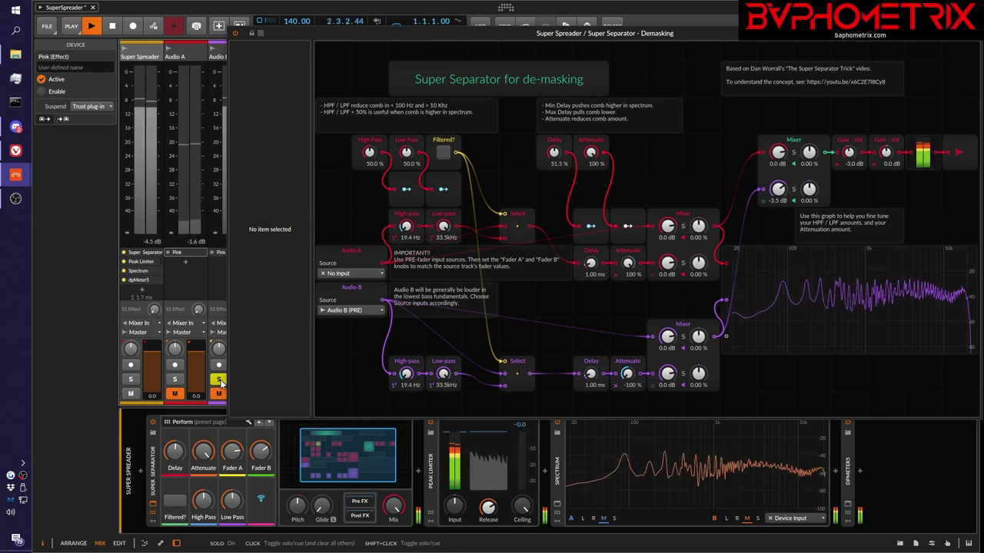
{"action": "left_click", "coordinate": [219, 379]}
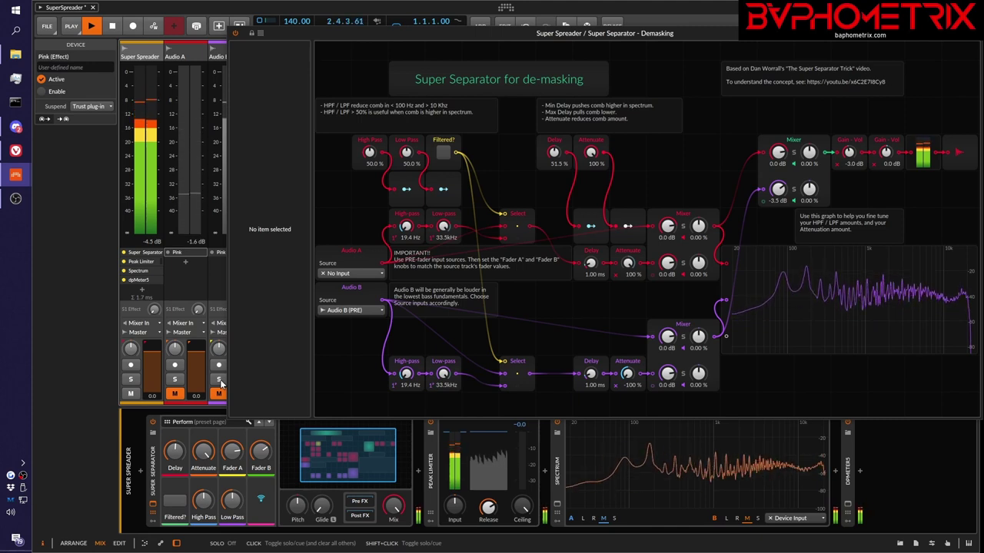
{"action": "left_click", "coordinate": [219, 379]}
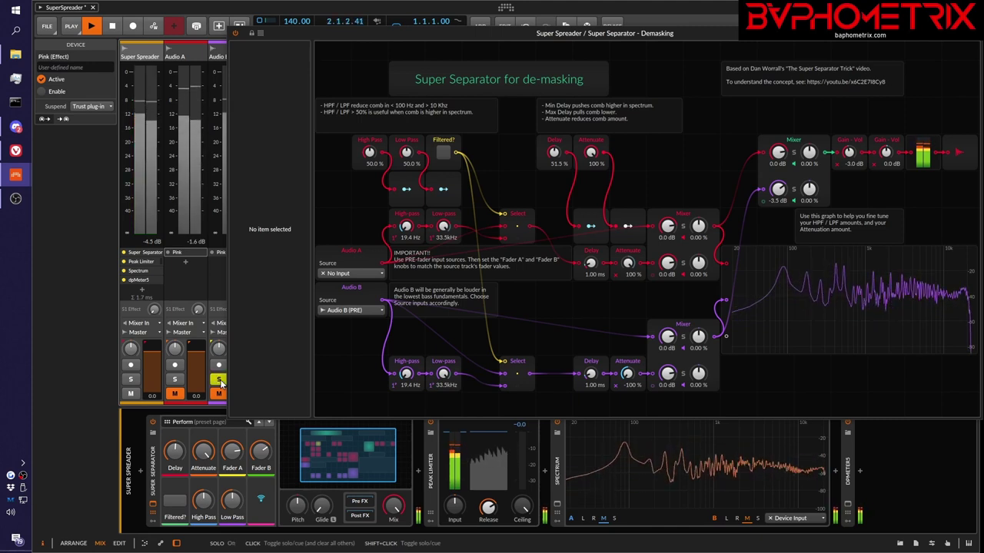
{"action": "left_click", "coordinate": [219, 381]}
{"action": "key", "text": "space"}
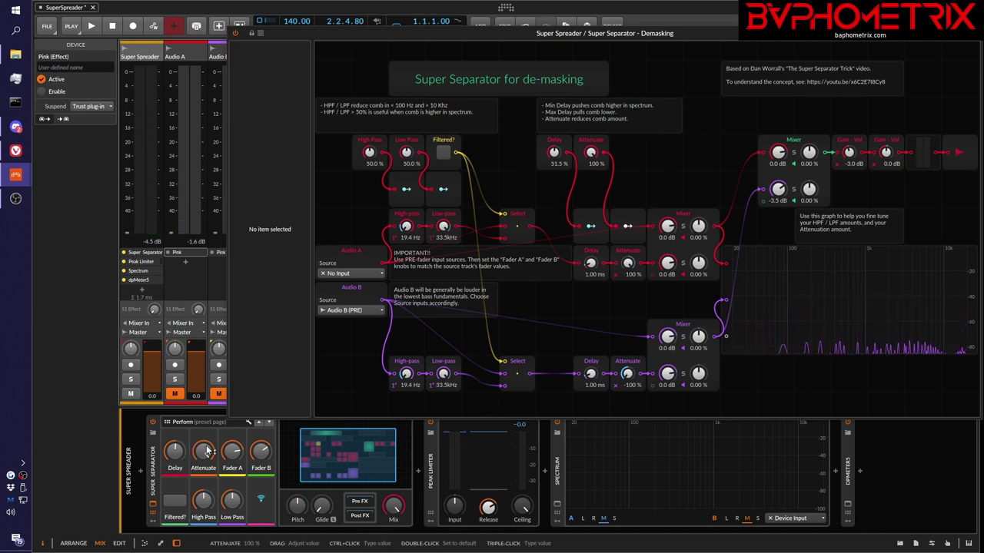
- Bring Attenuate back to 0% and listen while sweeping it, then stop playback
{"action": "left_click_drag", "start_coordinate": [202, 452], "coordinate": [202, 470]}
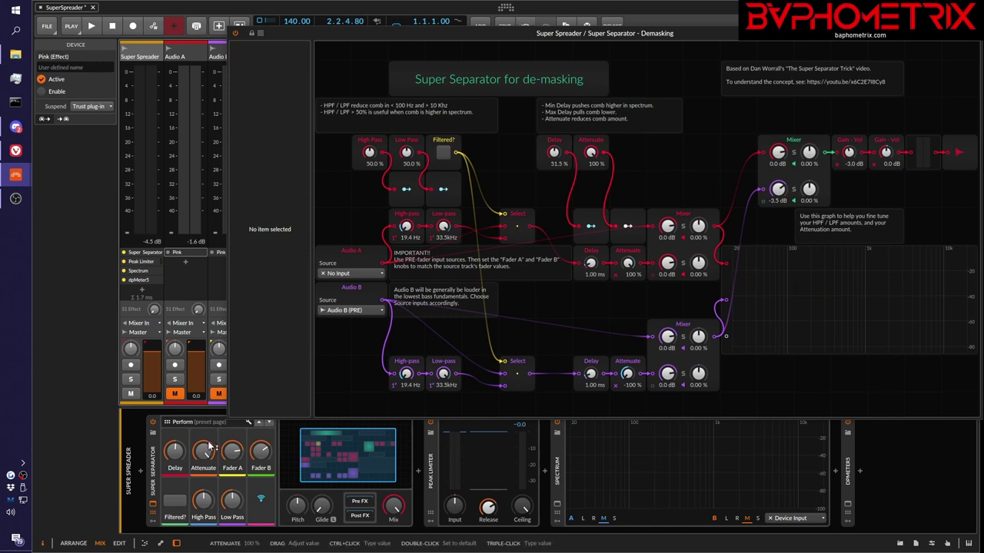
{"action": "key", "text": "space"}
{"action": "left_click_drag", "start_coordinate": [205, 478], "coordinate": [206, 497]}
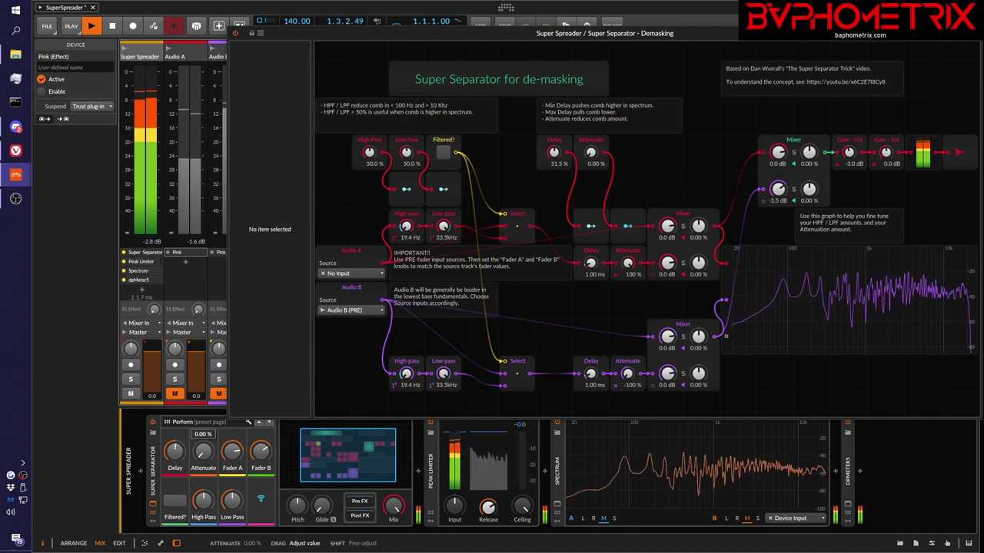
{"action": "key", "text": "space"}
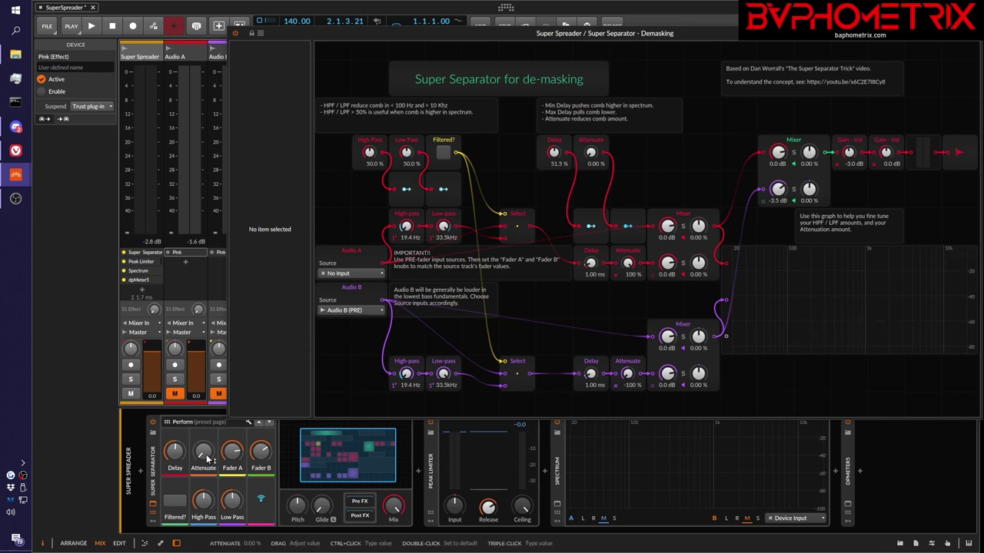
{"action": "left_click_drag", "start_coordinate": [205, 452], "coordinate": [205, 430]}
{"action": "key", "text": "space"}
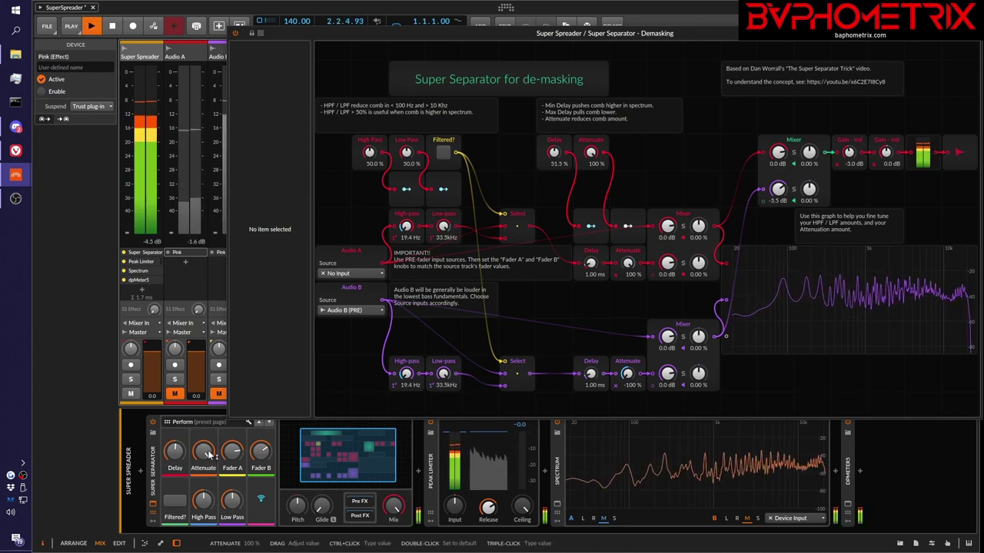
{"action": "left_click_drag", "start_coordinate": [207, 455], "coordinate": [208, 495]}
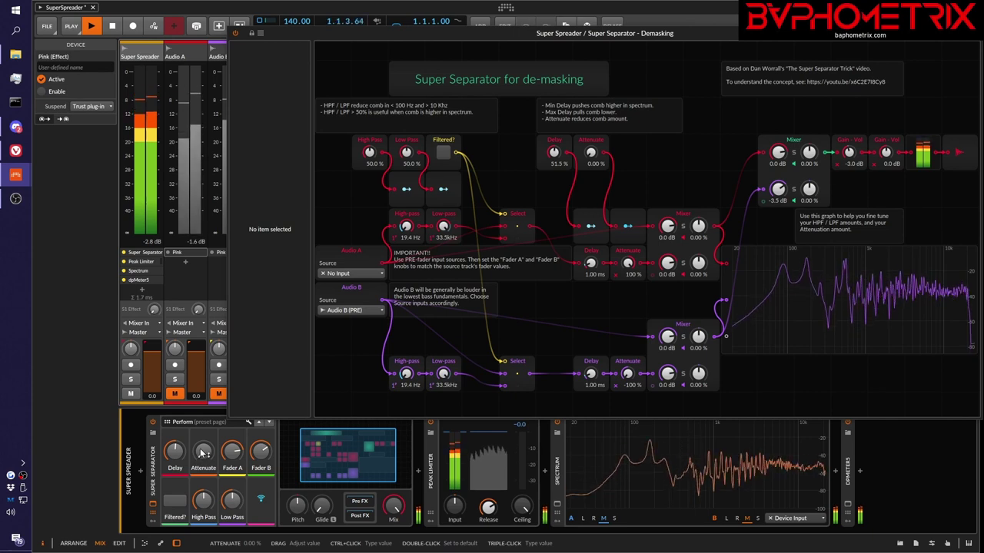
{"action": "left_click_drag", "start_coordinate": [203, 452], "coordinate": [204, 431]}
{"action": "key", "text": "space"}
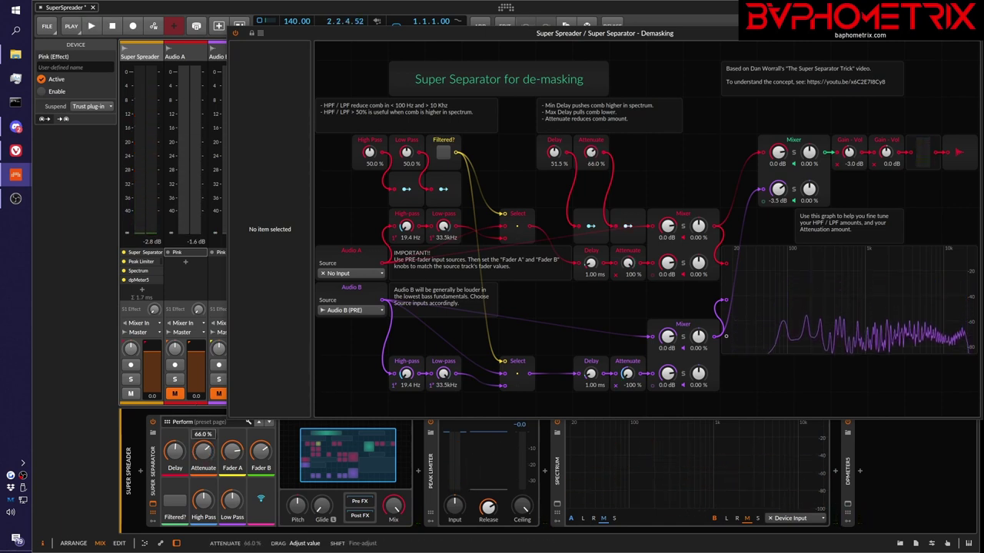
{"action": "left_click_drag", "start_coordinate": [203, 450], "coordinate": [202, 453]}
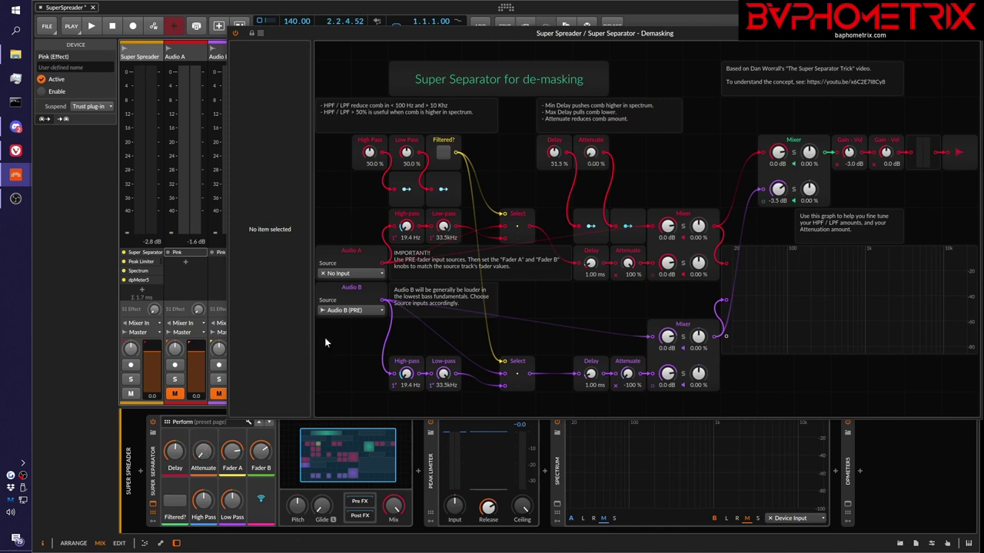
- Keep Audio B's source as Audio B (PRE) and set Audio A's source to Audio A (PRE)
{"action": "left_click", "coordinate": [361, 310]}
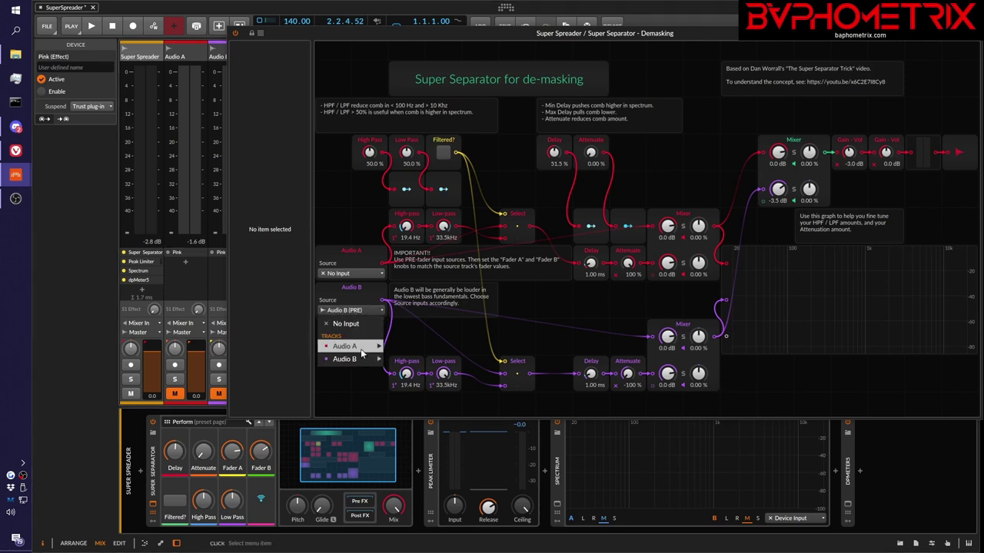
{"action": "mouse_move", "coordinate": [364, 361]}
{"action": "left_click", "coordinate": [405, 363]}
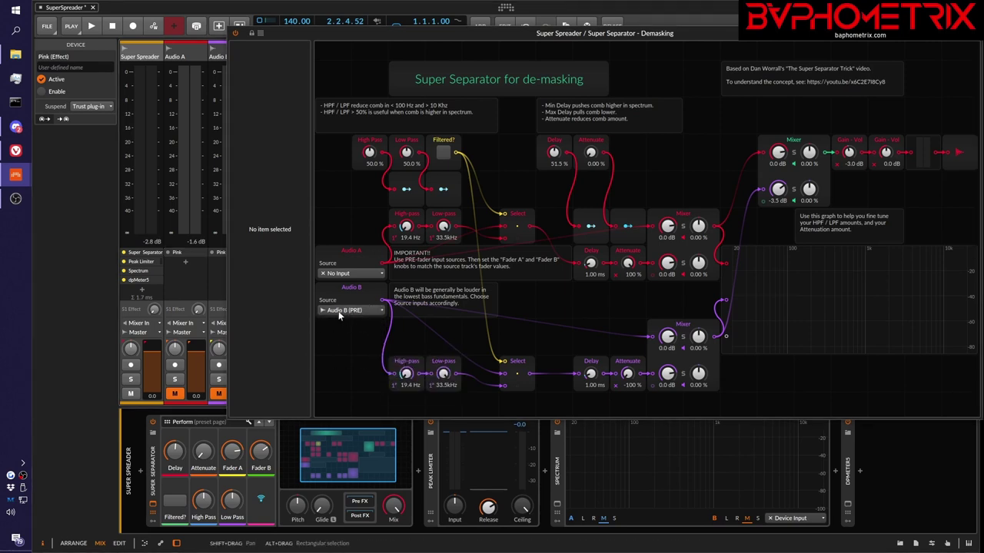
{"action": "left_click", "coordinate": [369, 274]}
{"action": "mouse_move", "coordinate": [369, 310]}
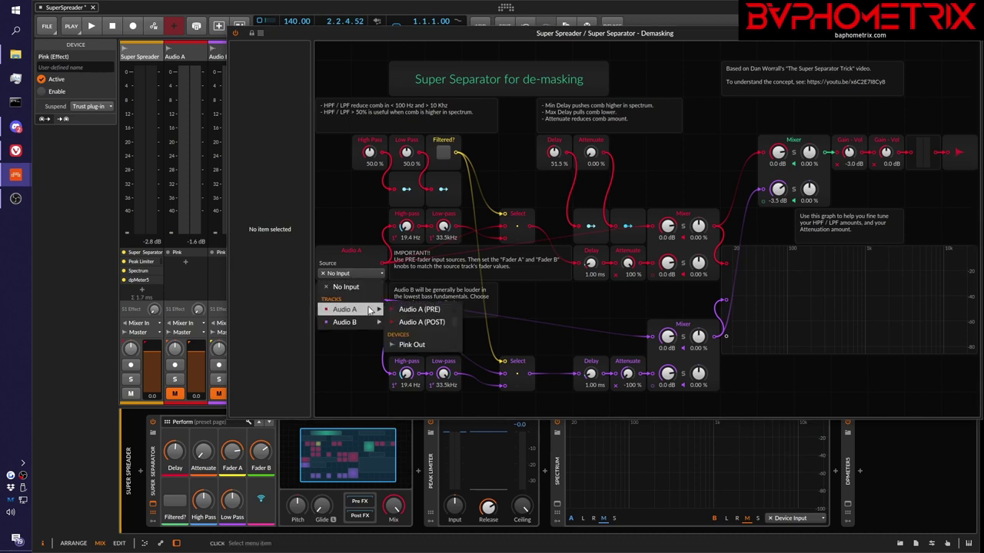
{"action": "left_click", "coordinate": [421, 309]}
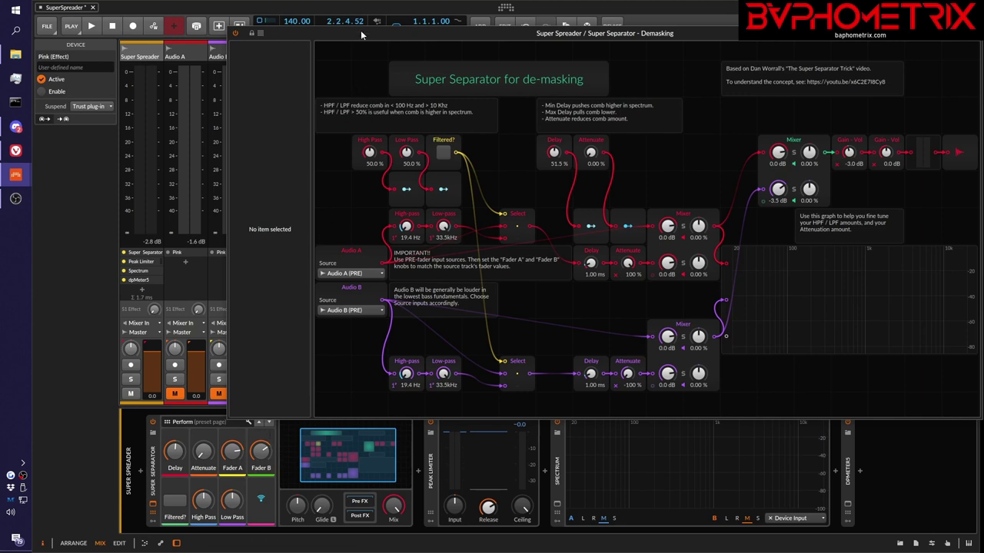
- Shift the Super Separator editor aside to check Audio B's track, then move it back
{"action": "left_click_drag", "start_coordinate": [361, 30], "coordinate": [444, 37]}
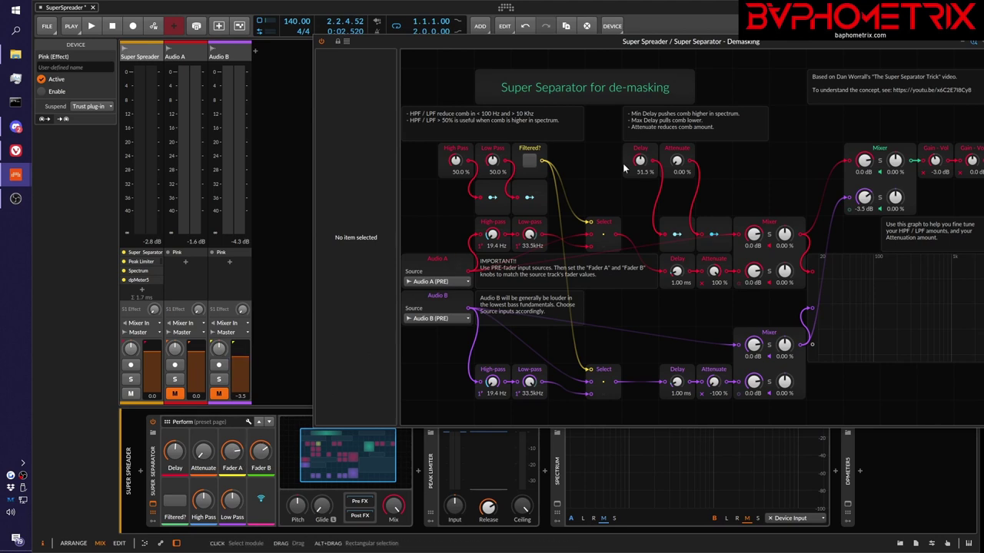
{"action": "left_click_drag", "start_coordinate": [693, 43], "coordinate": [618, 35]}
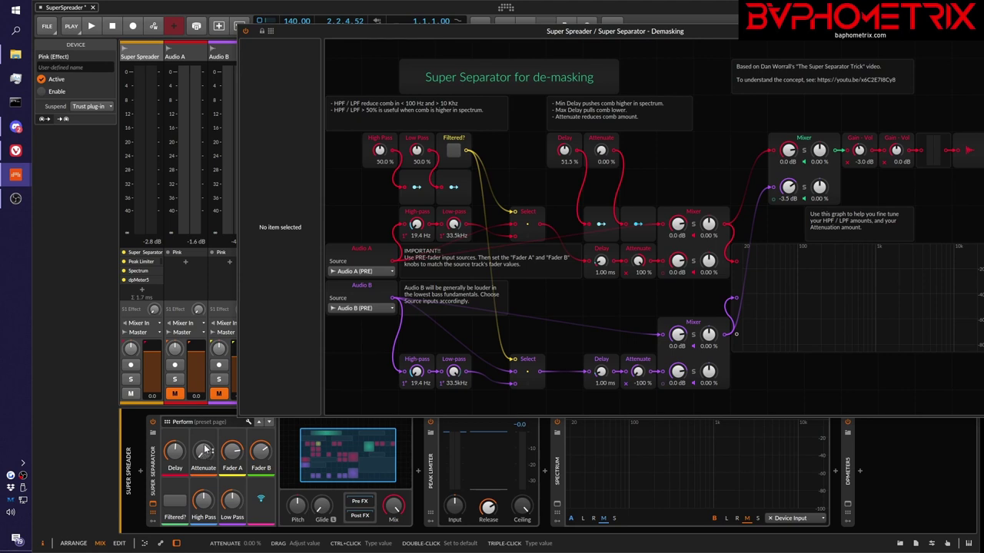
- Adjust the Attenuate knob up and down, ending back at 100 %
{"action": "left_click_drag", "start_coordinate": [205, 458], "coordinate": [206, 415]}
{"action": "left_click_drag", "start_coordinate": [205, 415], "coordinate": [205, 440]}
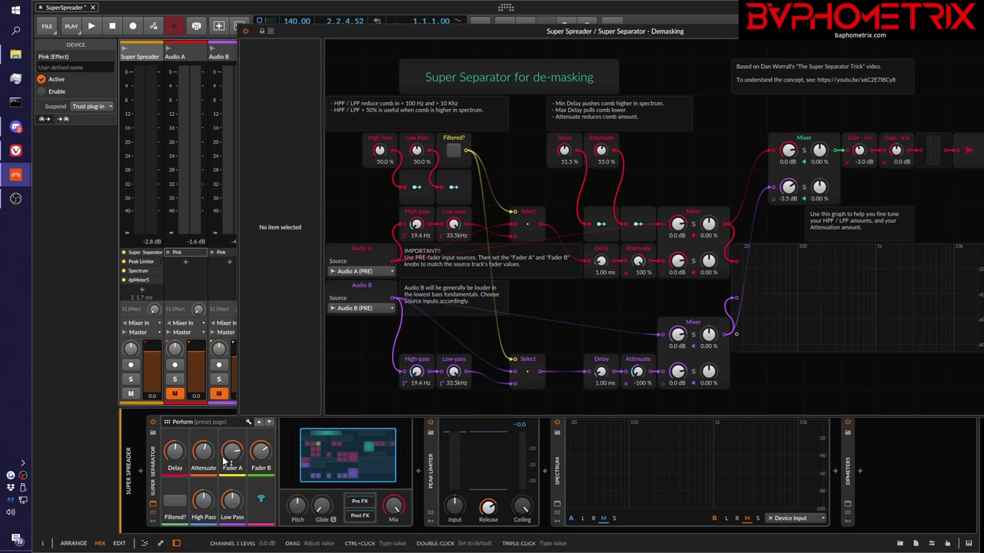
{"action": "left_click_drag", "start_coordinate": [204, 452], "coordinate": [207, 476]}
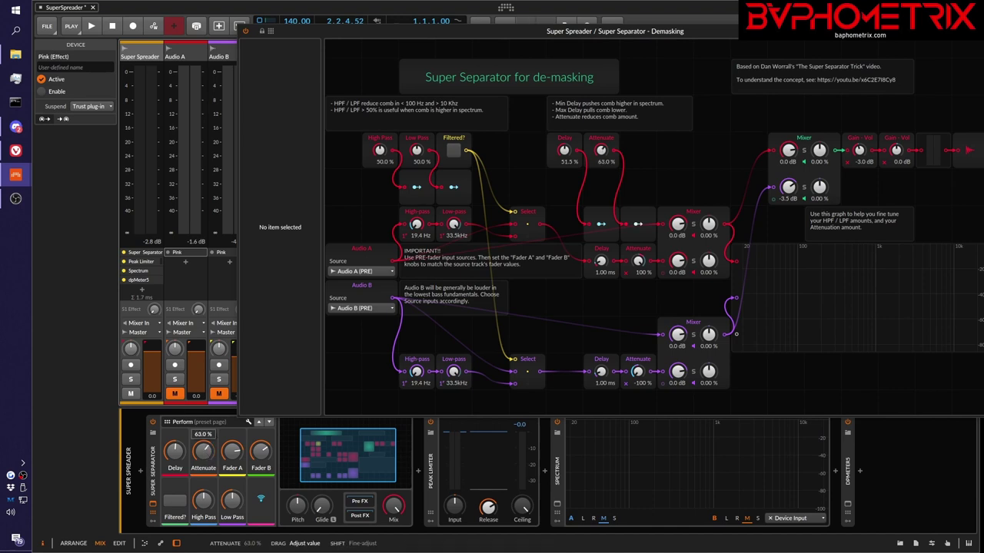
{"action": "left_click_drag", "start_coordinate": [208, 476], "coordinate": [208, 454]}
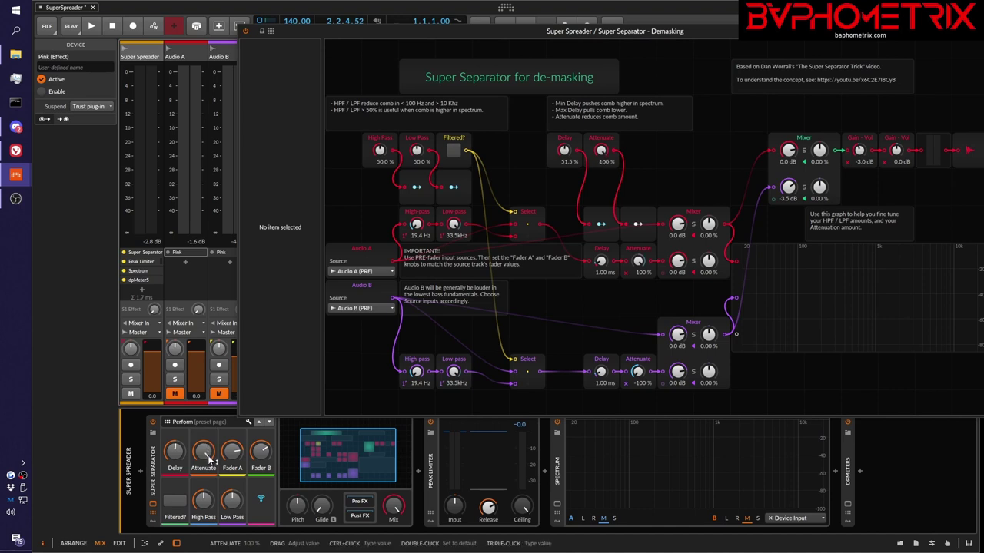
- During playback, A/B Audio A solo against the mix while lowering Attenuate to about 69 %
{"action": "key", "text": "space"}
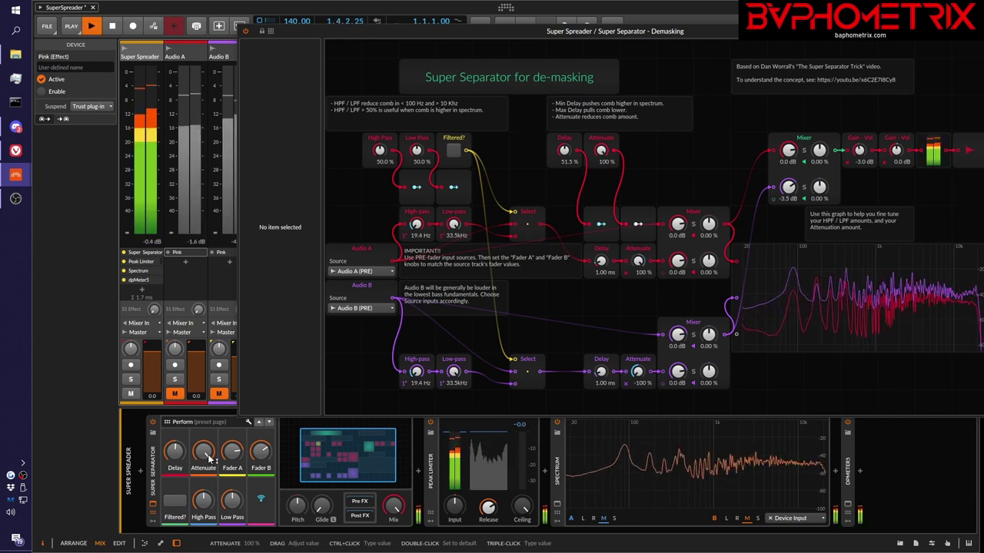
{"action": "left_click", "coordinate": [177, 378]}
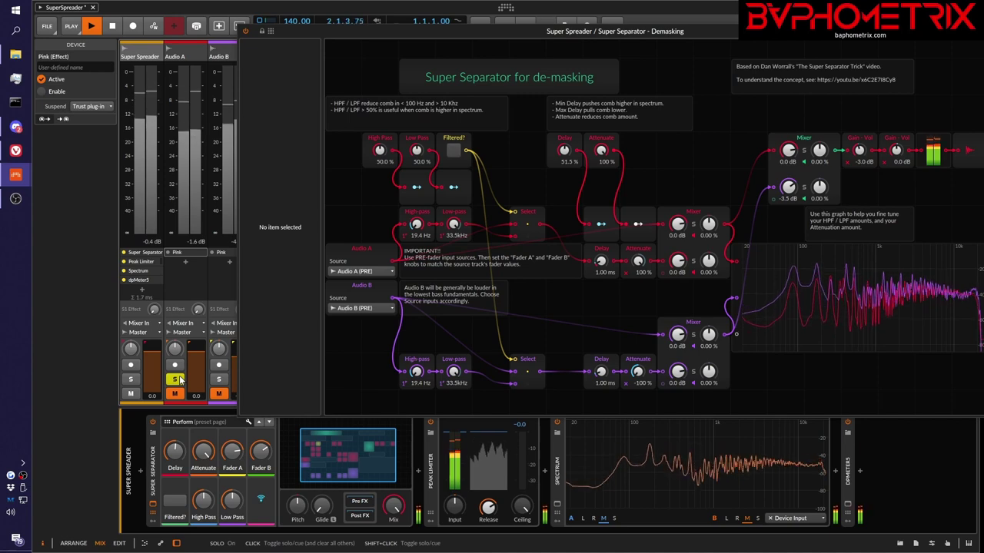
{"action": "left_click", "coordinate": [176, 379]}
{"action": "left_click_drag", "start_coordinate": [203, 451], "coordinate": [203, 472]}
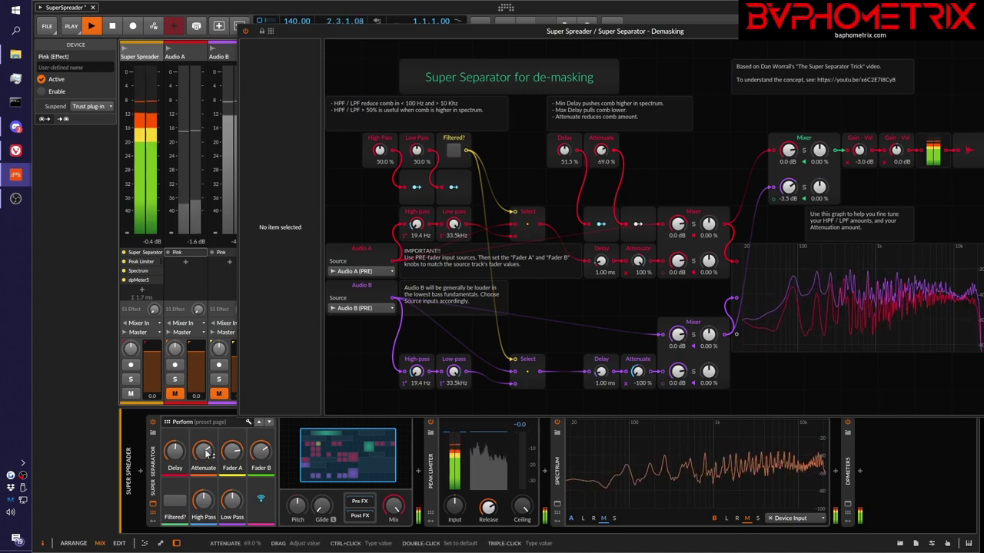
{"action": "left_click", "coordinate": [175, 379]}
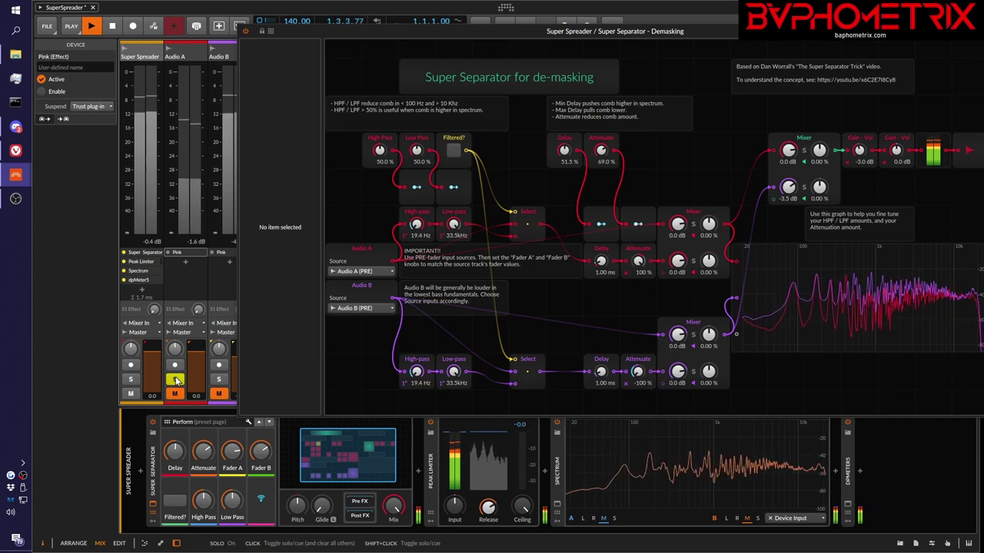
{"action": "left_click", "coordinate": [176, 380]}
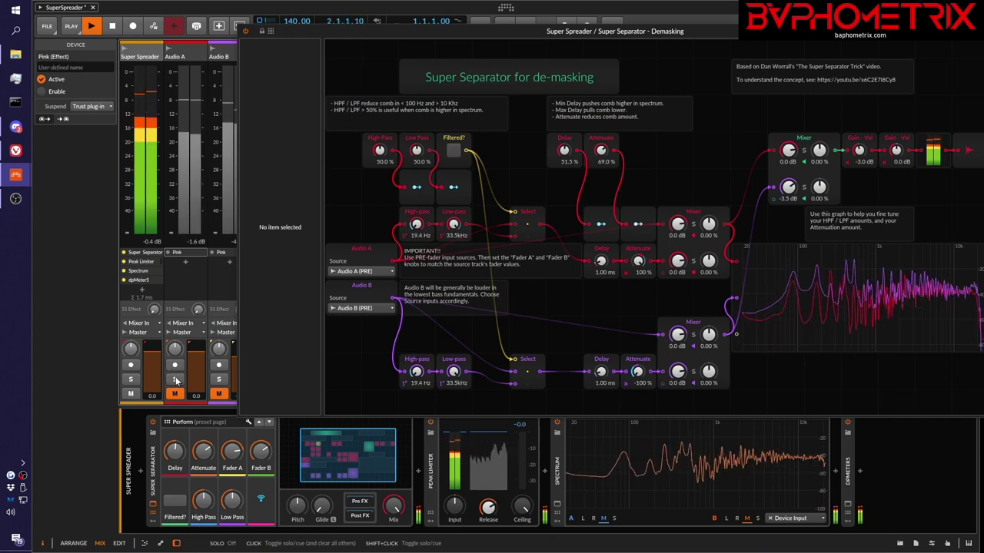
{"action": "left_click", "coordinate": [176, 380]}
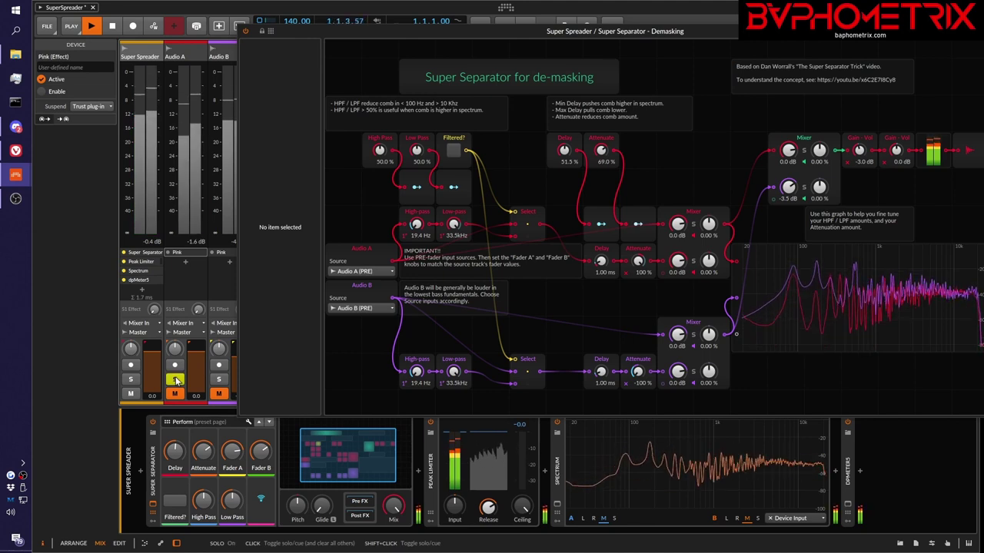
{"action": "left_click", "coordinate": [176, 380]}
{"action": "key", "text": "space"}
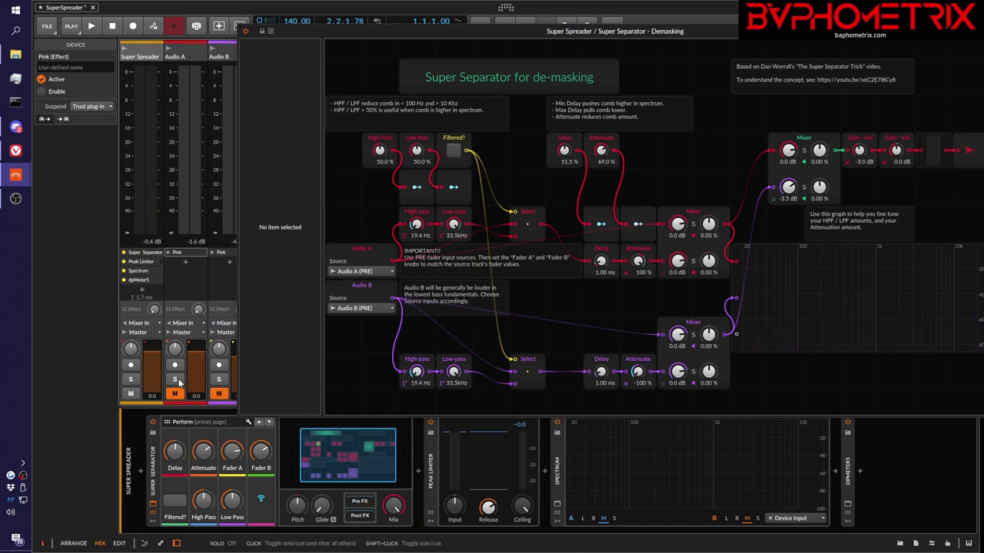
- Play again and compare Audio A alone against the full mix
{"action": "key", "text": "space"}
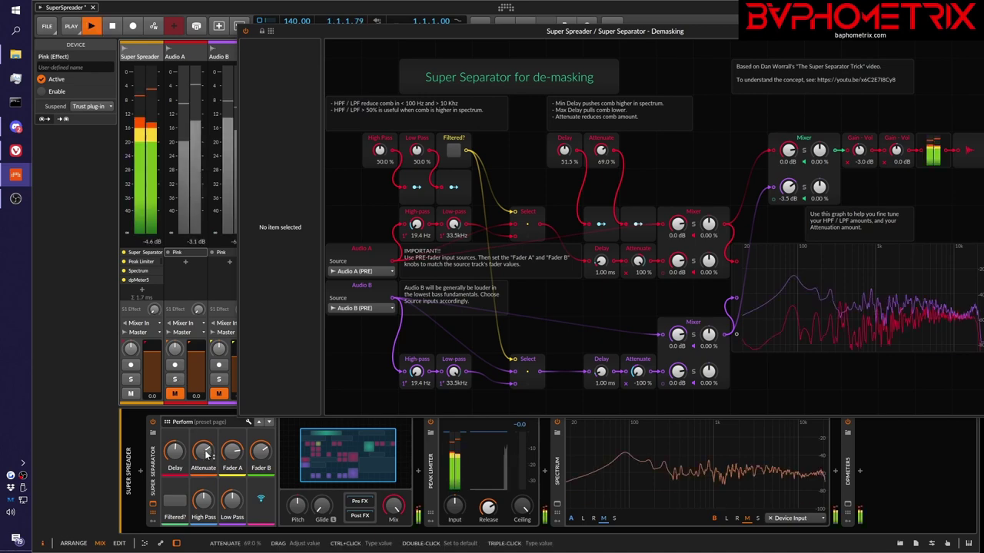
{"action": "left_click", "coordinate": [176, 380]}
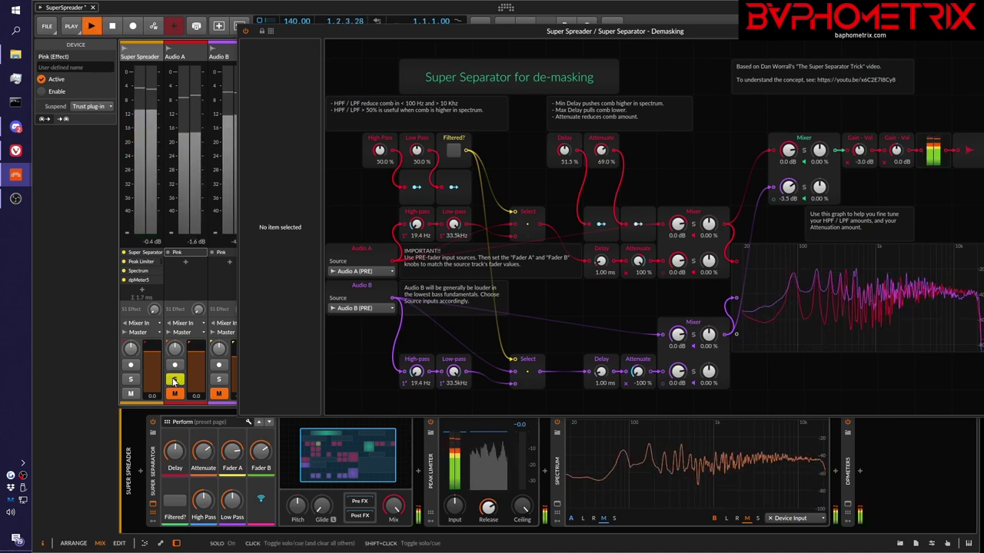
{"action": "left_click", "coordinate": [175, 380]}
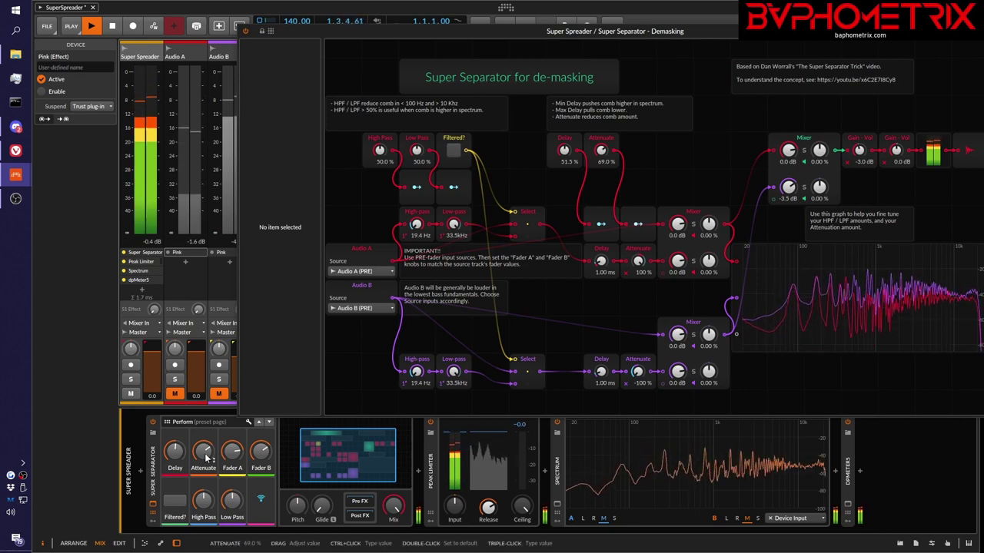
{"action": "key", "text": "space"}
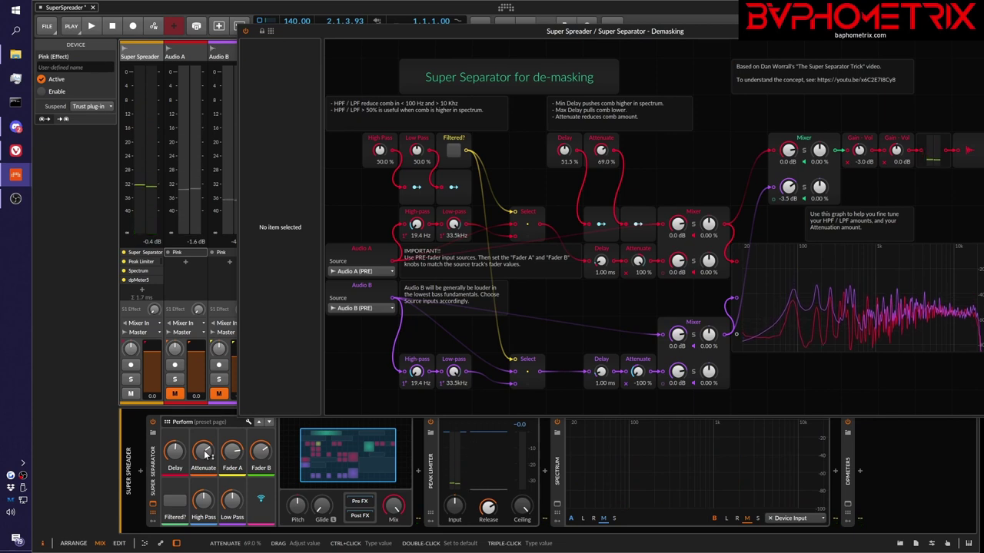
- Raise Attenuate to 100 % and compare Audio A solo against the mix during playback
{"action": "left_click_drag", "start_coordinate": [206, 455], "coordinate": [206, 434]}
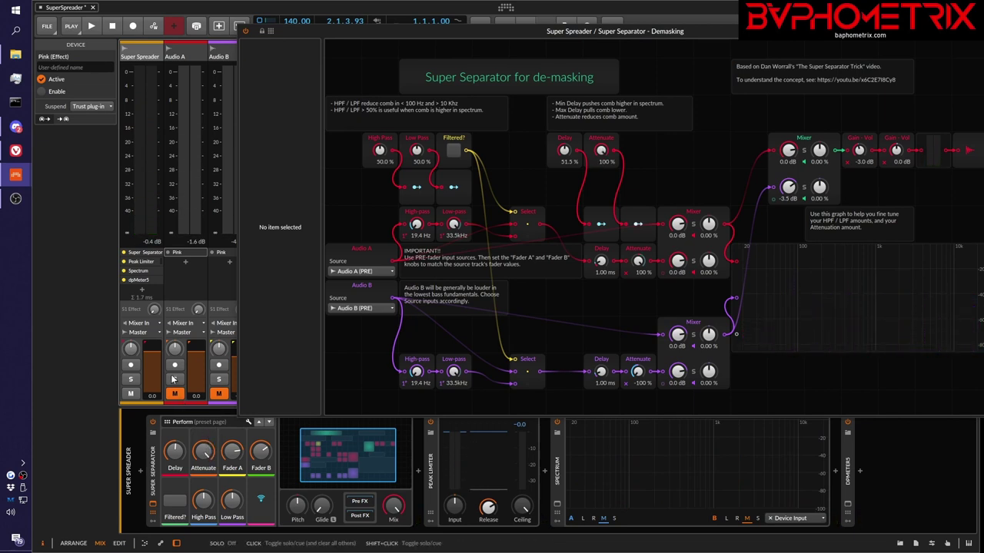
{"action": "key", "text": "space"}
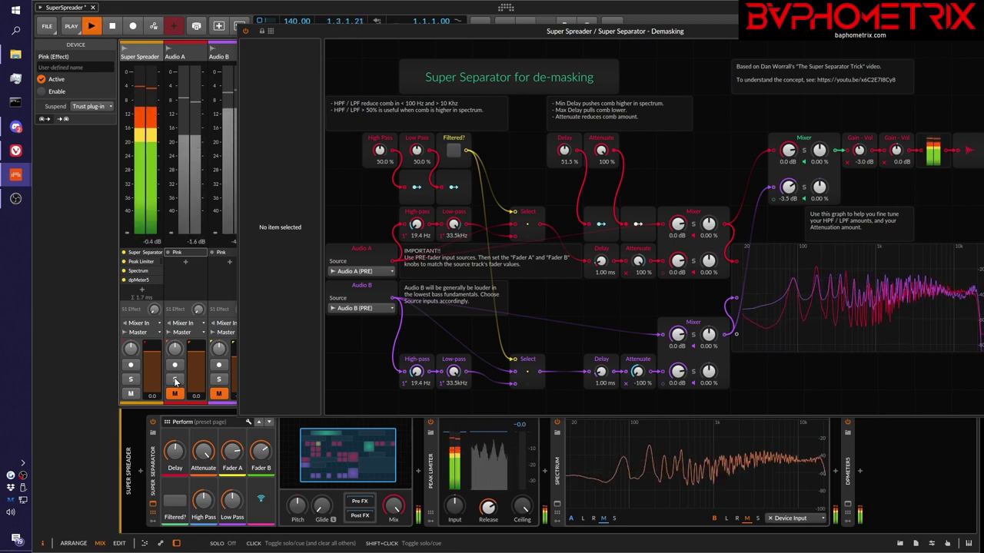
{"action": "left_click", "coordinate": [175, 380]}
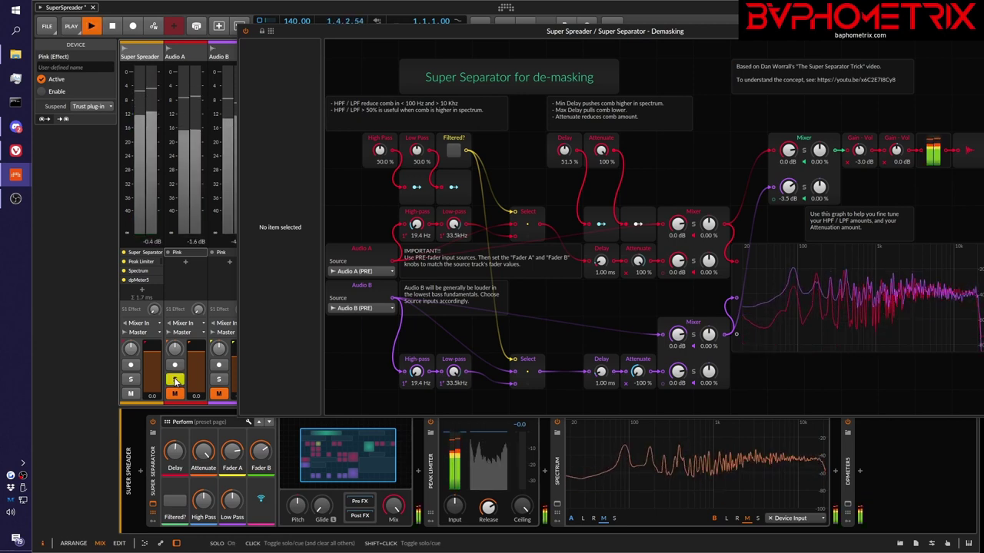
{"action": "left_click", "coordinate": [176, 380]}
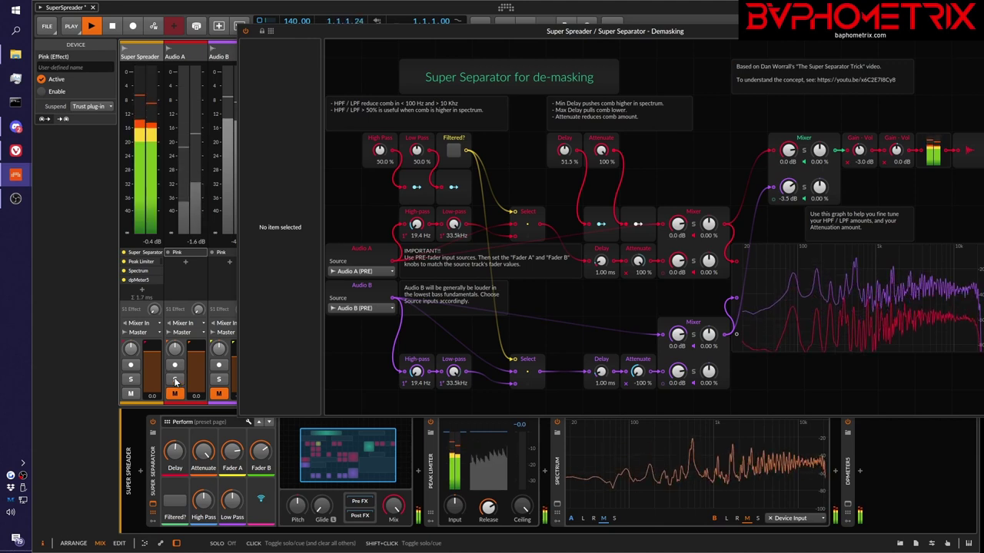
{"action": "key", "text": "space"}
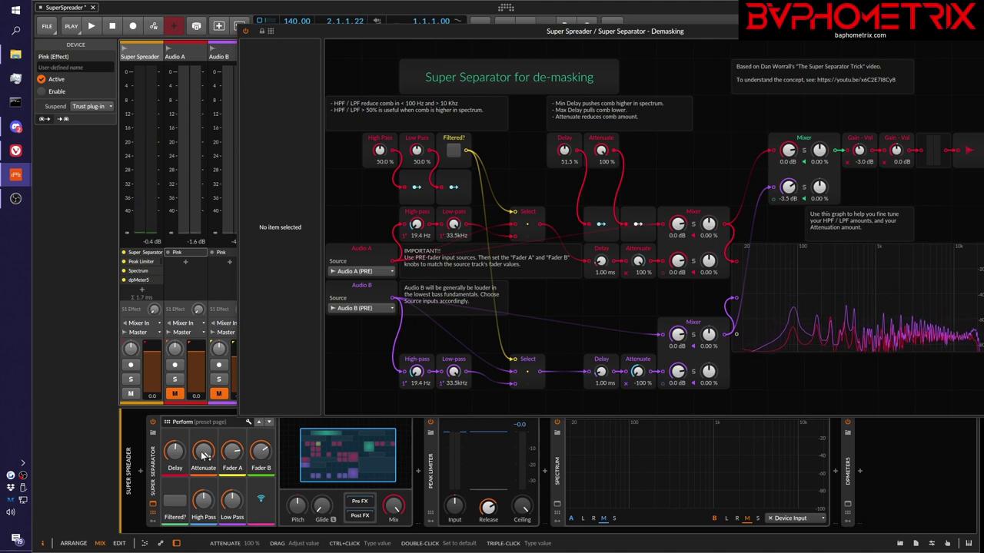
- Lower Attenuate from 100 % and compare Audio A solo against the full mix again
{"action": "left_click_drag", "start_coordinate": [206, 454], "coordinate": [206, 467]}
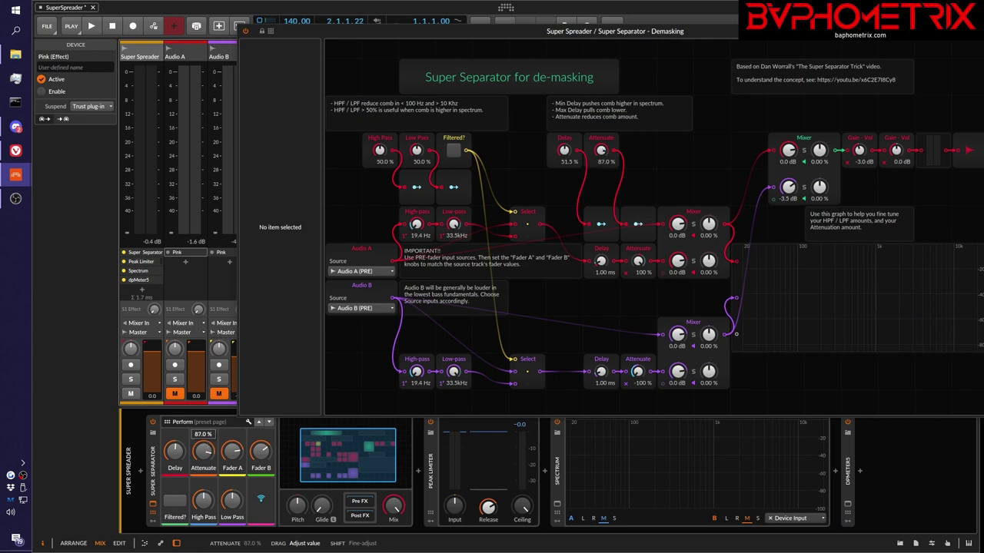
{"action": "left_click", "coordinate": [176, 379]}
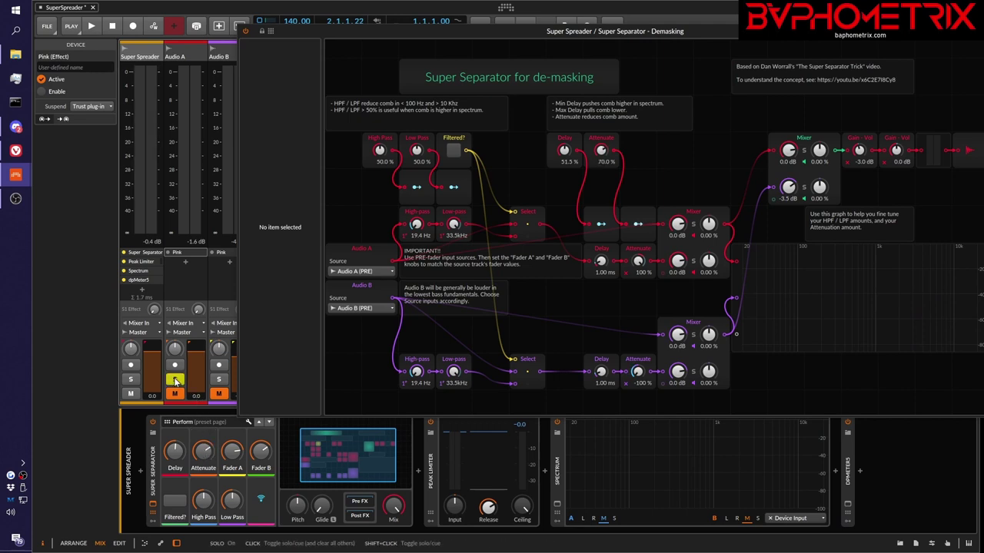
{"action": "key", "text": "space"}
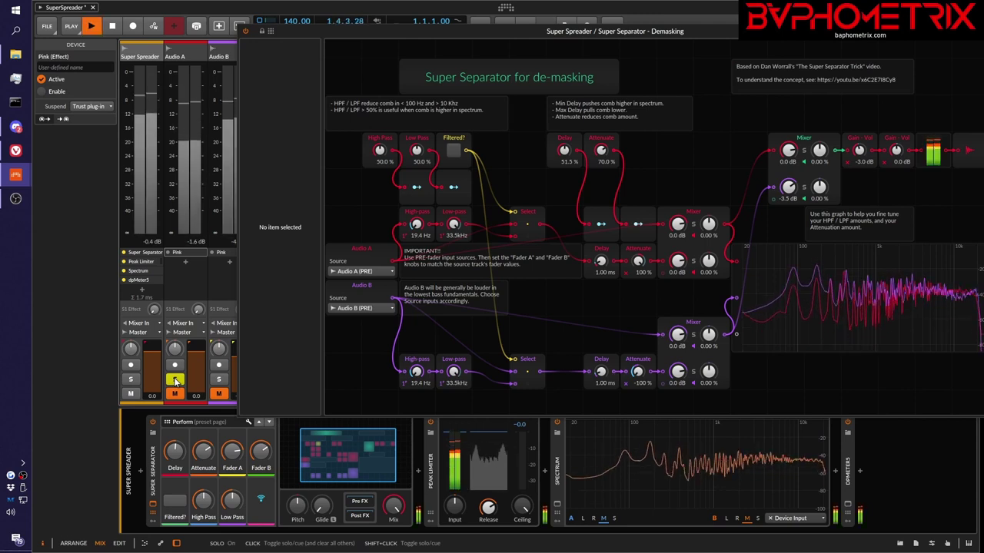
{"action": "left_click", "coordinate": [175, 379]}
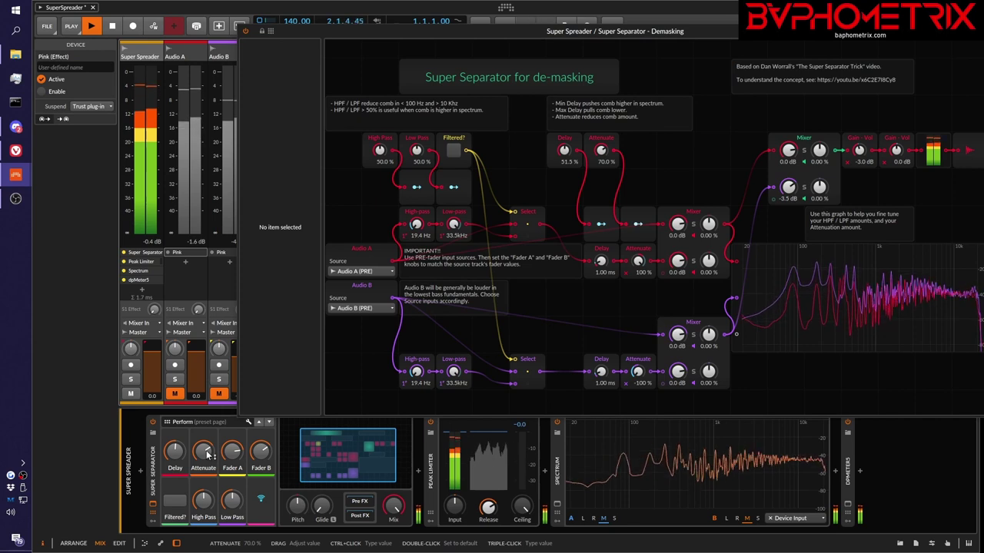
- Lower Attenuate to 49 % and restart playback from the beginning
{"action": "left_click_drag", "start_coordinate": [206, 455], "coordinate": [207, 471]}
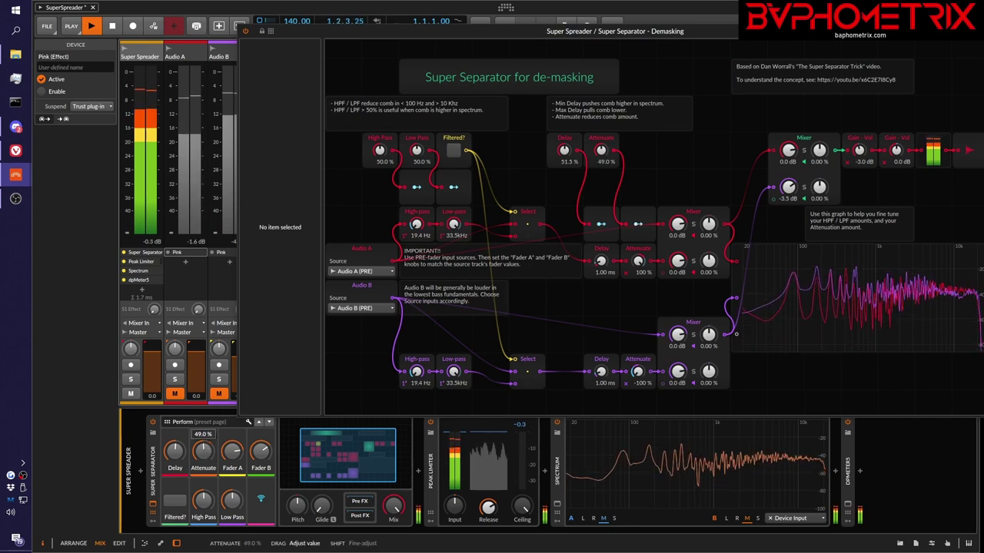
{"action": "key", "text": "space"}
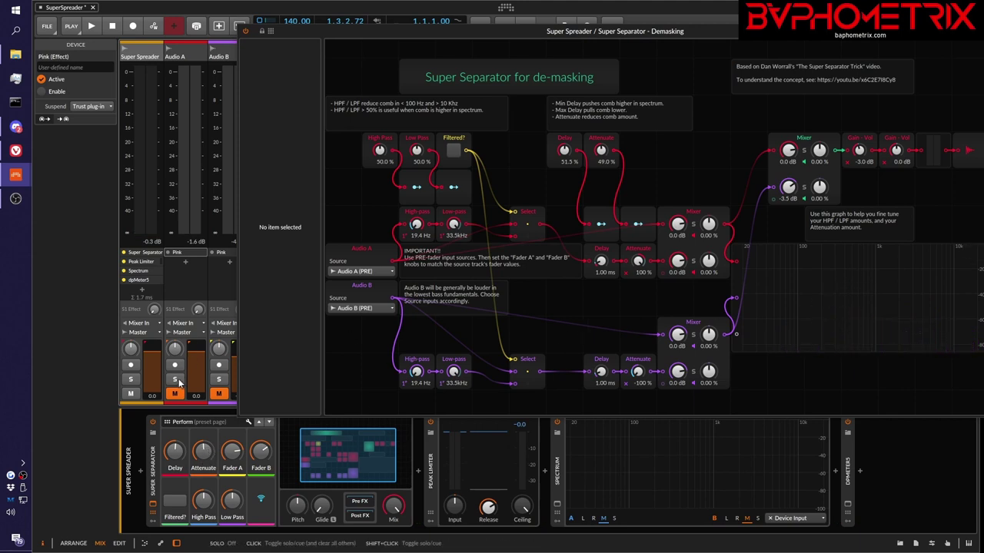
{"action": "key", "text": "space"}
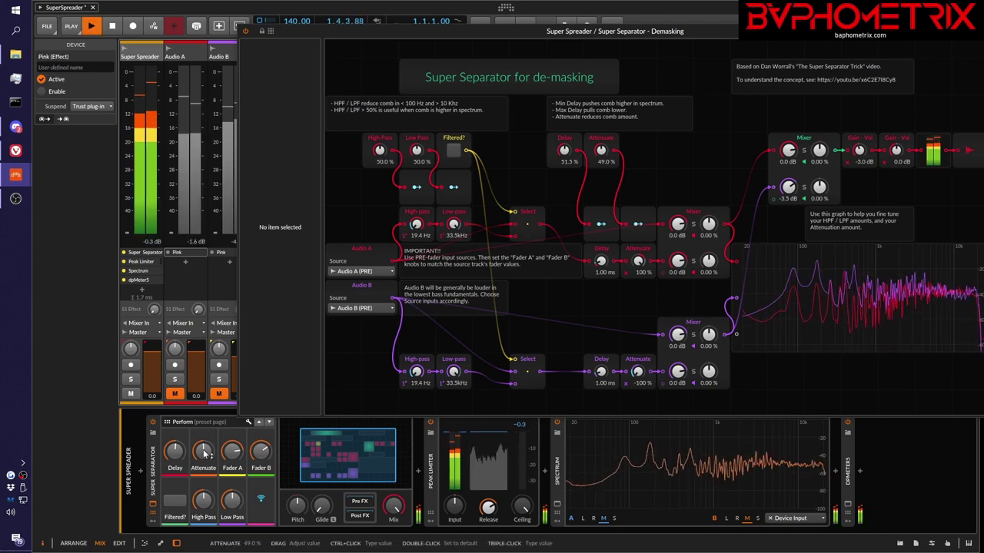
- Compare Audio A solo against the mix twice, stop, and raise Attenuate to about 65 %
{"action": "left_click", "coordinate": [176, 379]}
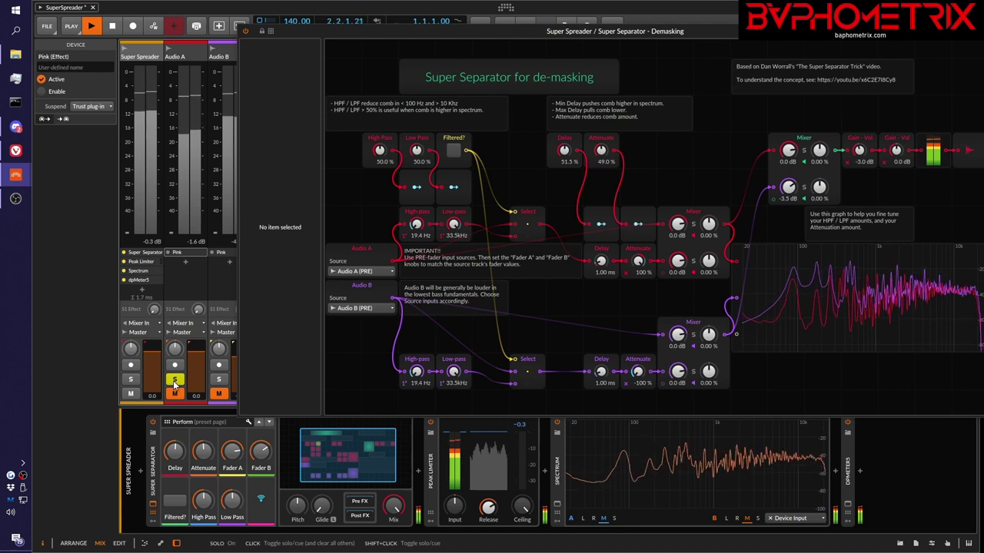
{"action": "left_click", "coordinate": [174, 380]}
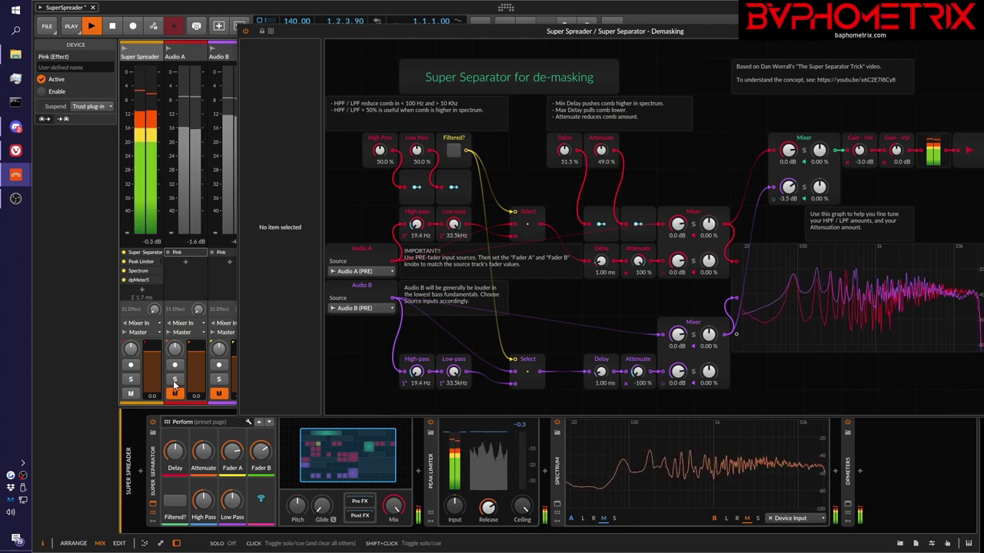
{"action": "left_click", "coordinate": [174, 380]}
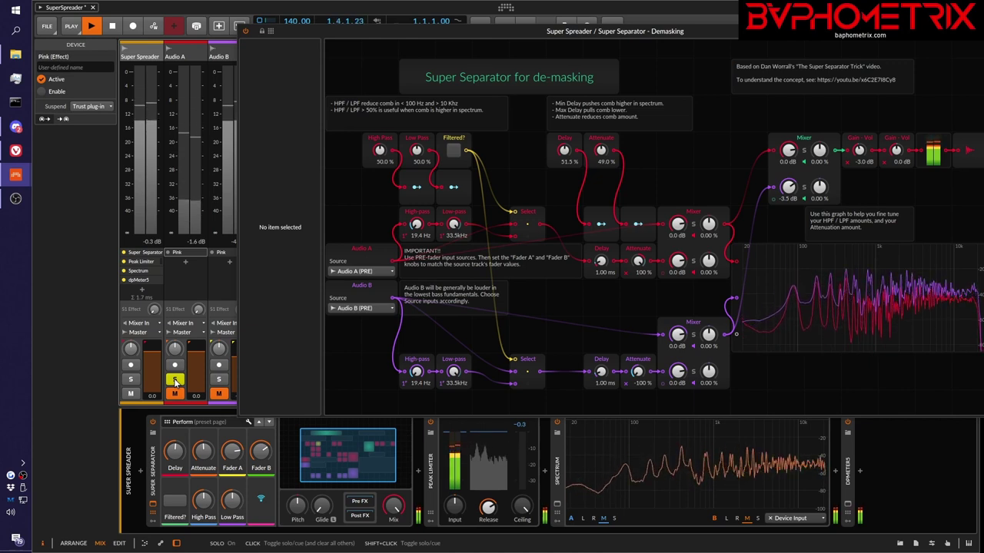
{"action": "left_click", "coordinate": [174, 379]}
{"action": "key", "text": "space"}
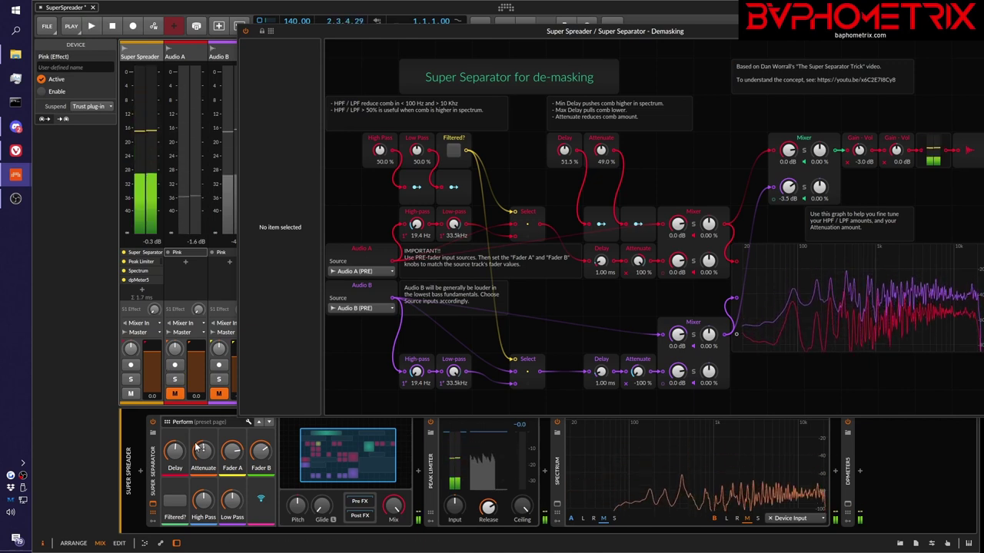
{"action": "left_click_drag", "start_coordinate": [203, 458], "coordinate": [204, 442]}
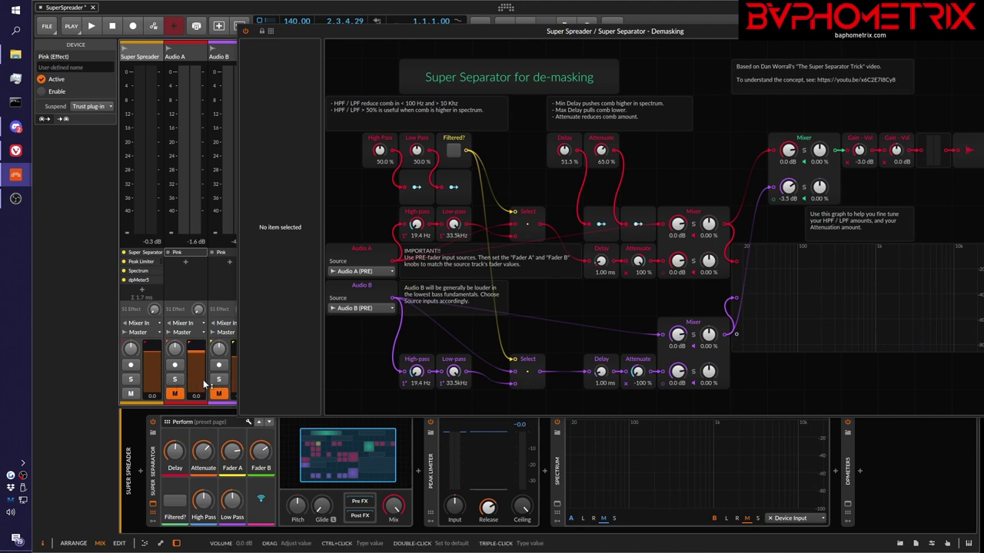
- Restart playback and toggle Audio A's solo to compare it against the full mix
{"action": "left_click", "coordinate": [175, 379]}
{"action": "key", "text": "space"}
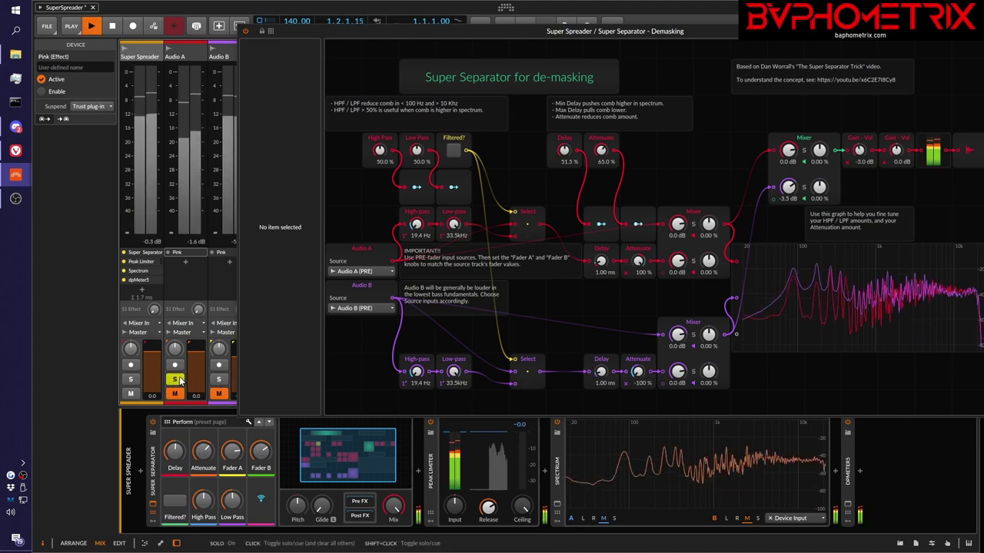
{"action": "key", "text": "space"}
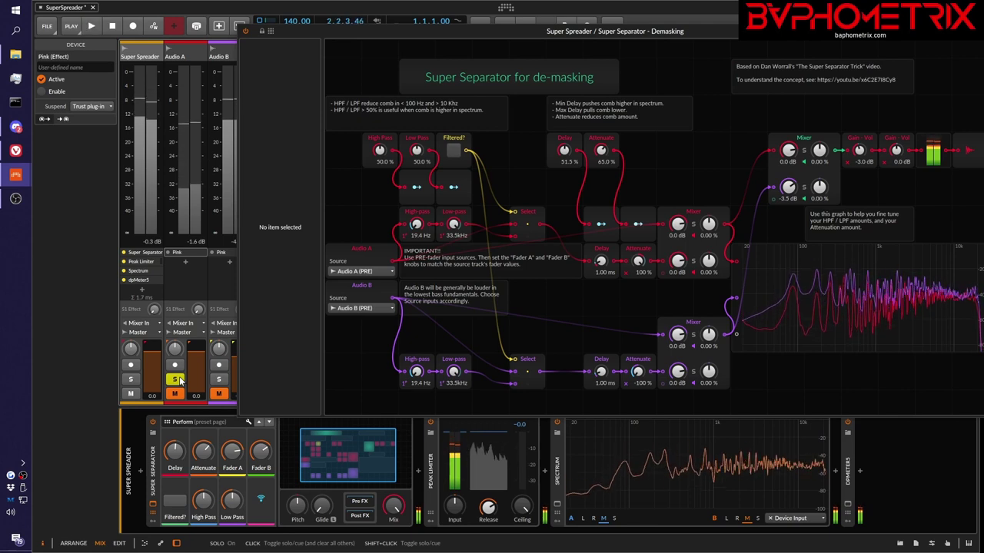
{"action": "key", "text": "space"}
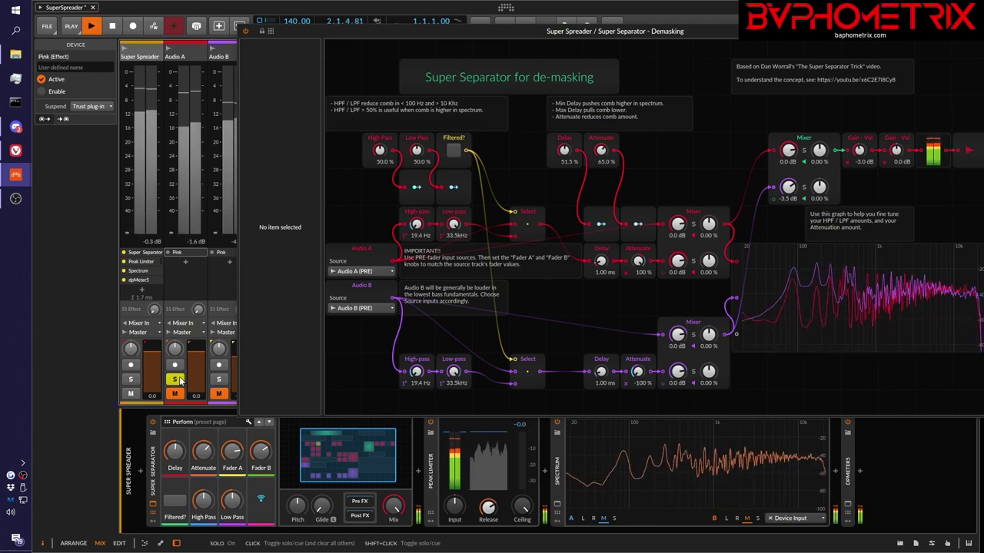
{"action": "left_click", "coordinate": [176, 380]}
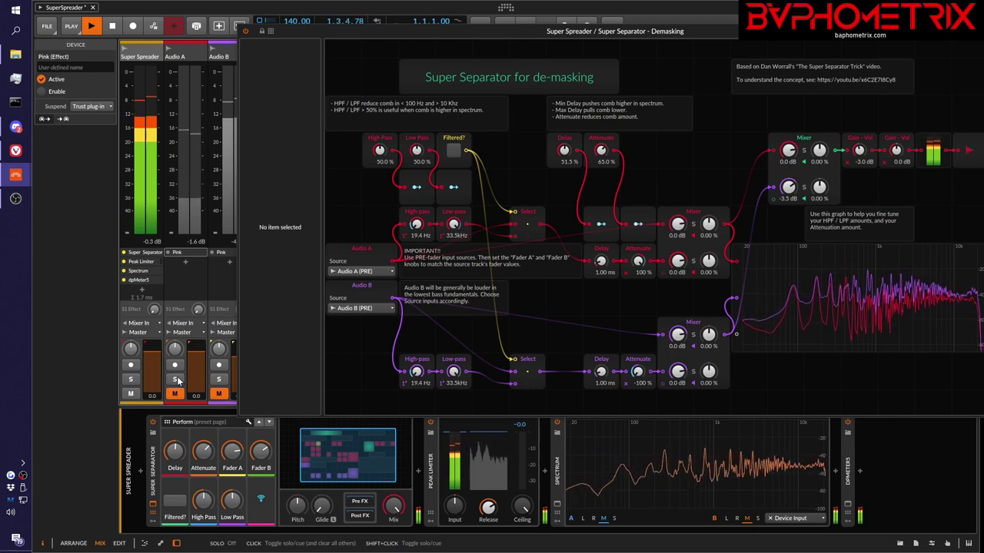
{"action": "left_click", "coordinate": [176, 379]}
{"action": "left_click", "coordinate": [176, 379]}
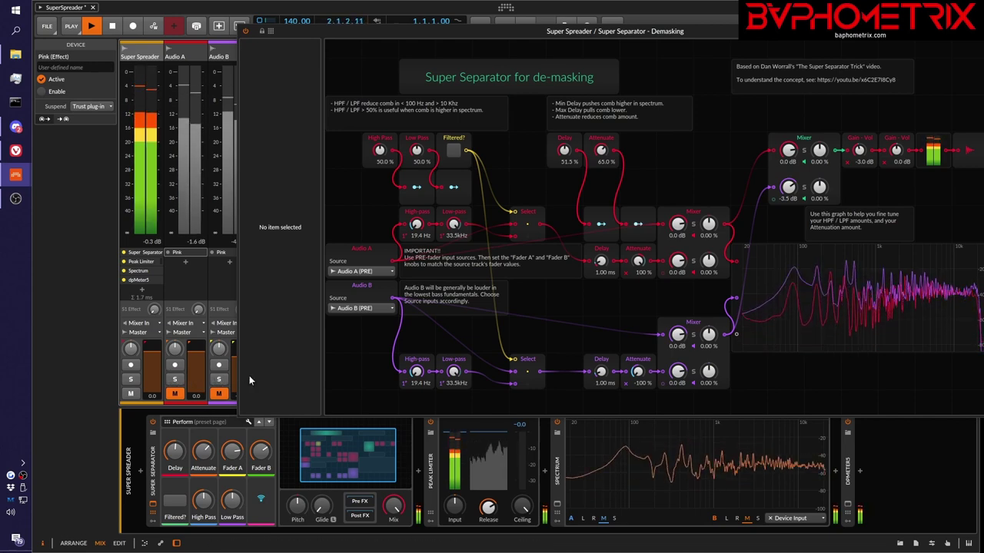
- Toggle Audio B's solo on and off twice, then stop playback with nothing soloed
{"action": "left_click", "coordinate": [219, 380]}
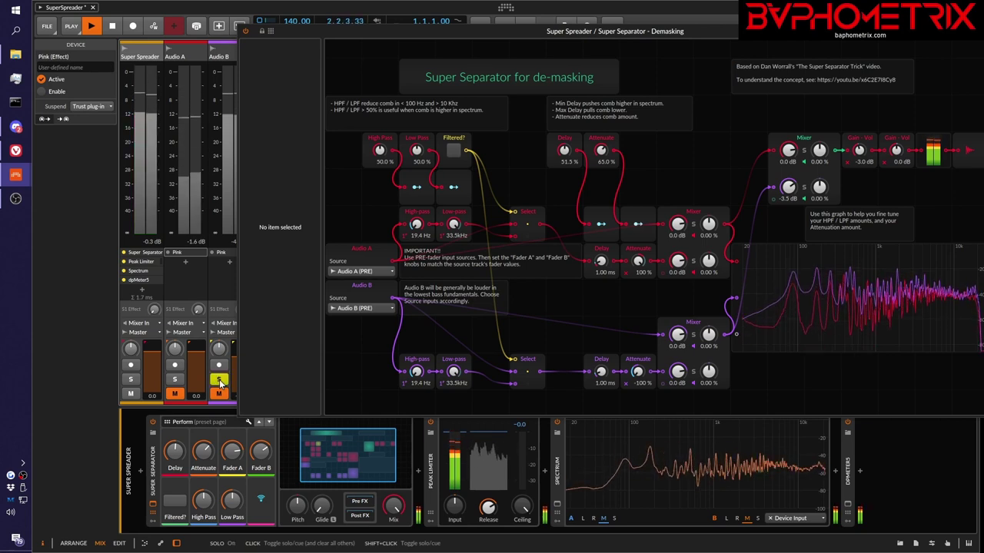
{"action": "left_click", "coordinate": [219, 380]}
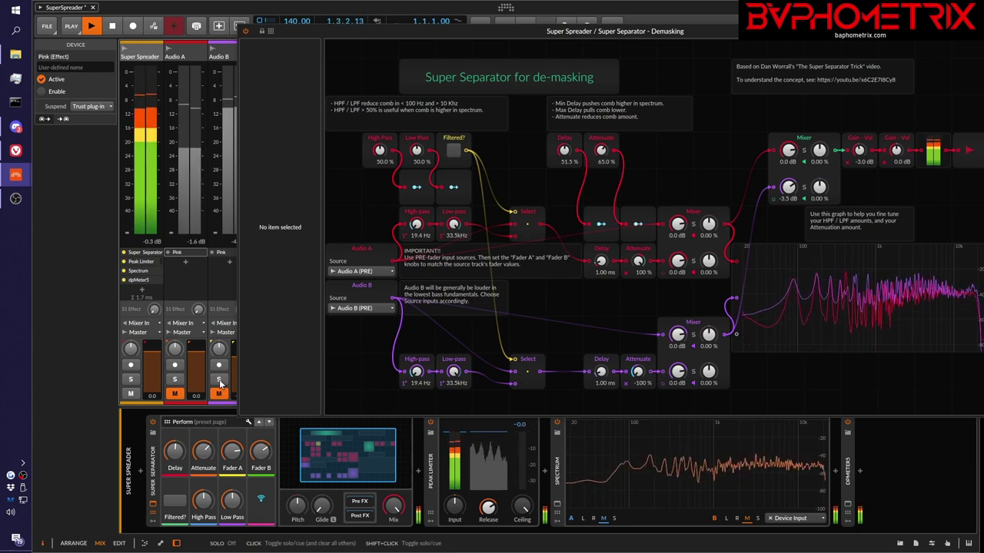
{"action": "left_click", "coordinate": [219, 380]}
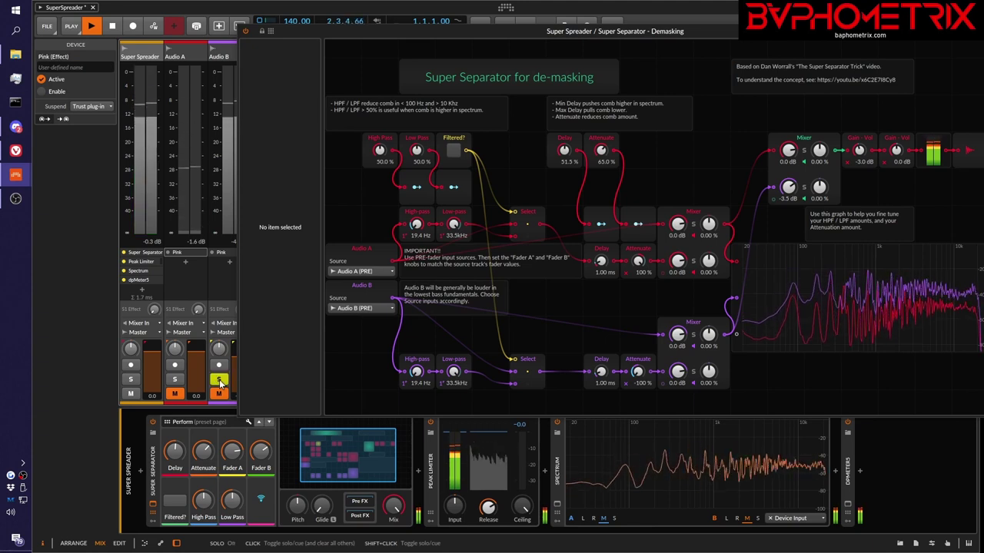
{"action": "left_click", "coordinate": [219, 379]}
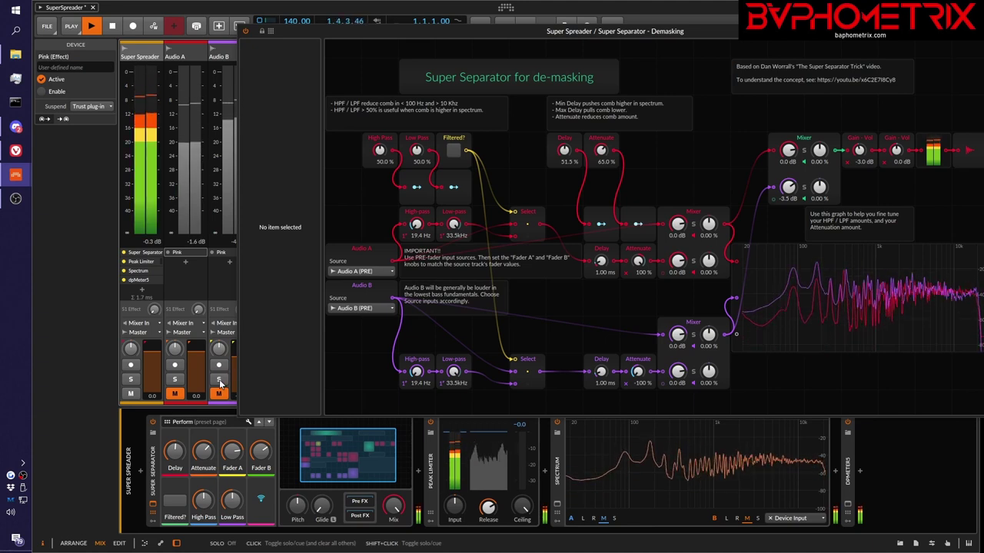
{"action": "key", "text": "space"}
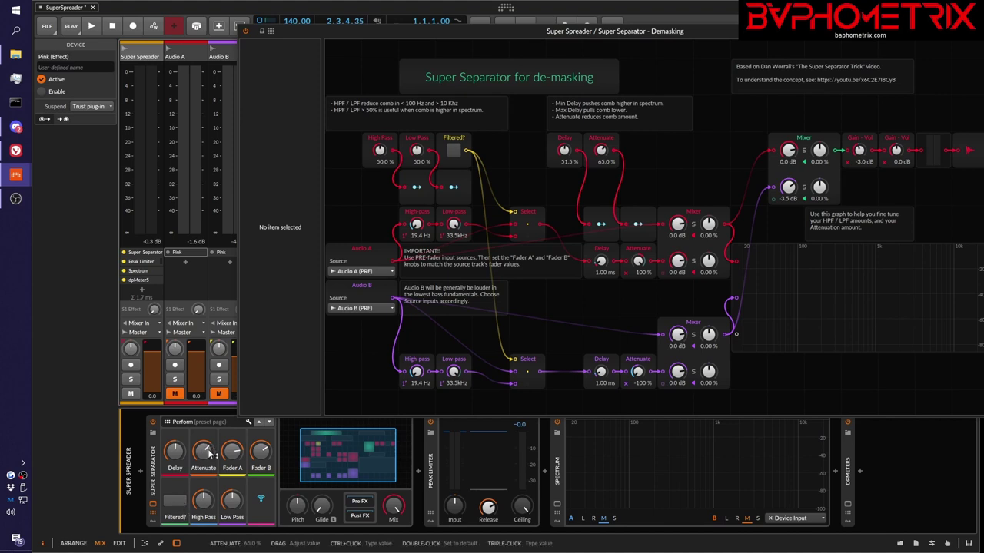
- While playing, sweep Attenuate between 0 % and about 63 %, finishing at 67 %
{"action": "key", "text": "space"}
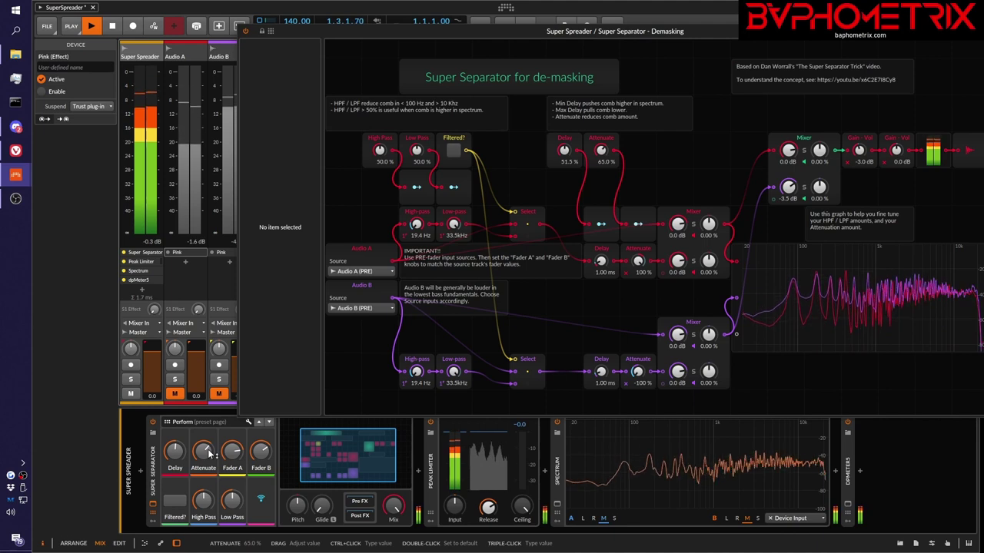
{"action": "left_click_drag", "start_coordinate": [209, 455], "coordinate": [209, 495]}
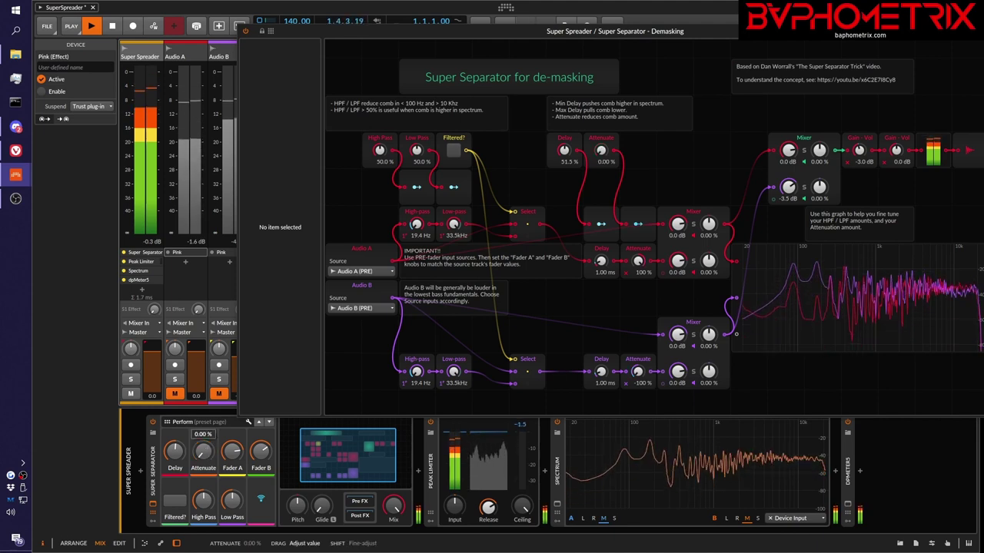
{"action": "left_click_drag", "start_coordinate": [209, 495], "coordinate": [209, 456]}
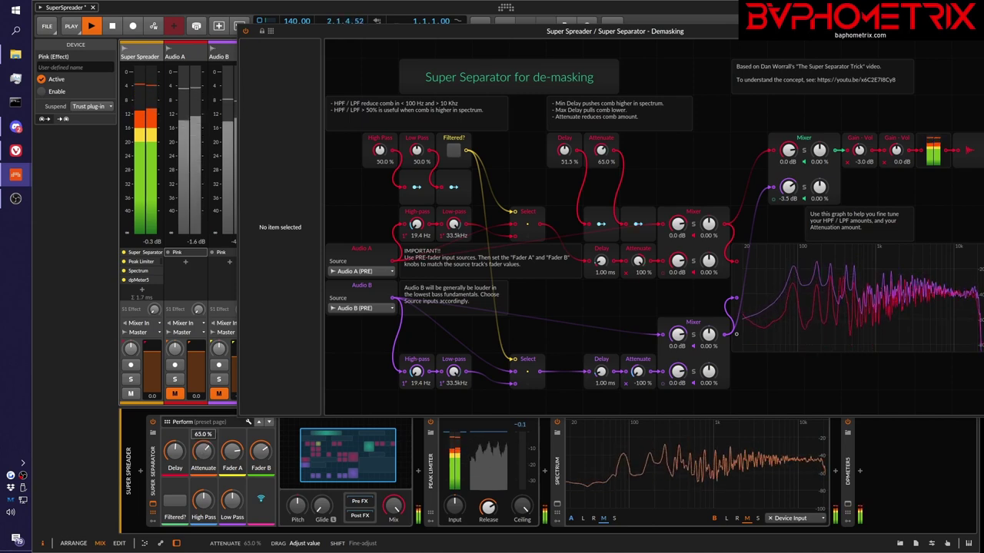
{"action": "double_click", "coordinate": [203, 452]}
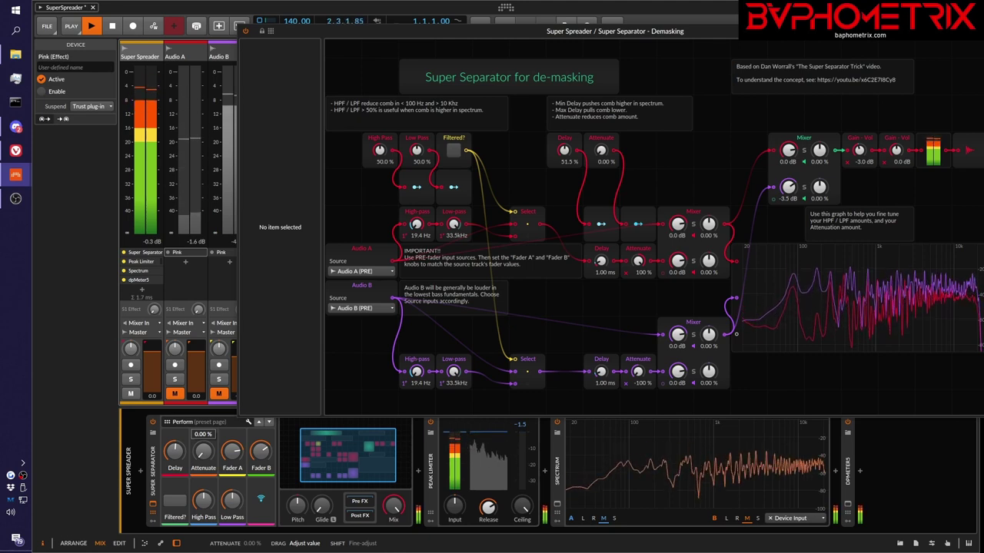
{"action": "left_click_drag", "start_coordinate": [203, 452], "coordinate": [203, 413]}
- Stop playback, set Audio B's source to No Input, then play and stop to check
{"action": "key", "text": "space"}
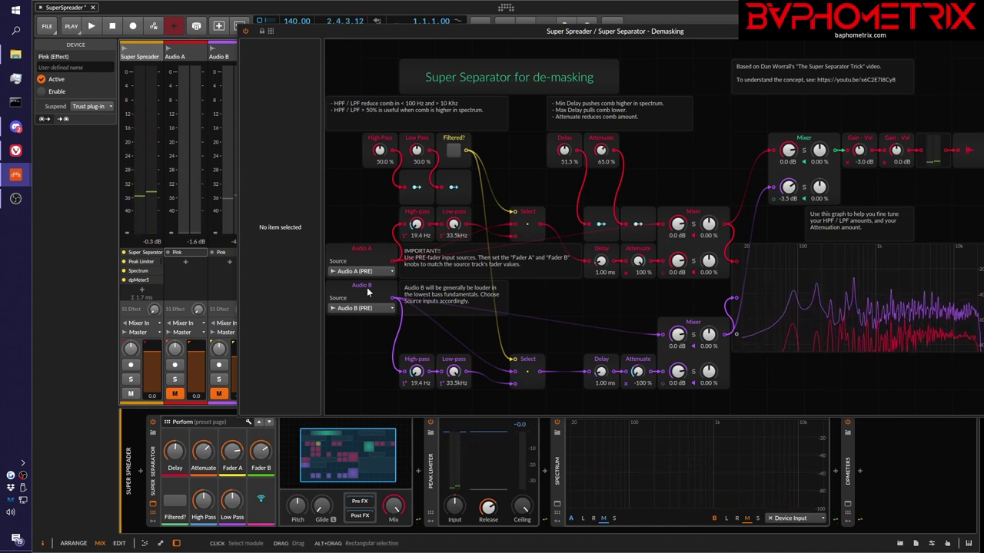
{"action": "left_click", "coordinate": [382, 307]}
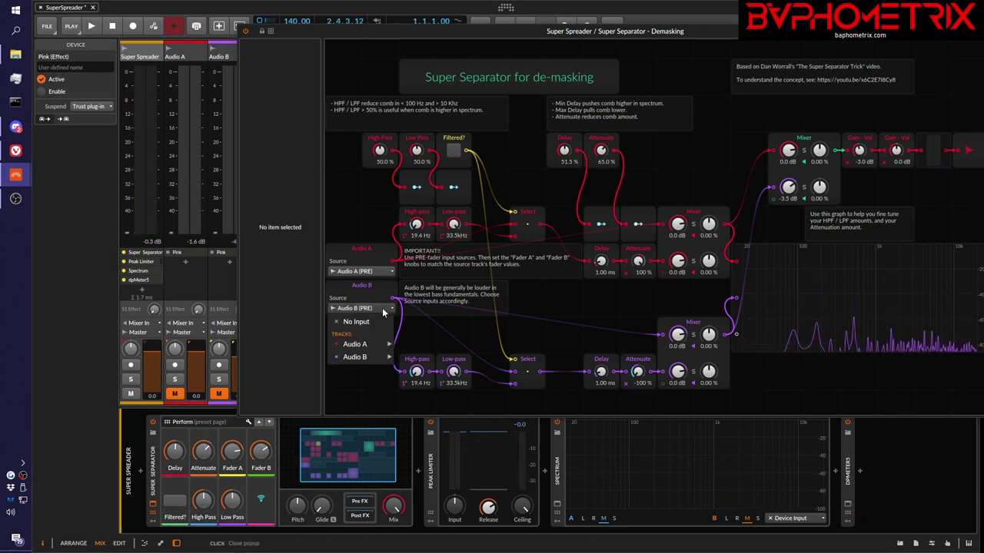
{"action": "mouse_move", "coordinate": [370, 346]}
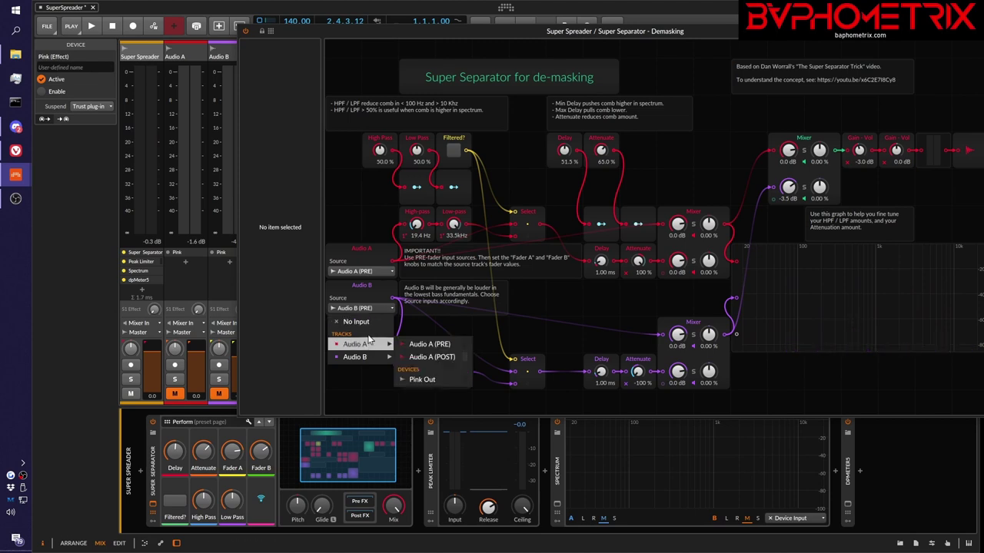
{"action": "left_click", "coordinate": [369, 321]}
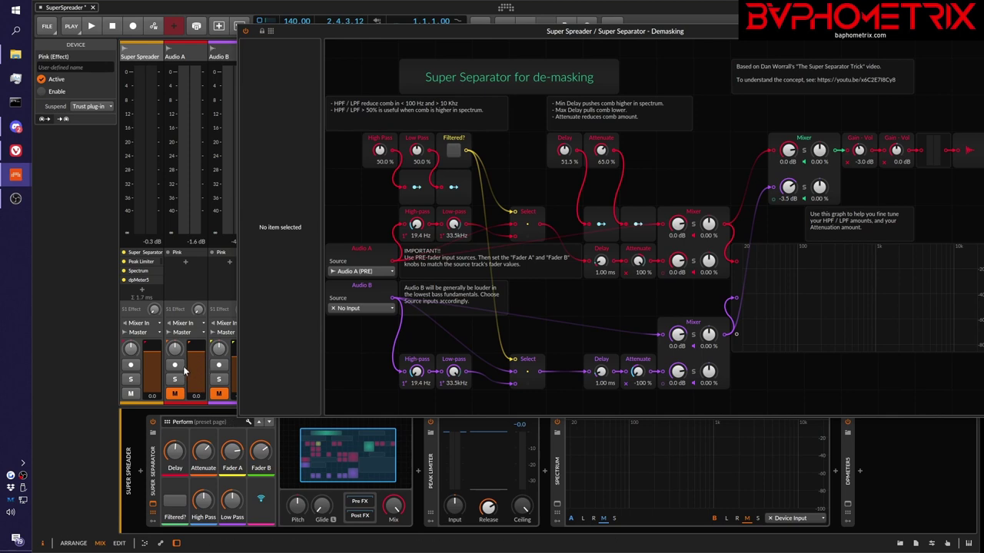
{"action": "key", "text": "space"}
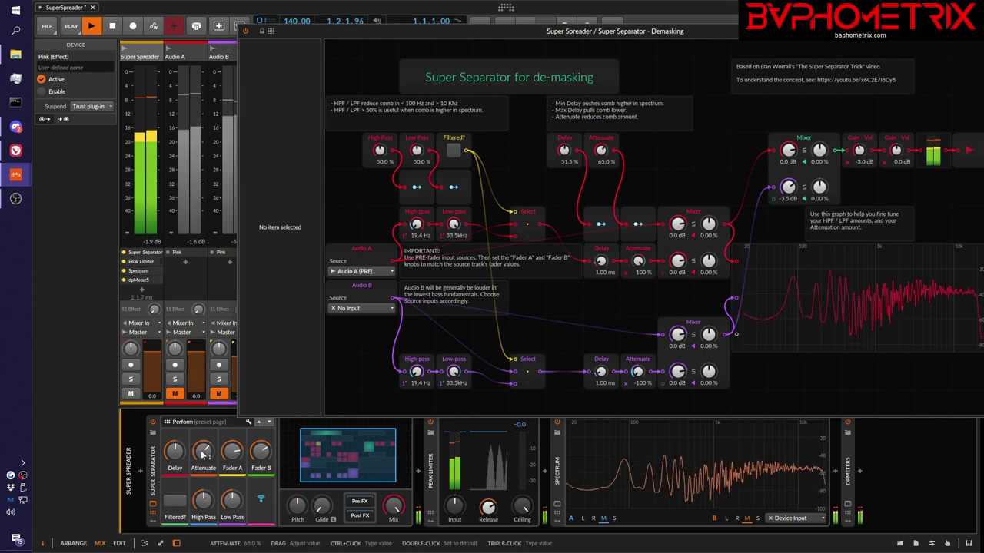
{"action": "key", "text": "space"}
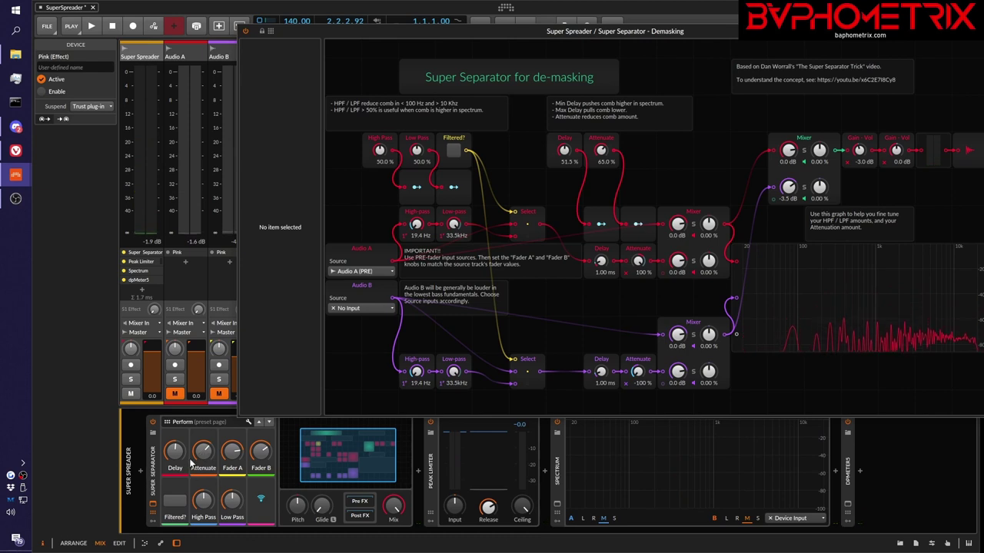
{"action": "key", "text": "space"}
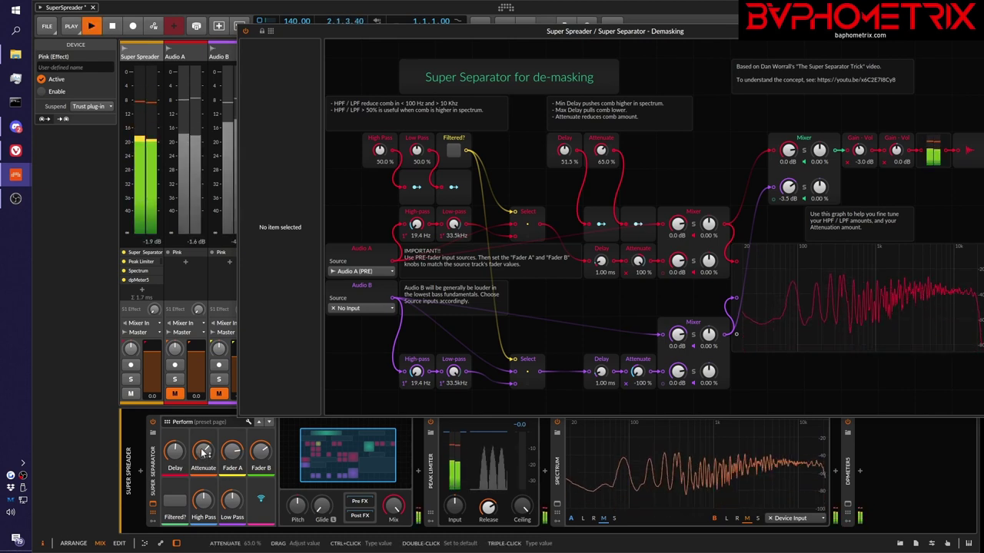
{"action": "key", "text": "space"}
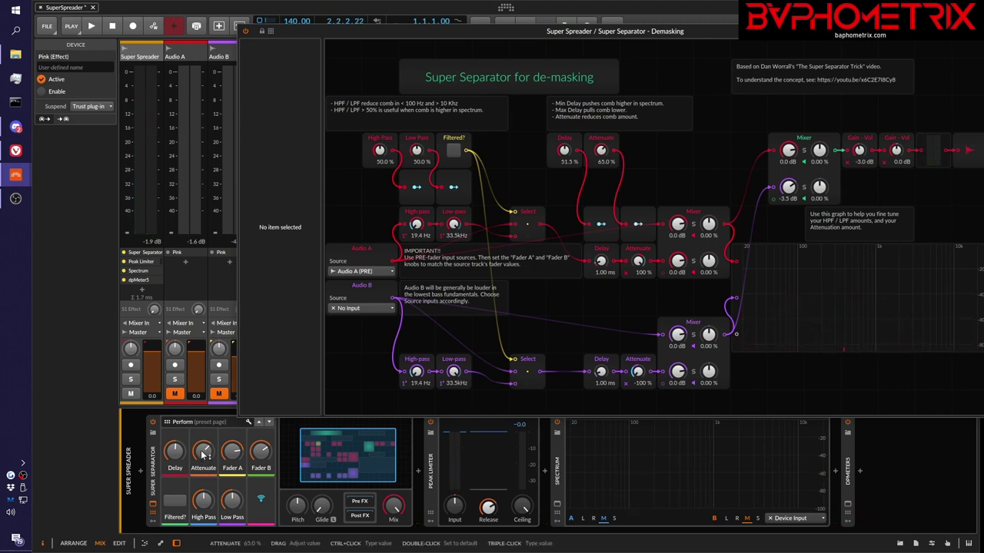
{"action": "key", "text": "space"}
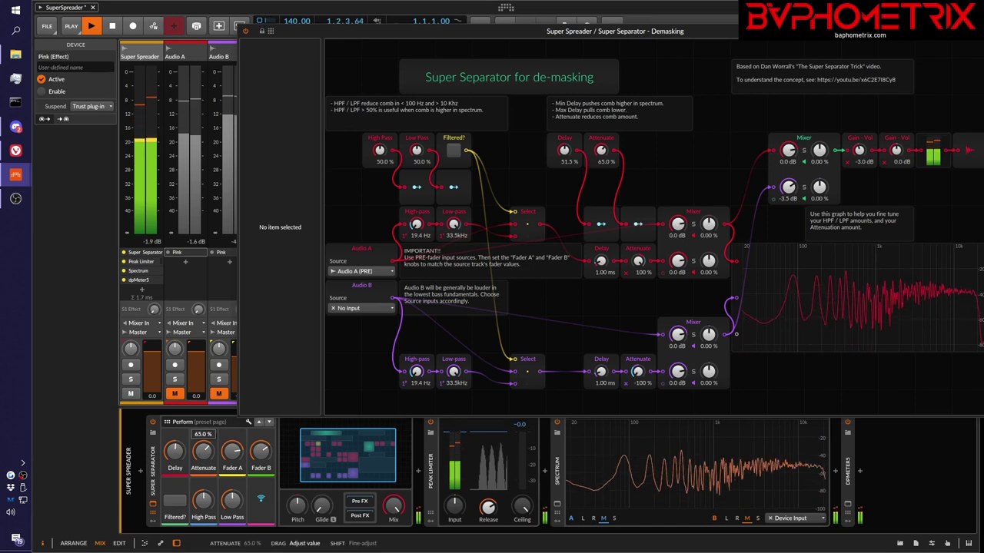
{"action": "left_click", "coordinate": [204, 453]}
{"action": "left_click_drag", "start_coordinate": [203, 453], "coordinate": [203, 429]}
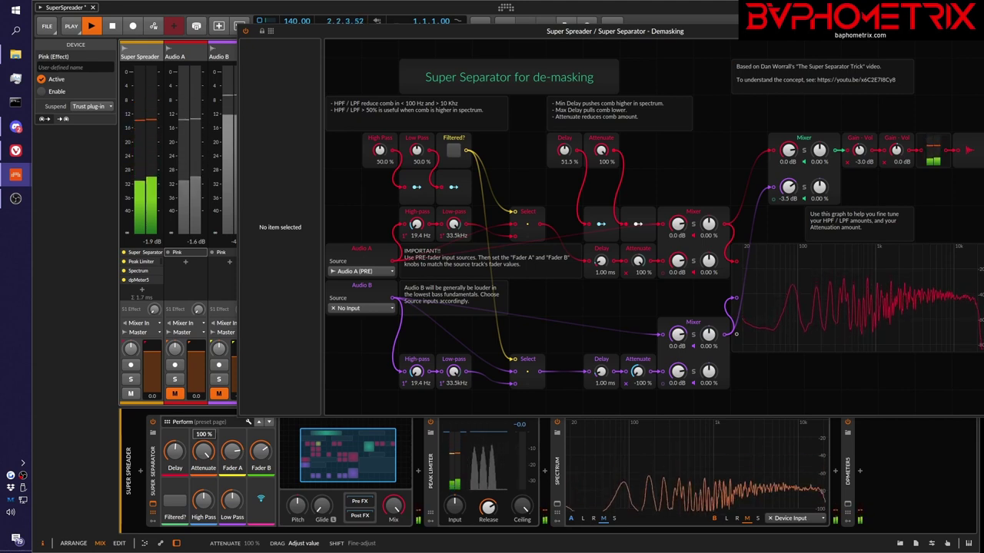
{"action": "left_click_drag", "start_coordinate": [204, 429], "coordinate": [204, 451]}
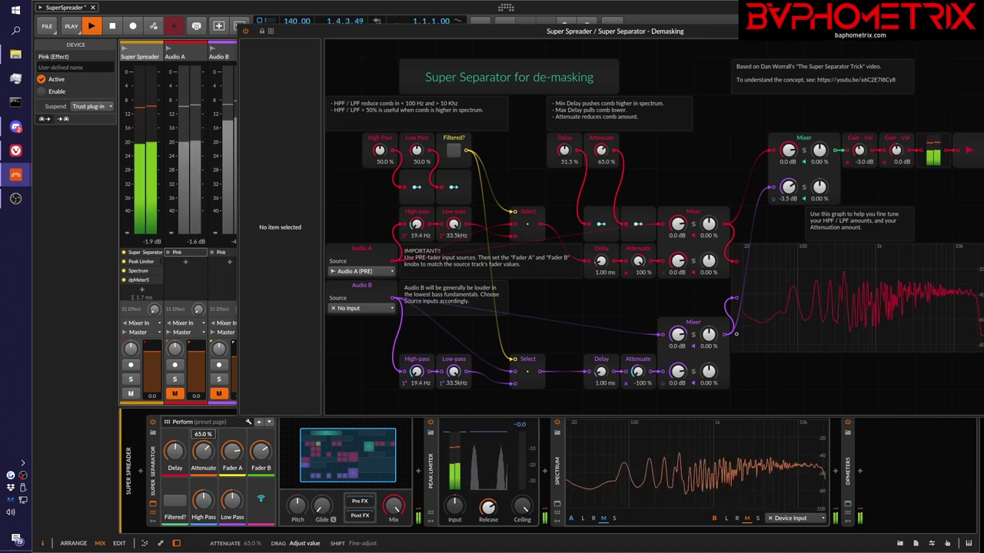
{"action": "double_click", "coordinate": [204, 451]}
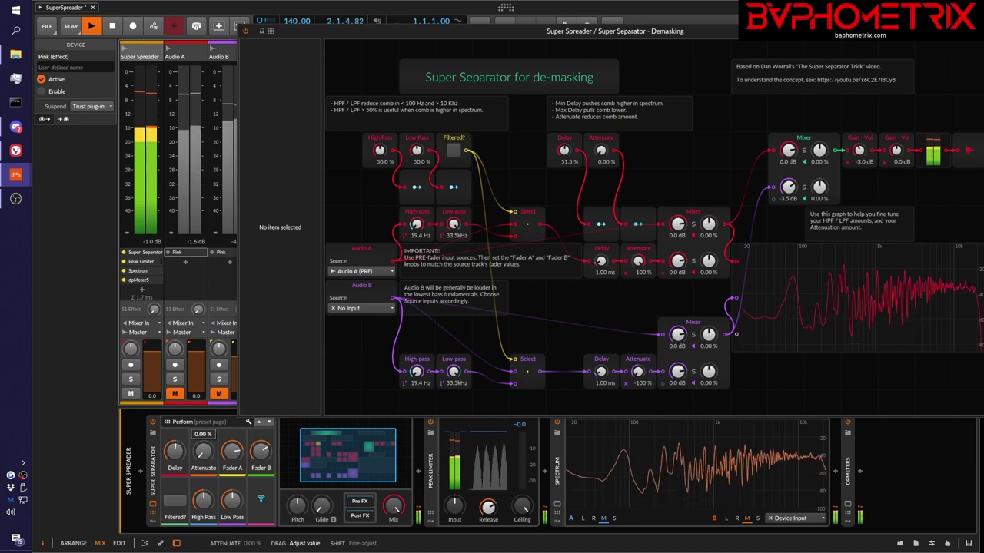
{"action": "left_click_drag", "start_coordinate": [204, 452], "coordinate": [204, 418]}
{"action": "double_click", "coordinate": [203, 451]}
{"action": "mouse_move", "coordinate": [204, 451]}
{"action": "left_mouse_down"}
{"action": "mouse_move", "coordinate": [203, 424]}
{"action": "mouse_move", "coordinate": [204, 455]}
{"action": "left_mouse_up"}
{"action": "key", "text": "space"}
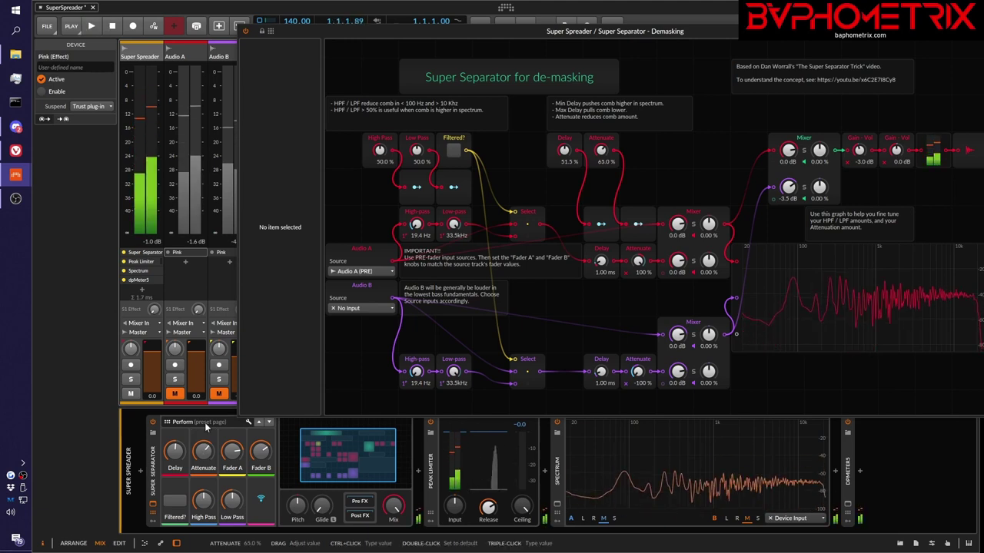
- Set Audio A's source to No Input and Audio B's source to Audio B (PRE)
{"action": "left_click", "coordinate": [391, 272]}
{"action": "left_click", "coordinate": [357, 283]}
{"action": "left_click", "coordinate": [375, 309]}
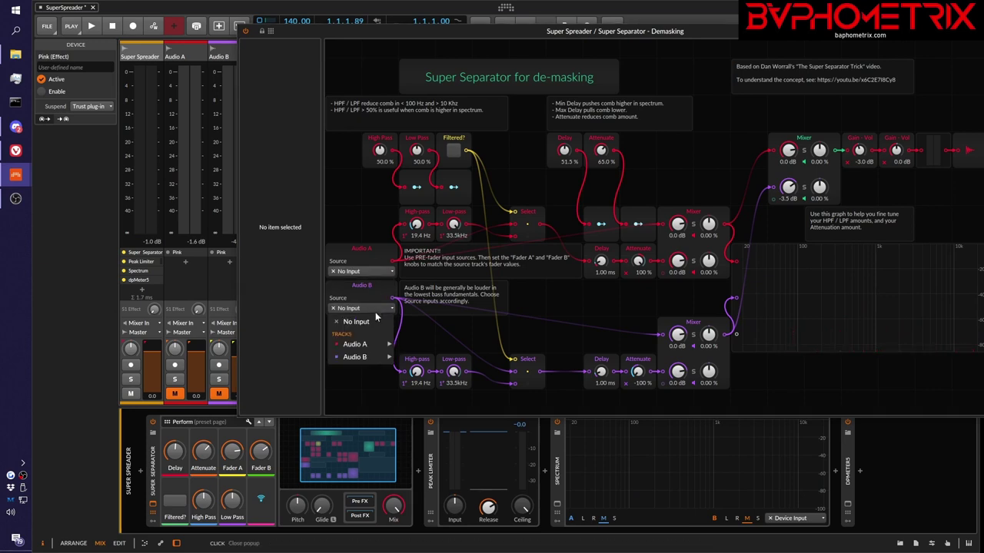
{"action": "mouse_move", "coordinate": [367, 357]}
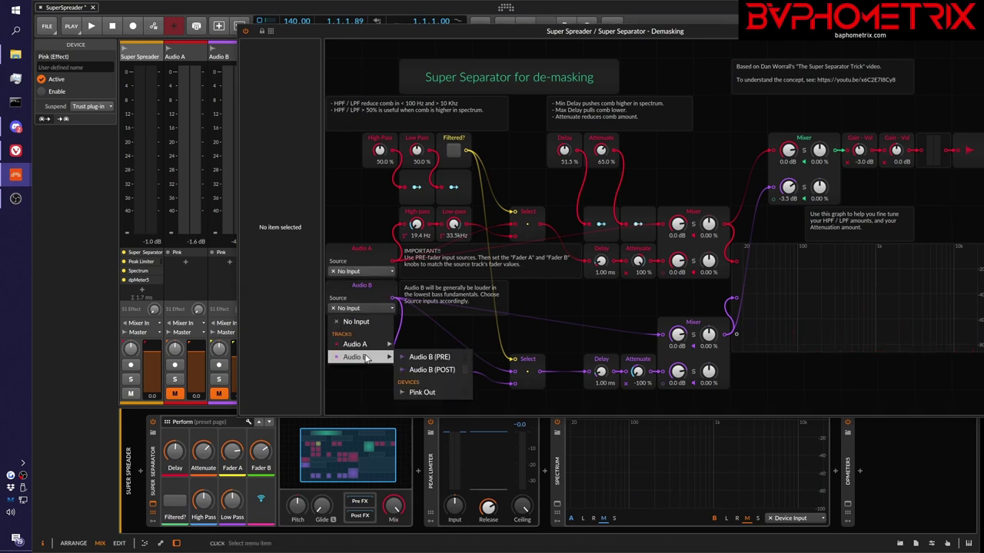
{"action": "left_click", "coordinate": [419, 357]}
- Start playback and sweep Attenuate between 100 % and about 58 %, settling near 67 %
{"action": "key", "text": "space"}
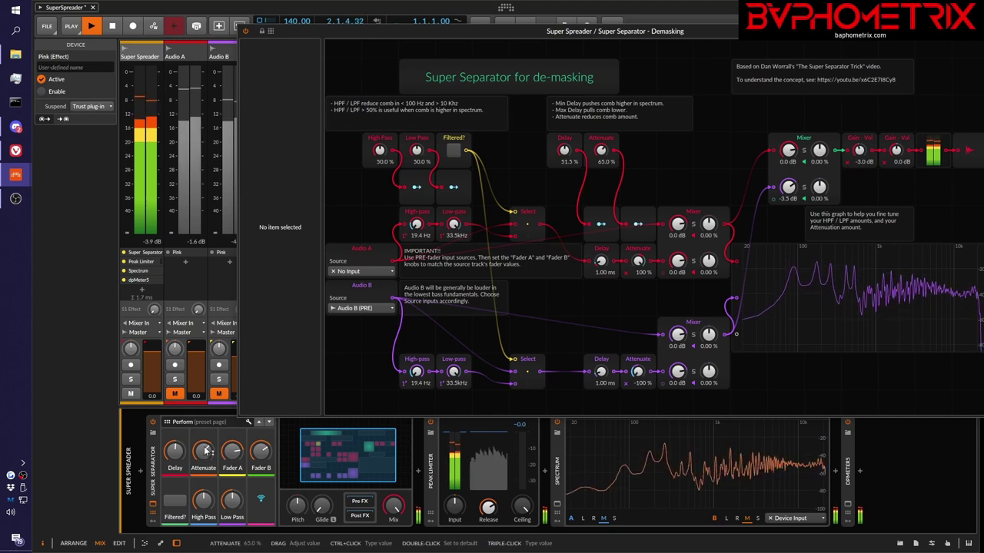
{"action": "left_click_drag", "start_coordinate": [206, 452], "coordinate": [206, 419]}
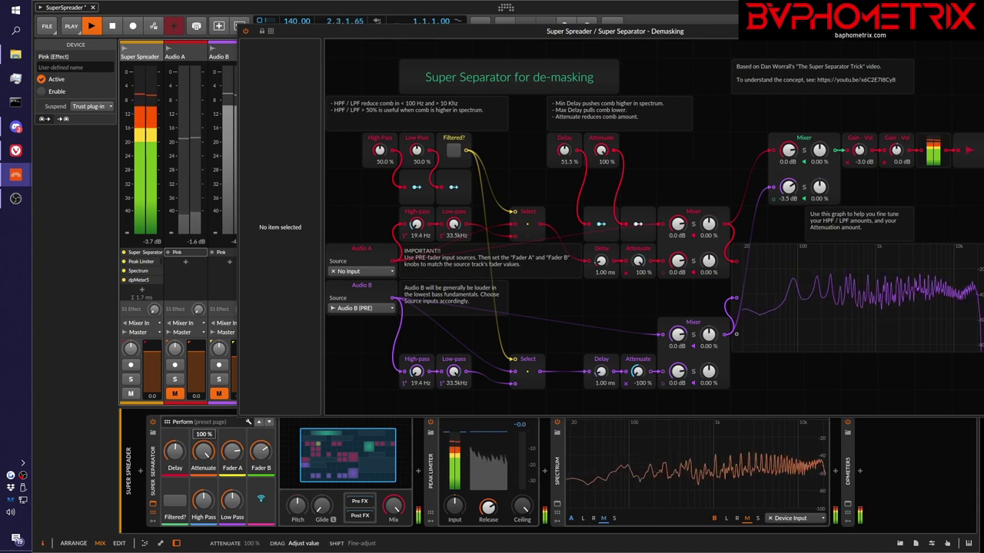
{"action": "left_click_drag", "start_coordinate": [203, 452], "coordinate": [202, 481]}
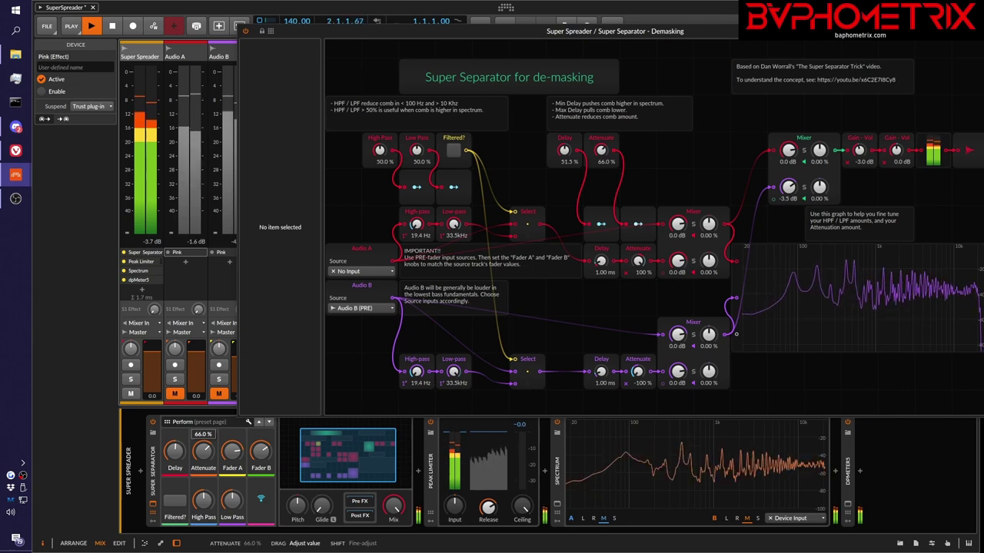
{"action": "double_click", "coordinate": [203, 452]}
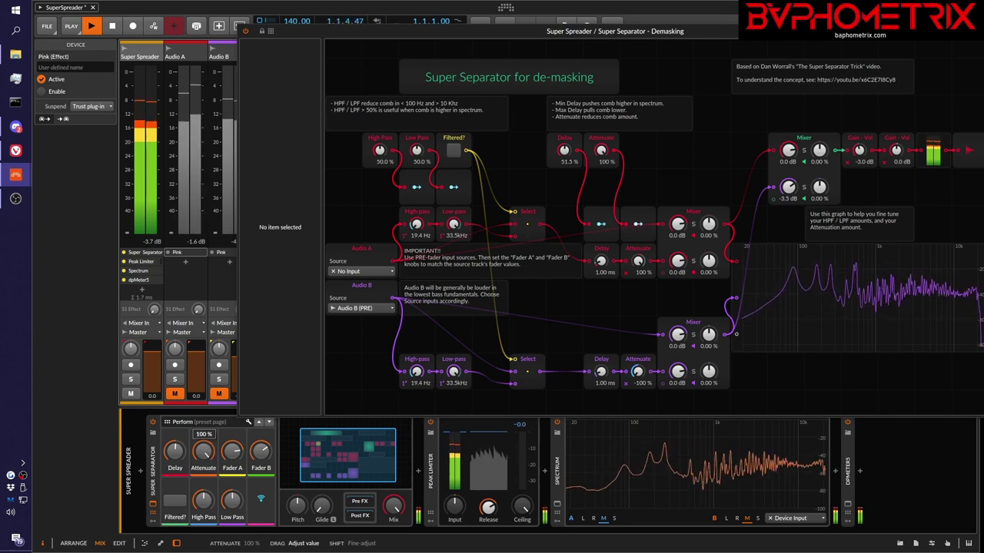
{"action": "left_click_drag", "start_coordinate": [203, 452], "coordinate": [203, 489]}
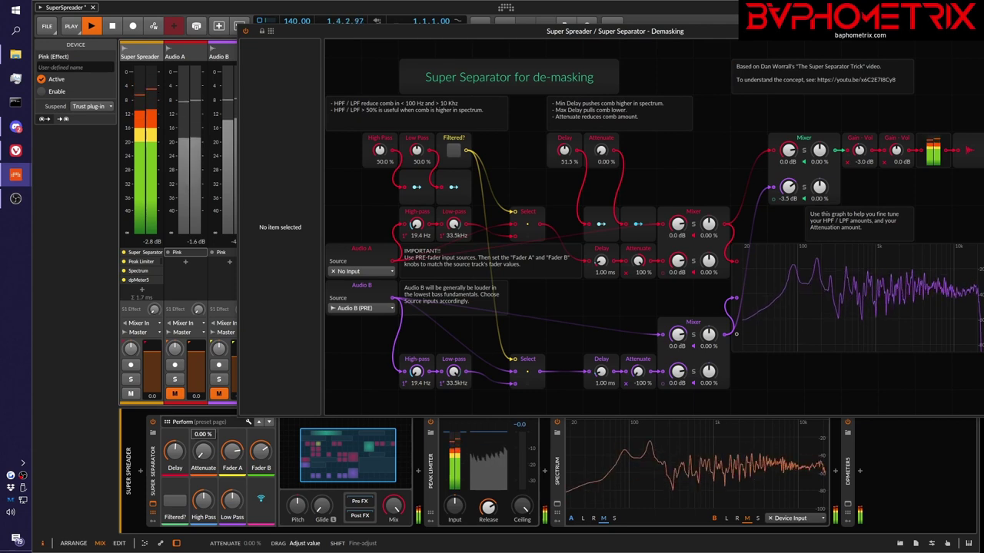
{"action": "left_click_drag", "start_coordinate": [202, 452], "coordinate": [203, 388]}
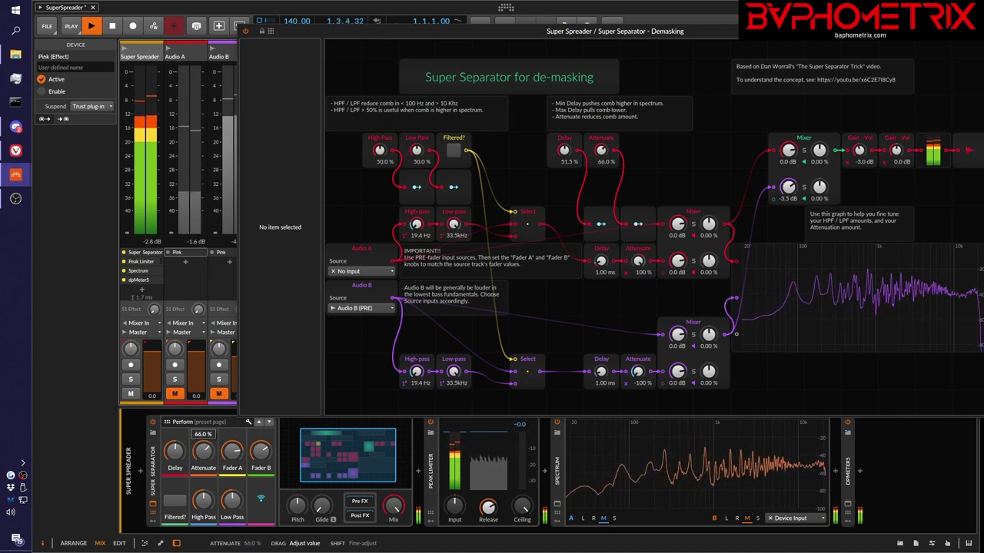
{"action": "mouse_move", "coordinate": [202, 452]}
{"action": "left_mouse_down"}
{"action": "mouse_move", "coordinate": [203, 427]}
{"action": "mouse_move", "coordinate": [203, 451]}
{"action": "left_mouse_up"}
- Stop playback and nudge Attenuate down to 60 %, then up to 75 %
{"action": "key", "text": "space"}
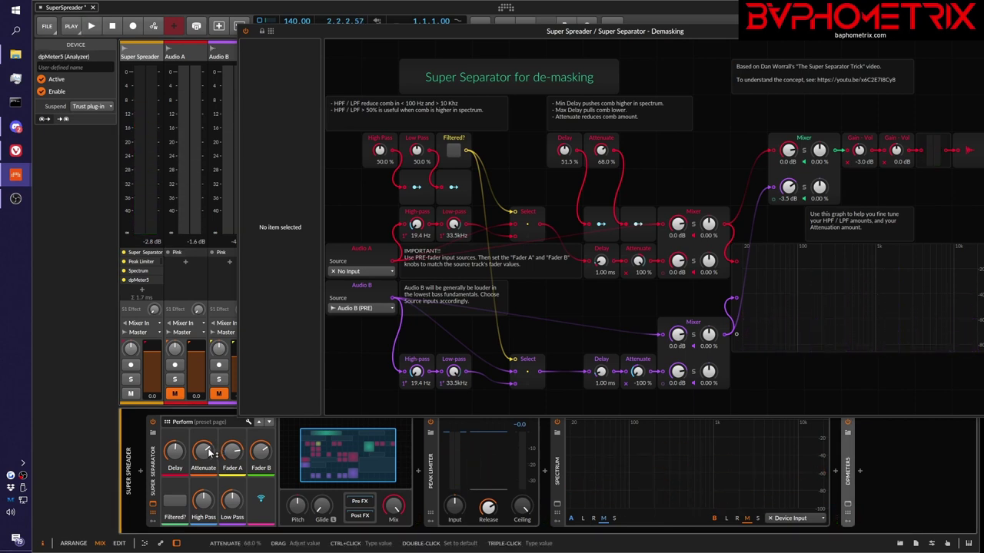
{"action": "mouse_move", "coordinate": [209, 454]}
{"action": "left_mouse_down"}
{"action": "mouse_move", "coordinate": [209, 466]}
{"action": "mouse_move", "coordinate": [207, 454]}
{"action": "left_mouse_up"}
{"action": "left_click_drag", "start_coordinate": [208, 453], "coordinate": [208, 428]}
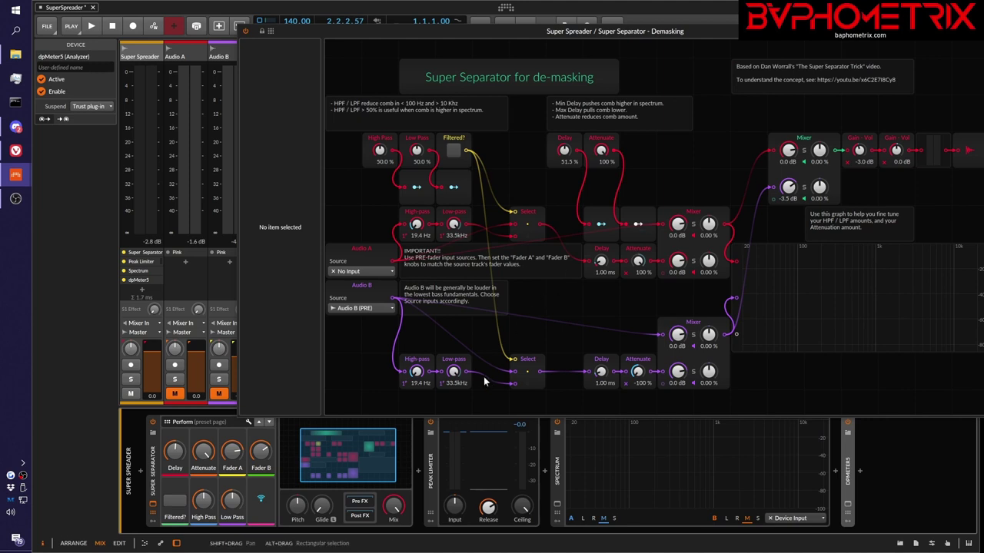
- Select the Super Separator device and cut Attenuate down to about 22 % and lower
{"action": "left_click", "coordinate": [156, 479]}
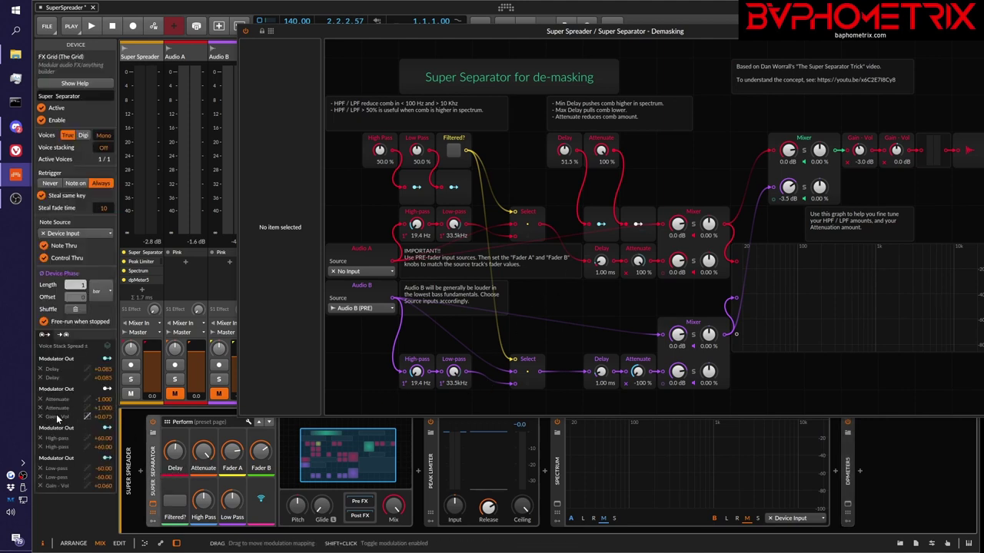
{"action": "left_click_drag", "start_coordinate": [203, 451], "coordinate": [203, 500]}
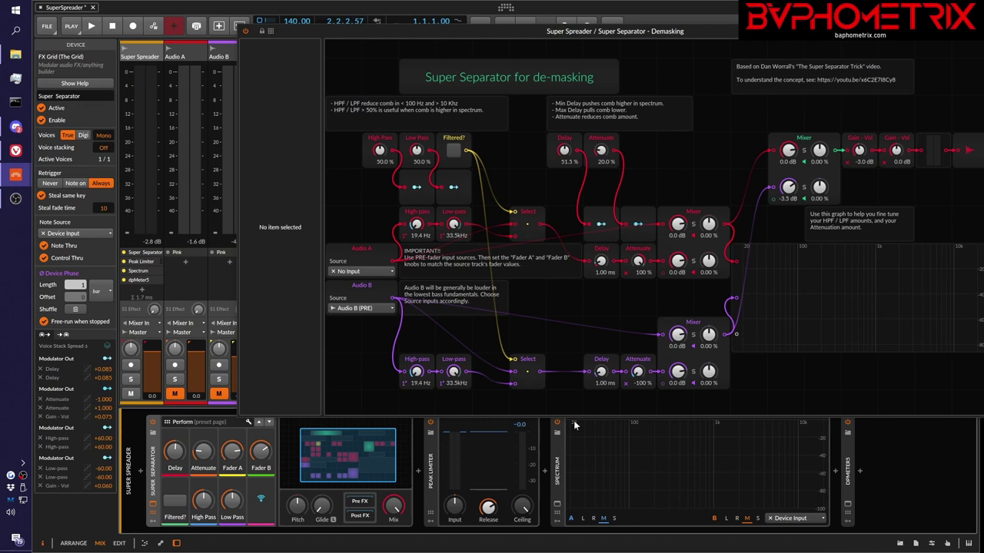
{"action": "mouse_move", "coordinate": [203, 451]}
{"action": "left_mouse_down"}
{"action": "mouse_move", "coordinate": [203, 462]}
{"action": "mouse_move", "coordinate": [203, 441]}
{"action": "left_mouse_up"}
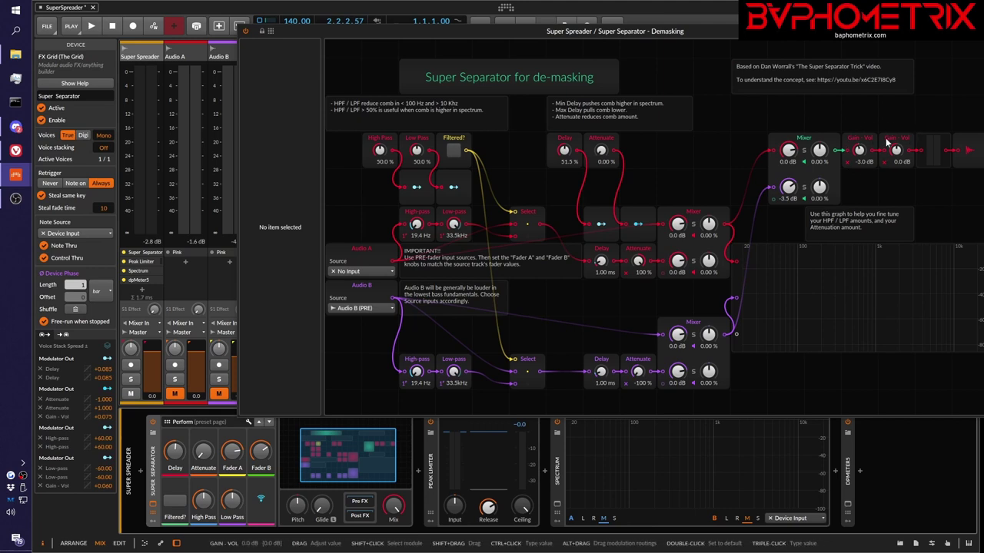
- Settle the Low Pass amount around 52 % and return Attenuate to 0 %
{"action": "mouse_move", "coordinate": [231, 500]}
{"action": "left_mouse_down"}
{"action": "mouse_move", "coordinate": [232, 461]}
{"action": "mouse_move", "coordinate": [231, 497]}
{"action": "left_mouse_up"}
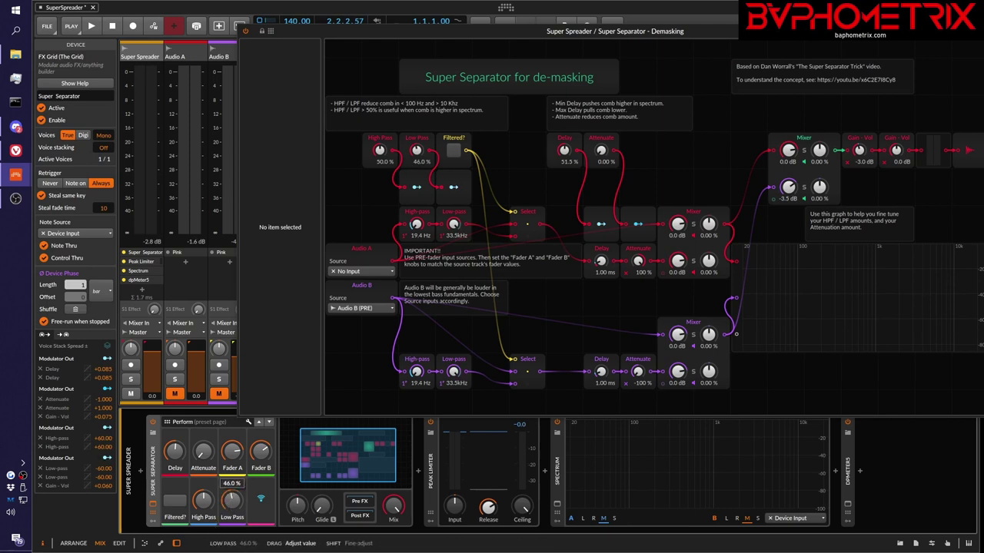
{"action": "left_click_drag", "start_coordinate": [232, 497], "coordinate": [231, 500]}
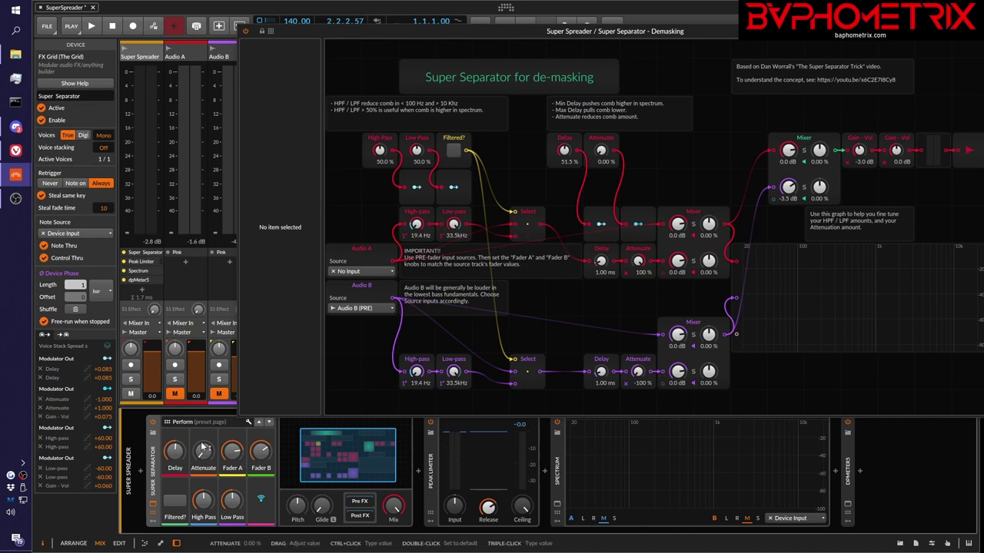
{"action": "mouse_move", "coordinate": [202, 452]}
{"action": "left_click_drag", "start_coordinate": [203, 452], "coordinate": [203, 492]}
{"action": "mouse_move", "coordinate": [231, 501]}
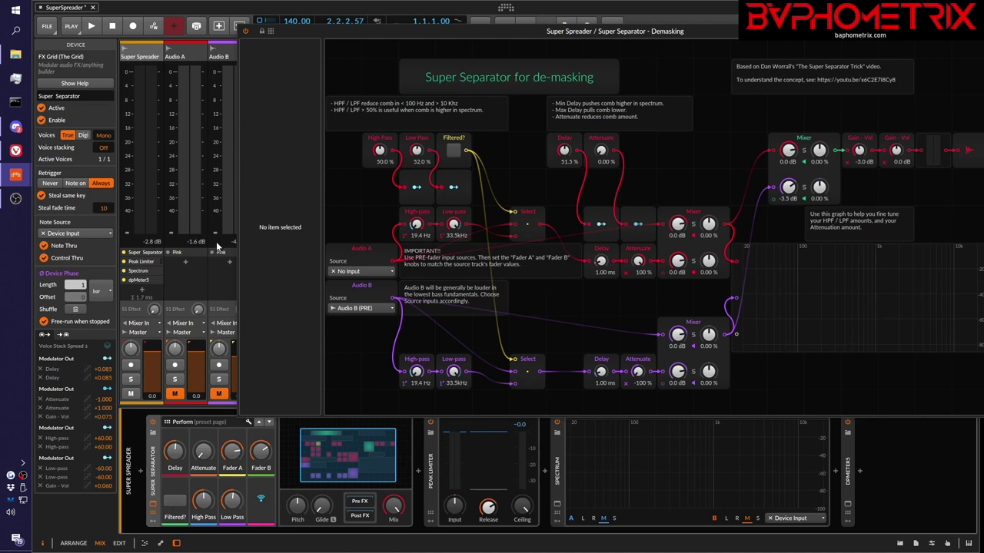
- Select Audio A's Pink device, start playback, and set Audio A's source to Audio A (PRE)
{"action": "left_click", "coordinate": [186, 252]}
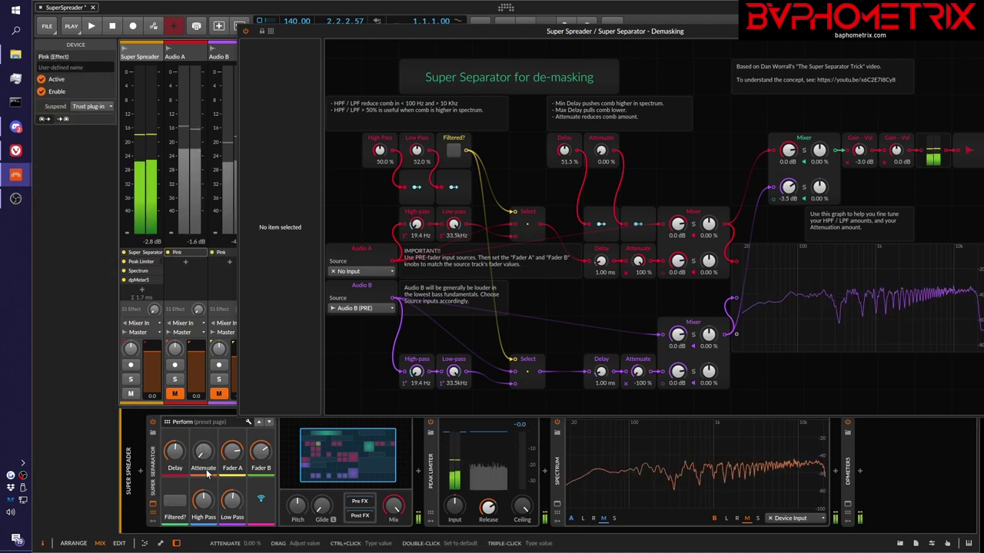
{"action": "key", "text": "space"}
{"action": "key", "text": "space"}
{"action": "left_click", "coordinate": [366, 270]}
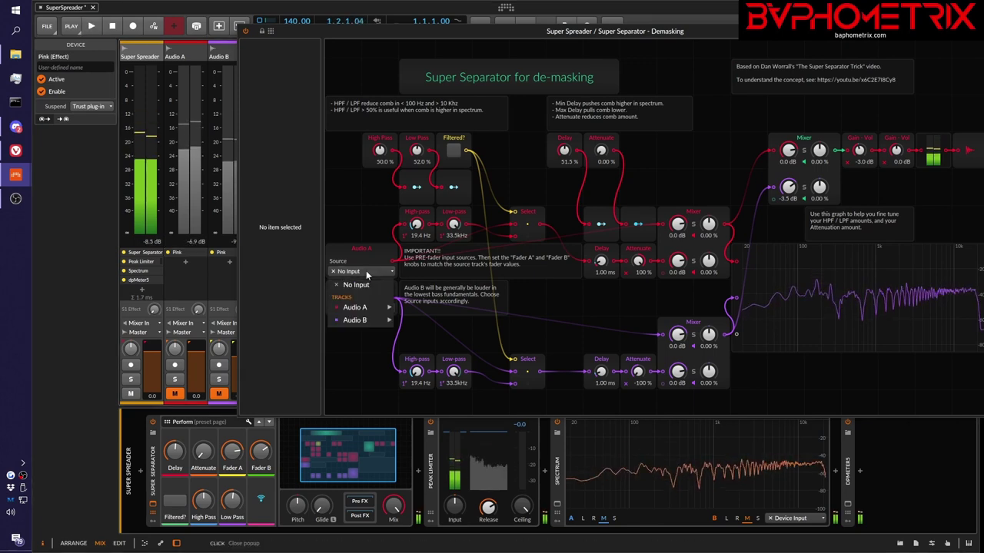
{"action": "mouse_move", "coordinate": [363, 306]}
{"action": "left_click", "coordinate": [429, 306]}
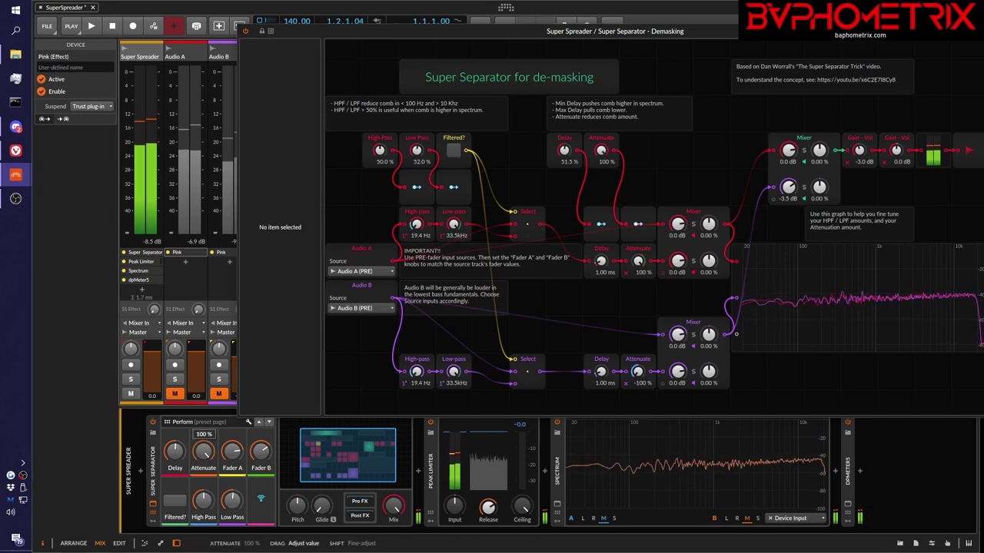
- Enable Filtered? and audition the Low Pass amount, resetting it to 100 %
{"action": "left_click", "coordinate": [175, 500]}
{"action": "double_click", "coordinate": [231, 500]}
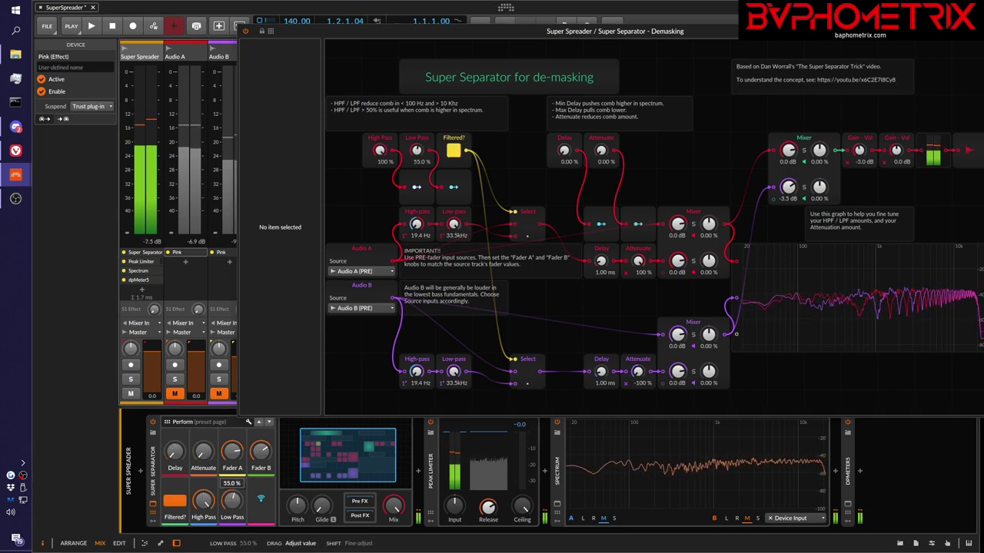
{"action": "left_click_drag", "start_coordinate": [231, 500], "coordinate": [231, 518]}
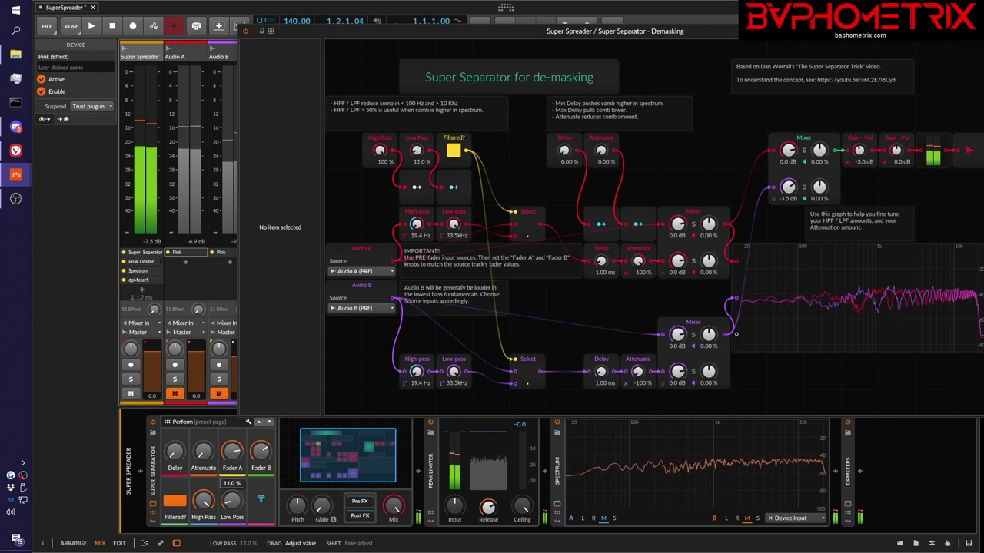
{"action": "double_click", "coordinate": [231, 500]}
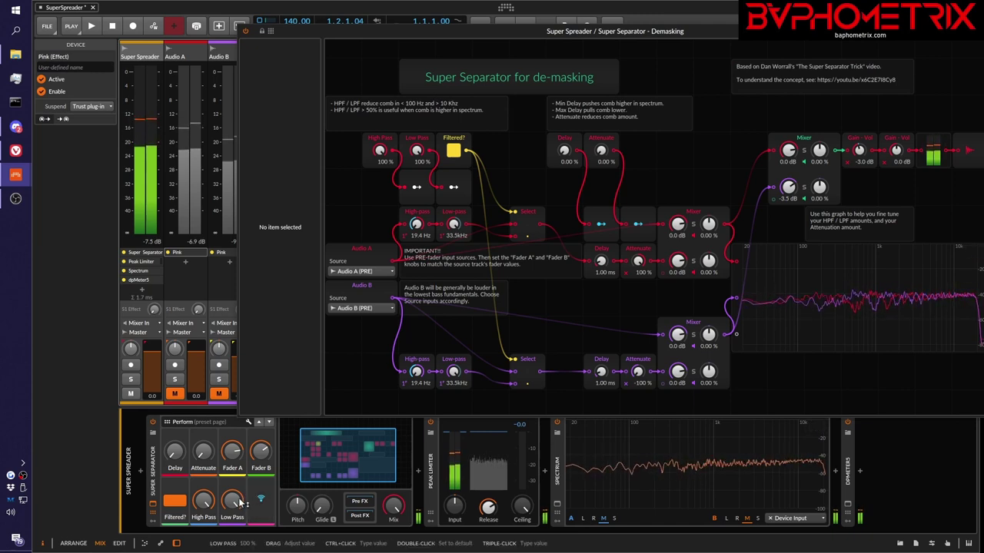
{"action": "mouse_move", "coordinate": [232, 500]}
{"action": "left_mouse_down"}
{"action": "mouse_move", "coordinate": [231, 522]}
{"action": "mouse_move", "coordinate": [232, 501]}
{"action": "left_mouse_up"}
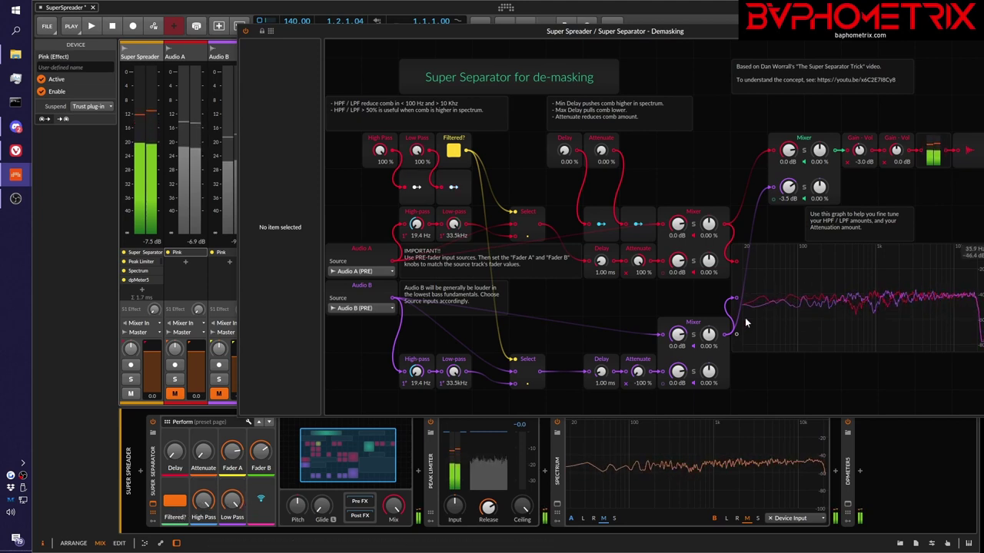
- Reset and raise the High Pass amount, set Delay to 32 %, and show the spectrum settings
{"action": "double_click", "coordinate": [203, 504]}
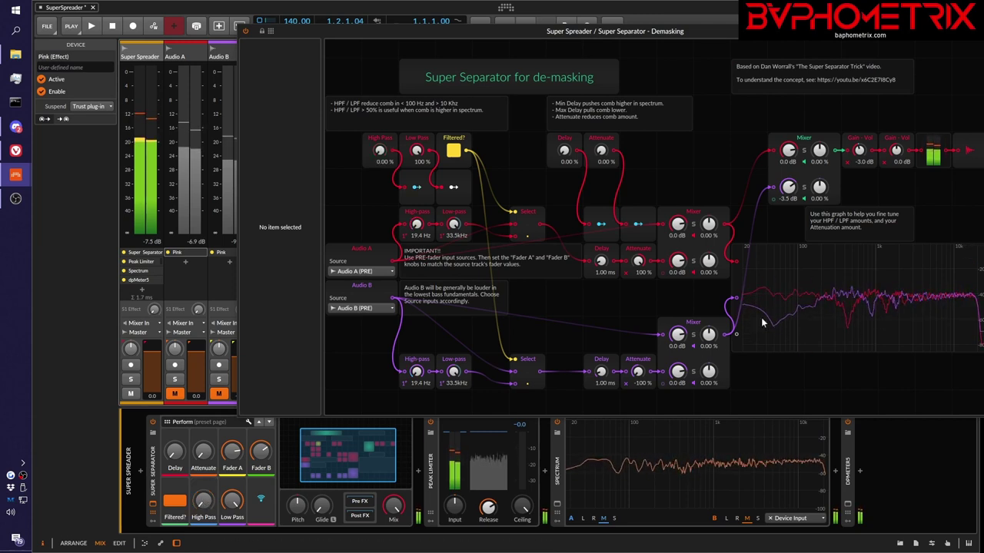
{"action": "left_click_drag", "start_coordinate": [214, 513], "coordinate": [215, 454]}
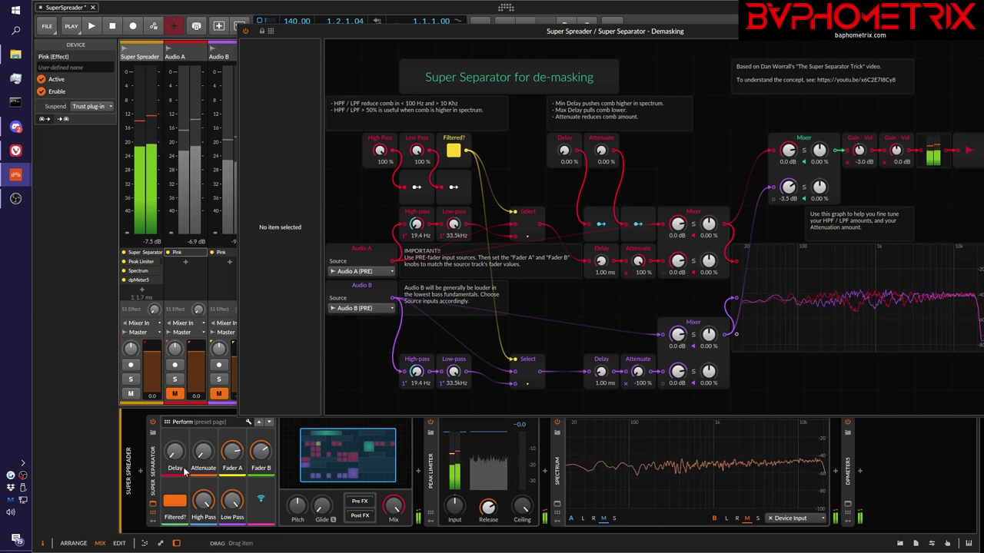
{"action": "left_click_drag", "start_coordinate": [175, 453], "coordinate": [176, 431]}
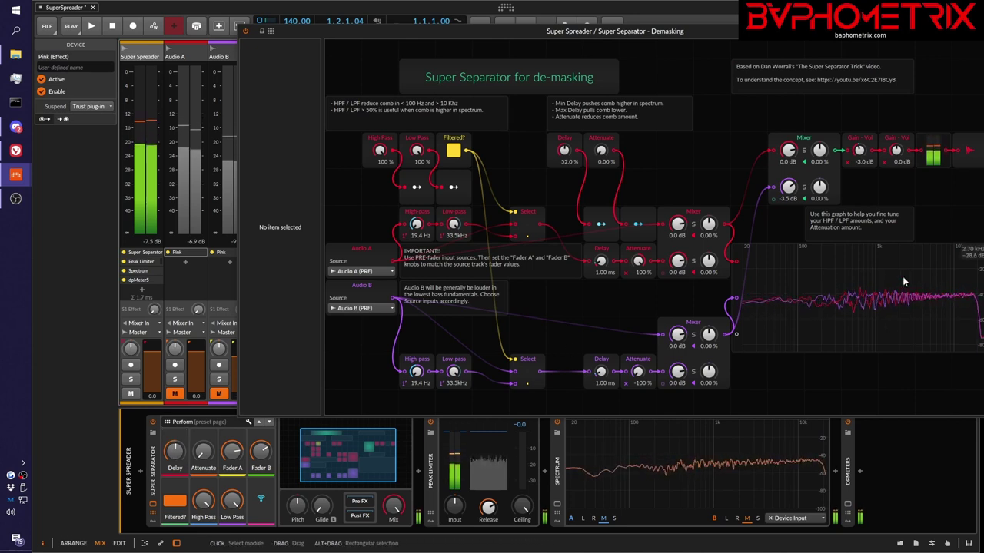
{"action": "left_click", "coordinate": [868, 299]}
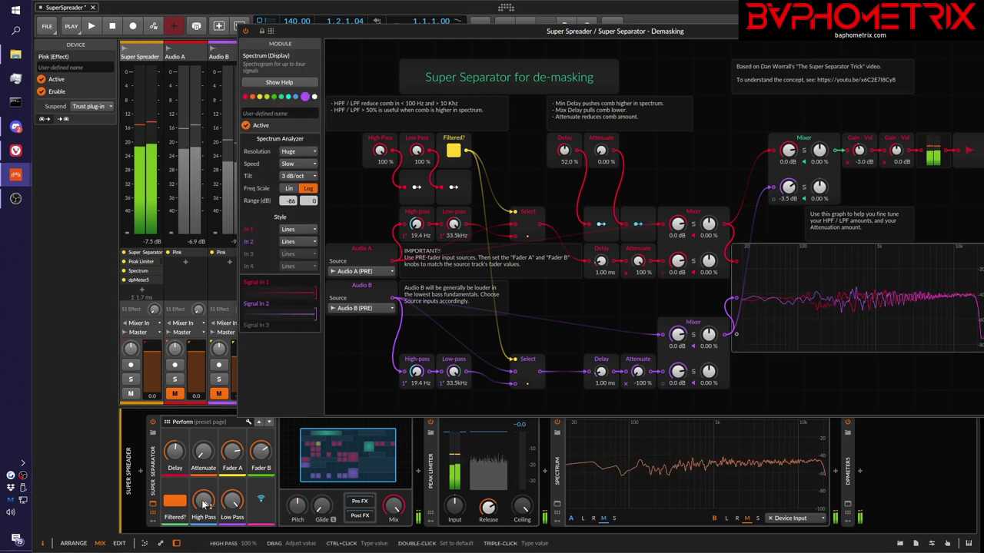
- Zero both filters, then settle High Pass at 51 %, Attenuate at 38 % and Low Pass at 100 %
{"action": "left_click_drag", "start_coordinate": [203, 501], "coordinate": [203, 538]}
{"action": "left_click_drag", "start_coordinate": [231, 501], "coordinate": [232, 538]}
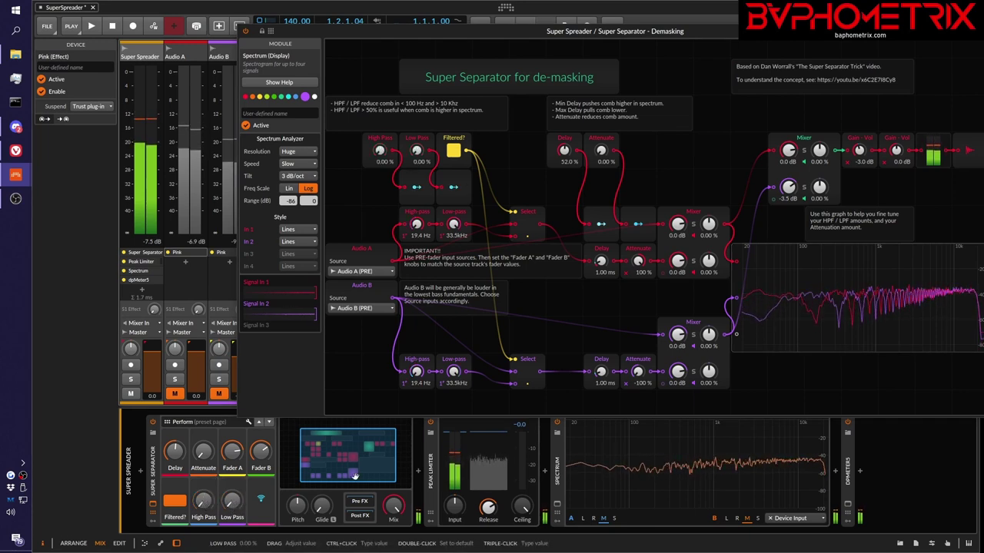
{"action": "mouse_move", "coordinate": [203, 452]}
{"action": "left_mouse_down"}
{"action": "mouse_move", "coordinate": [203, 412]}
{"action": "mouse_move", "coordinate": [203, 450]}
{"action": "left_mouse_up"}
{"action": "left_click_drag", "start_coordinate": [206, 508], "coordinate": [232, 489]}
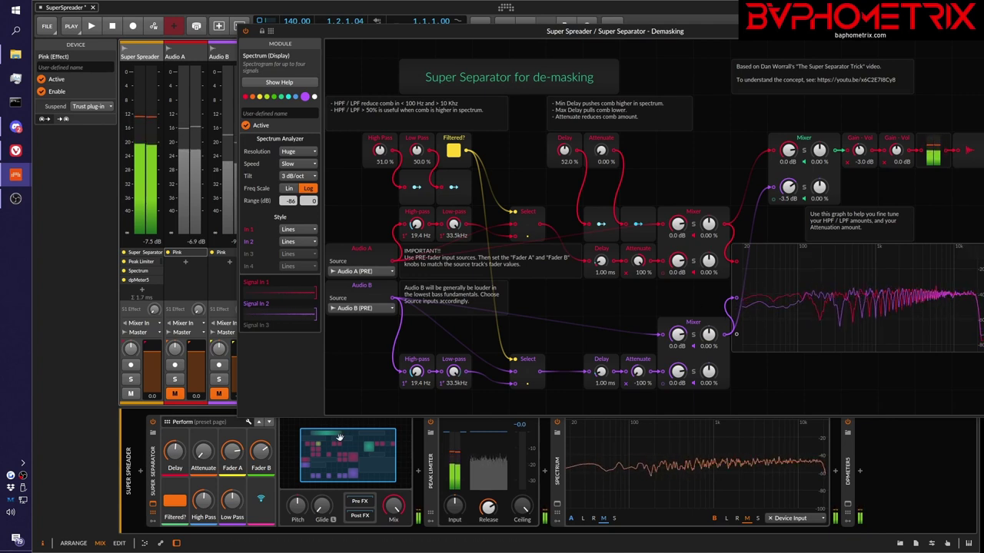
{"action": "mouse_move", "coordinate": [203, 452]}
{"action": "left_mouse_down"}
{"action": "mouse_move", "coordinate": [203, 413]}
{"action": "mouse_move", "coordinate": [202, 446]}
{"action": "left_mouse_up"}
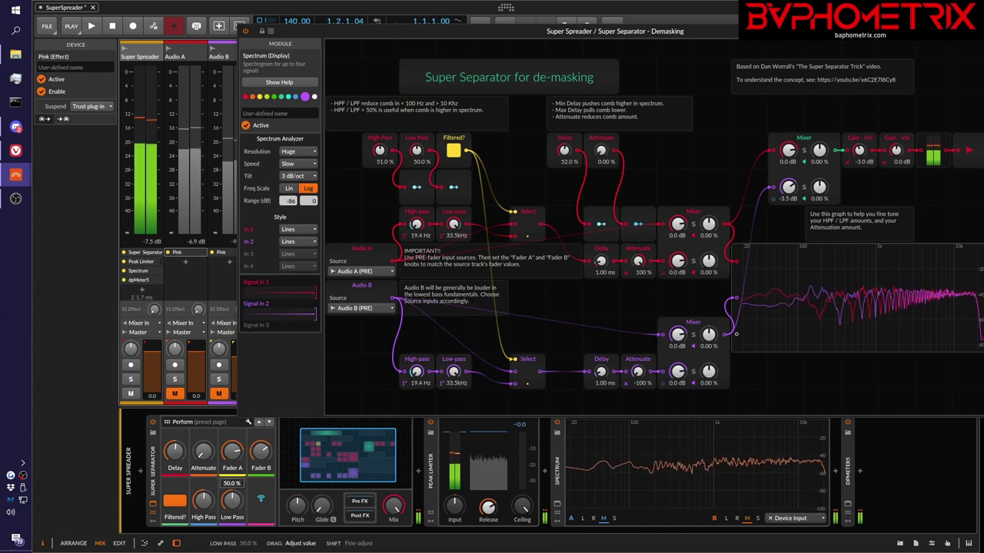
{"action": "left_click_drag", "start_coordinate": [232, 501], "coordinate": [231, 538]}
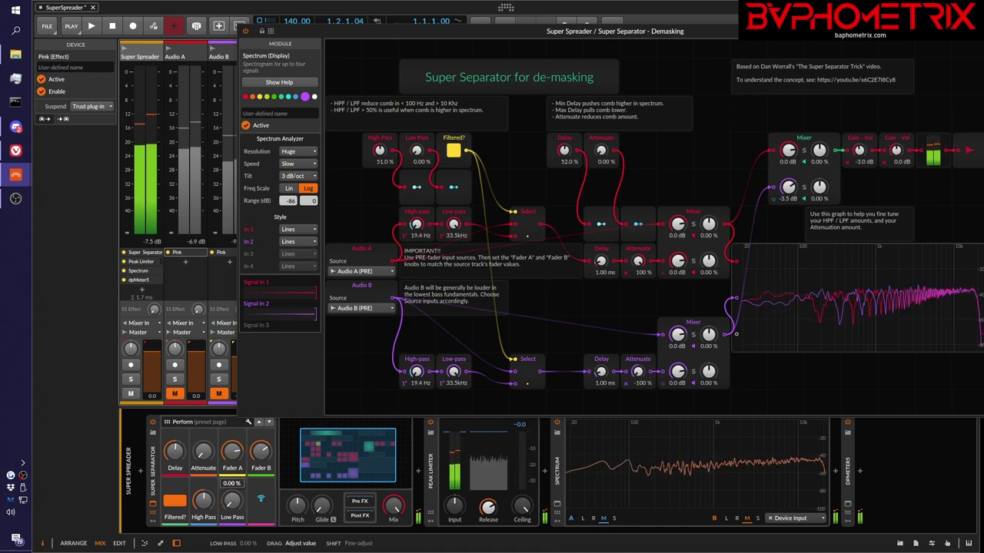
{"action": "left_click_drag", "start_coordinate": [231, 500], "coordinate": [202, 449]}
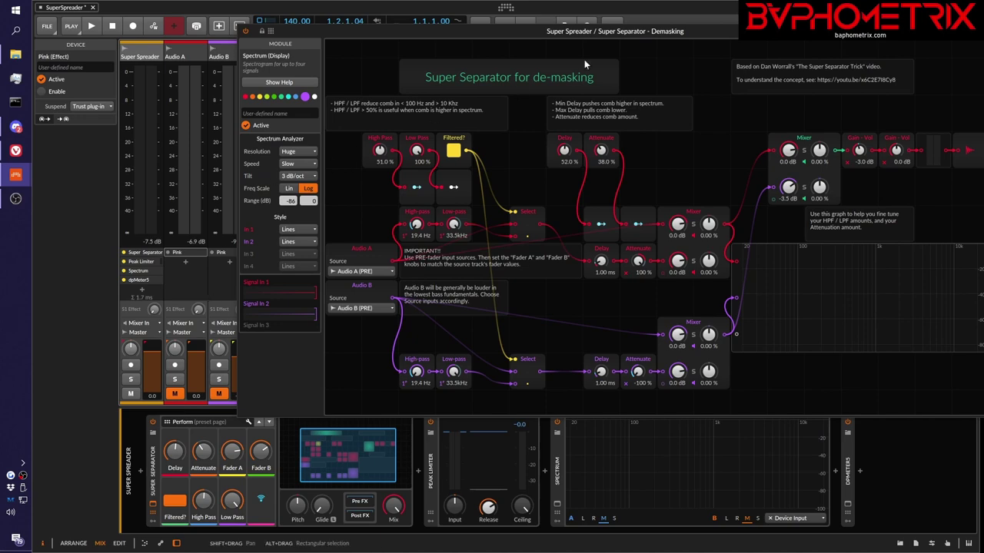
- Move the Super Separator grid window further left by its title bar
{"action": "left_click_drag", "start_coordinate": [722, 31], "coordinate": [684, 32]}
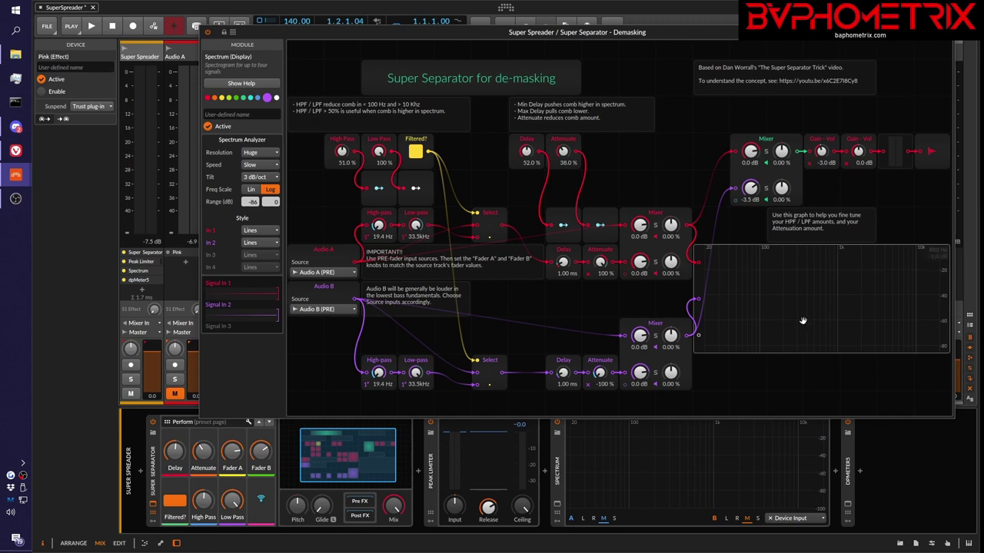